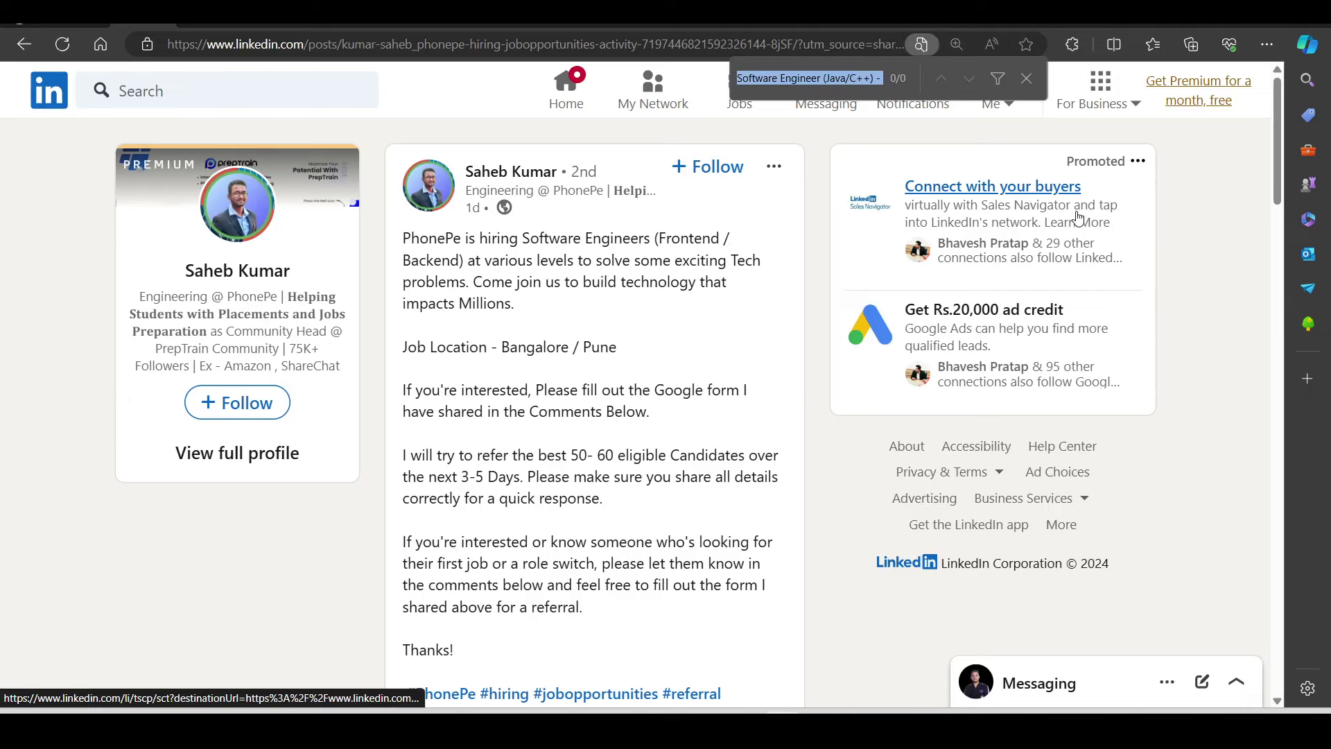
Step: Close find-on-page and read the PhonePe hiring post's opening paragraph, highlighting phrases
{"action": "left_click", "coordinate": [1027, 79]}
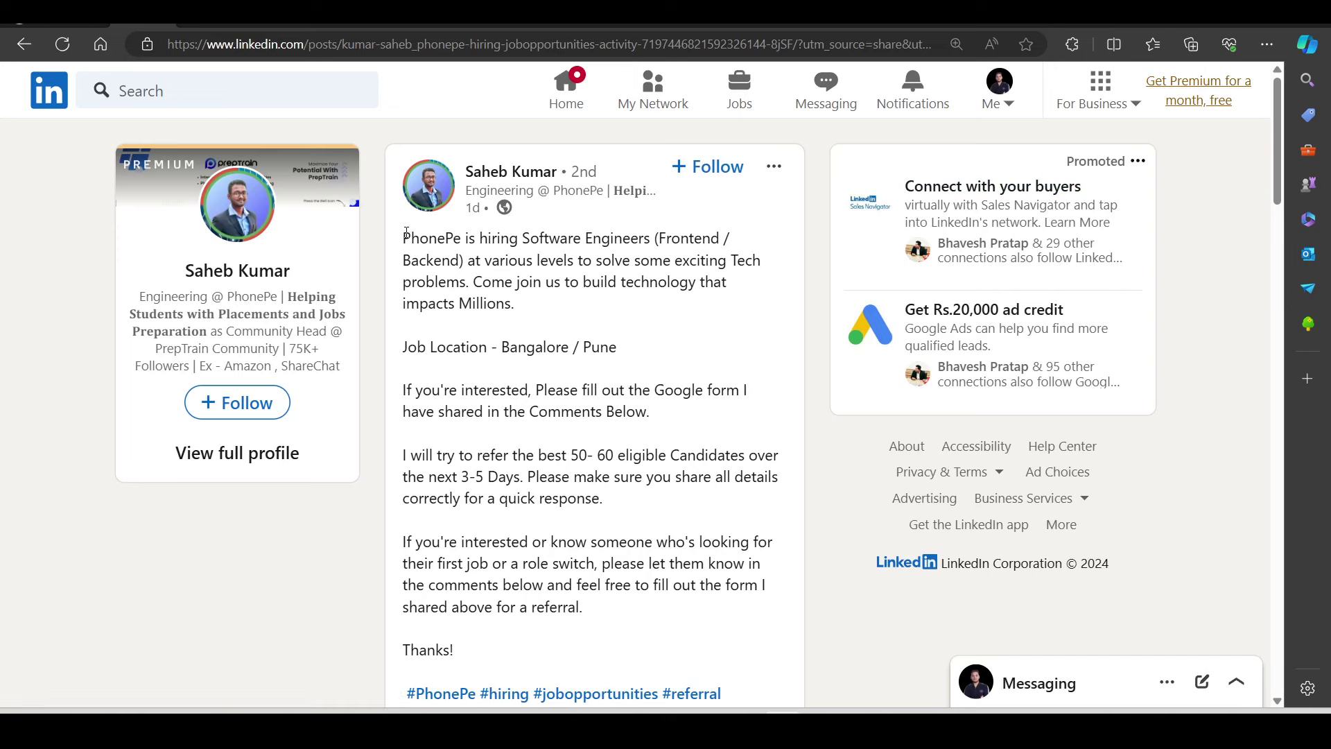
{"action": "left_click_drag", "start_coordinate": [405, 235], "coordinate": [787, 250]}
{"action": "left_click_drag", "start_coordinate": [410, 260], "coordinate": [509, 261]}
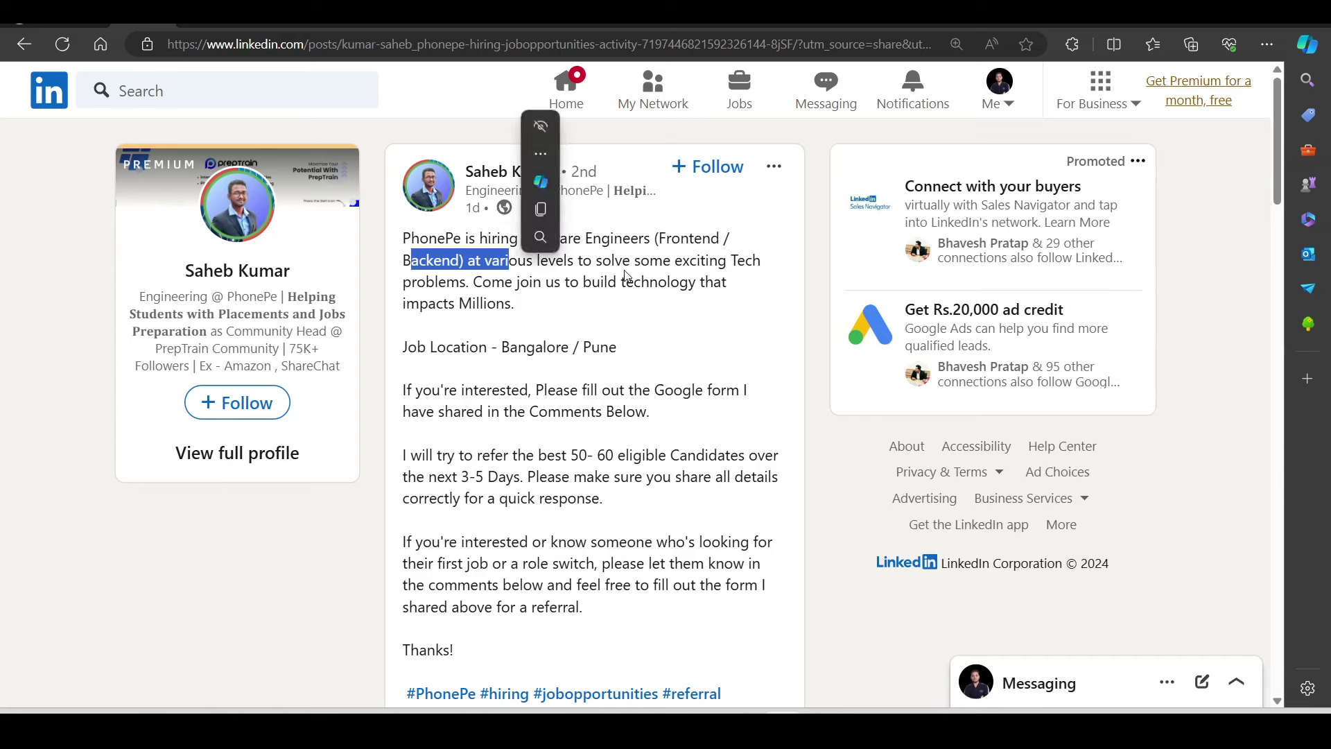
{"action": "left_click_drag", "start_coordinate": [622, 260], "coordinate": [699, 260]}
{"action": "left_click", "coordinate": [574, 351]}
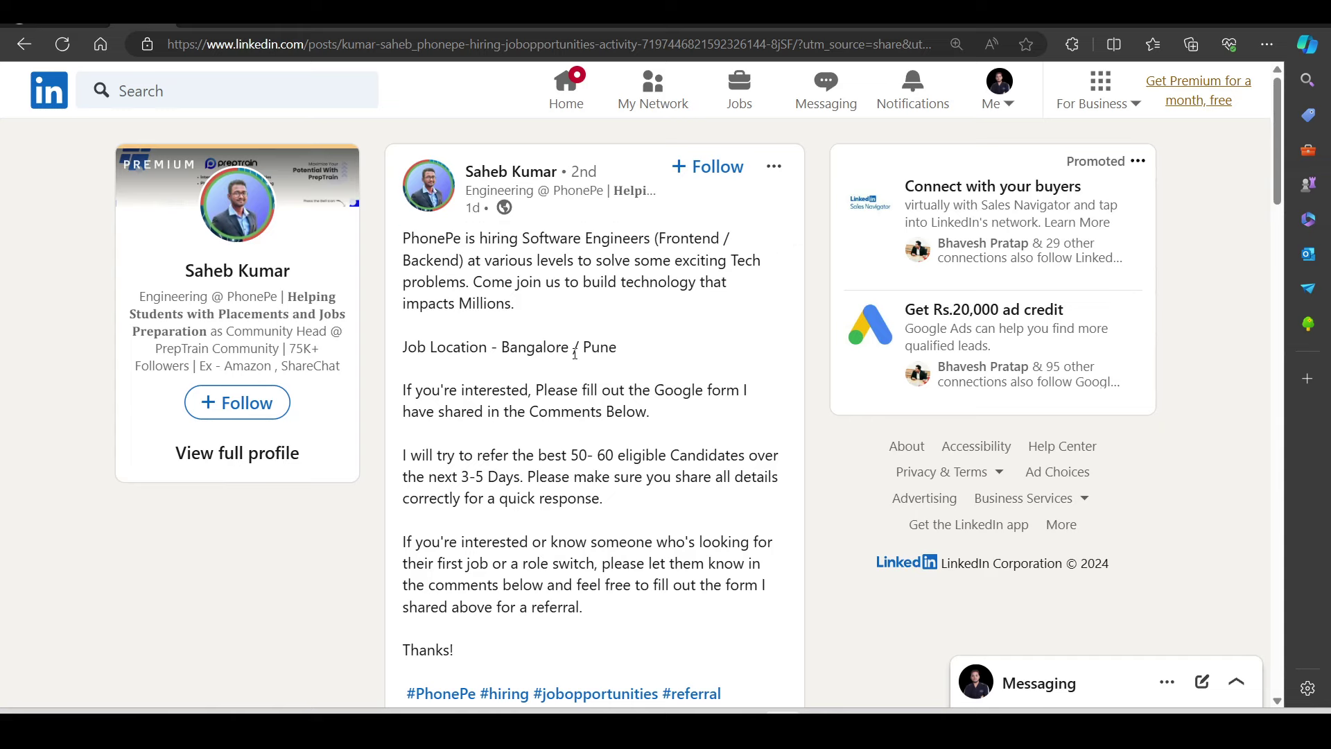
{"action": "left_click_drag", "start_coordinate": [473, 281], "coordinate": [651, 283]}
{"action": "left_click", "coordinate": [507, 366]}
{"action": "scroll", "coordinate": [510, 273], "scroll_direction": "down", "scroll_amount": 1}
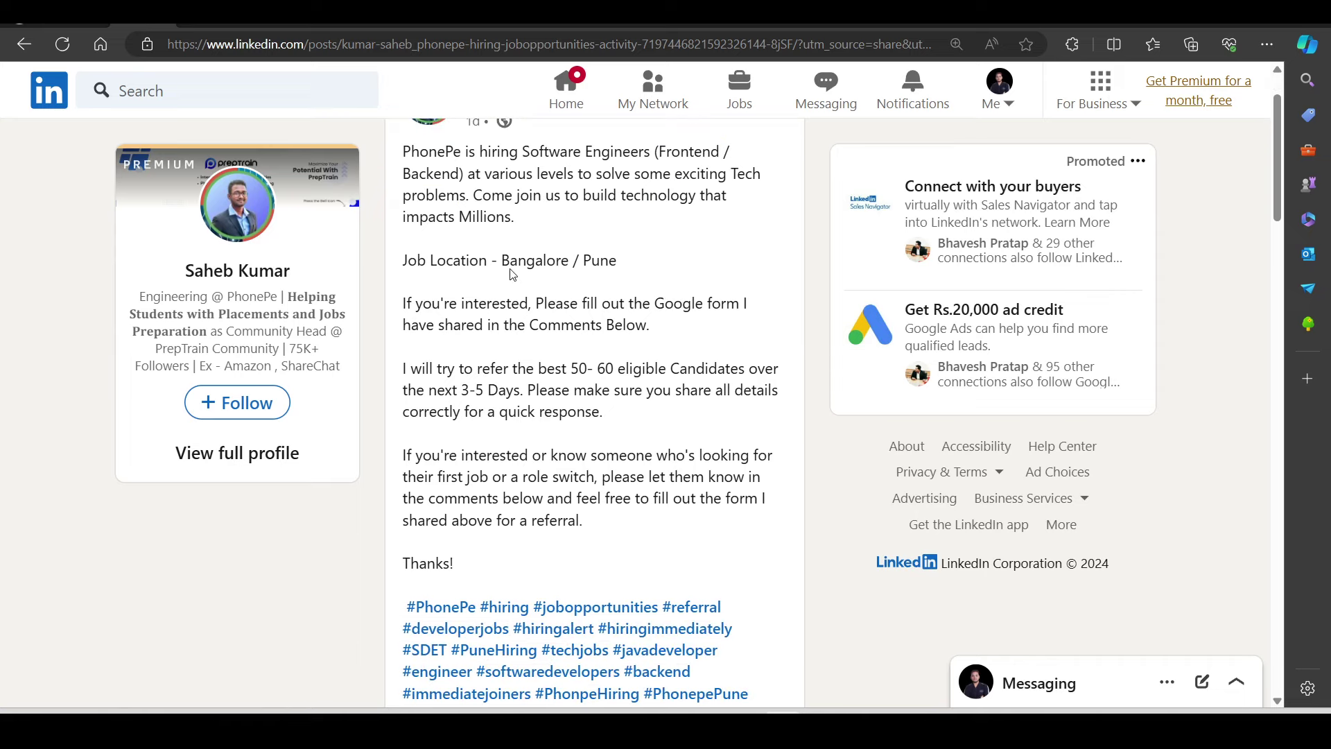
Step: Read the job location line and the sentences about the Google form and referring candidates
{"action": "left_click_drag", "start_coordinate": [508, 260], "coordinate": [637, 281]}
{"action": "left_click", "coordinate": [600, 334]}
{"action": "left_click_drag", "start_coordinate": [412, 303], "coordinate": [710, 321]}
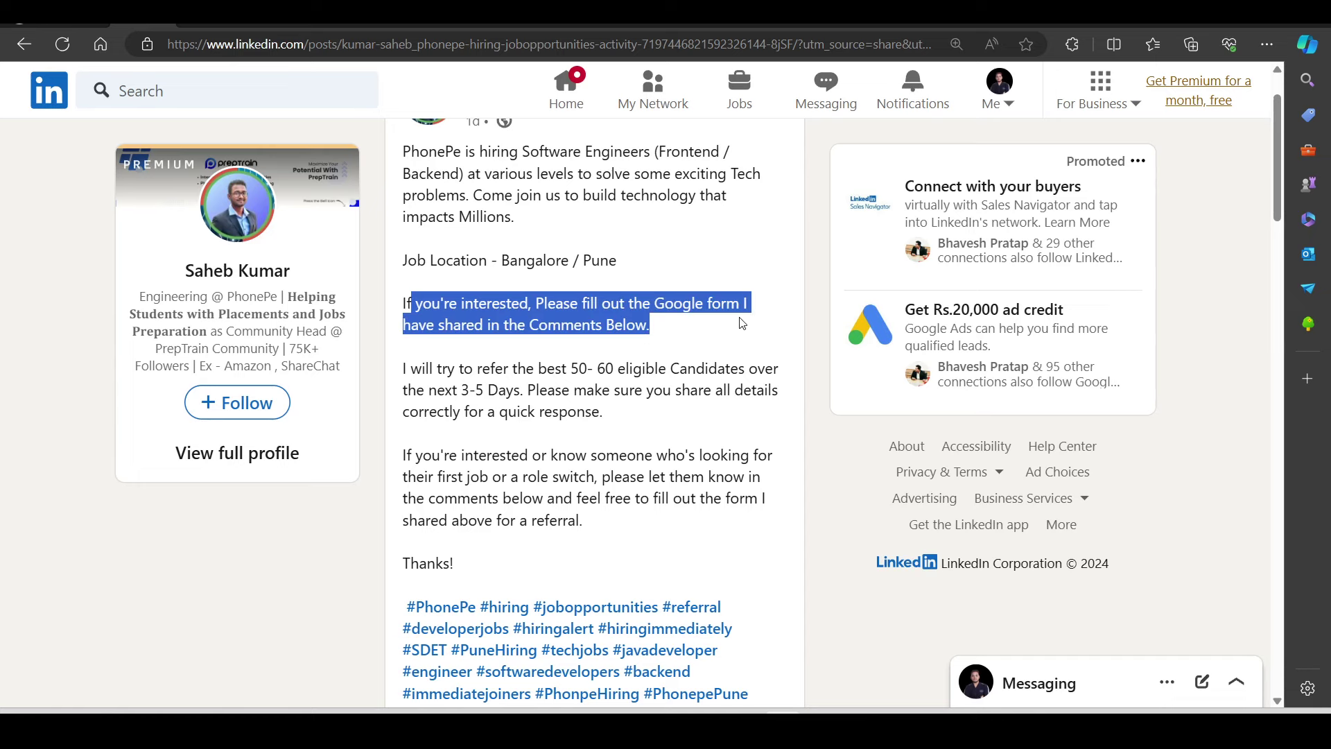
{"action": "left_click", "coordinate": [583, 347]}
{"action": "scroll", "coordinate": [445, 321], "scroll_direction": "down", "scroll_amount": 1}
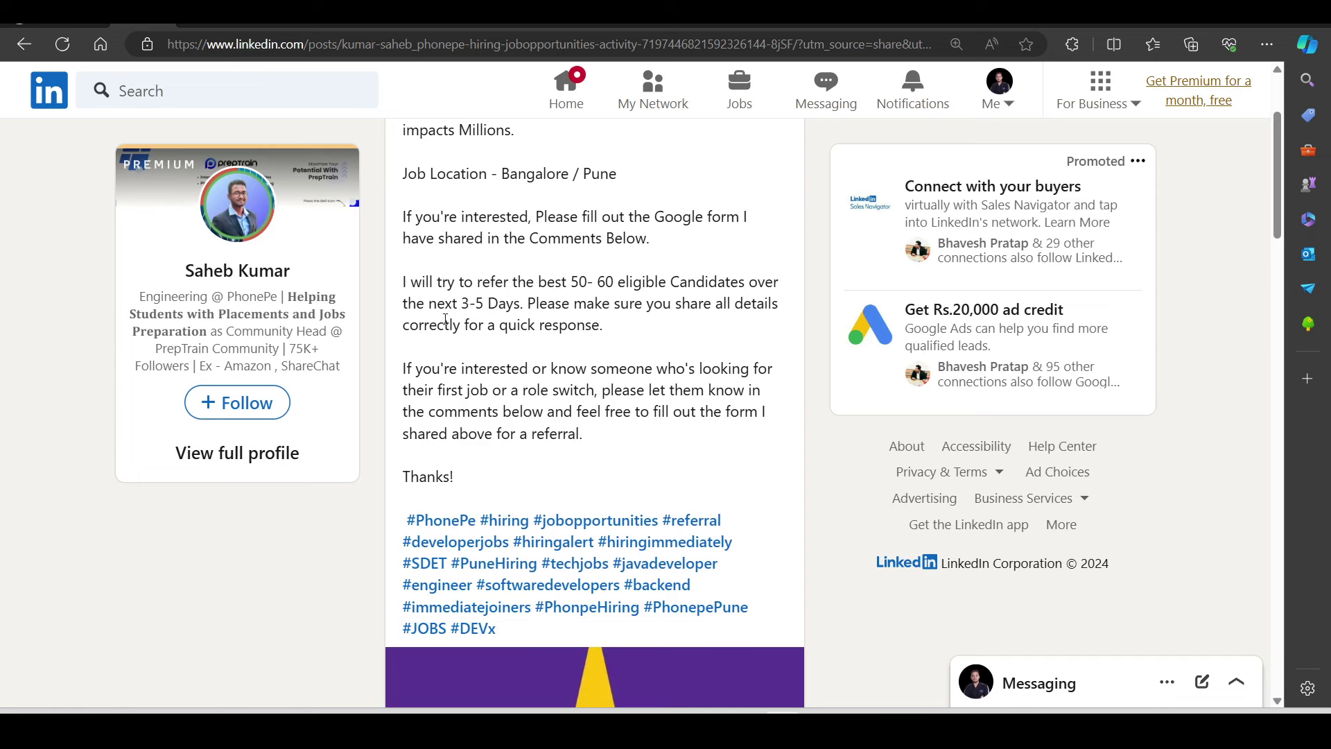
{"action": "mouse_move", "coordinate": [403, 282]}
{"action": "left_mouse_down"}
{"action": "mouse_move", "coordinate": [599, 283]}
{"action": "mouse_move", "coordinate": [742, 321]}
{"action": "left_mouse_up"}
{"action": "left_click", "coordinate": [542, 330]}
{"action": "scroll", "coordinate": [521, 357], "scroll_direction": "down", "scroll_amount": 2}
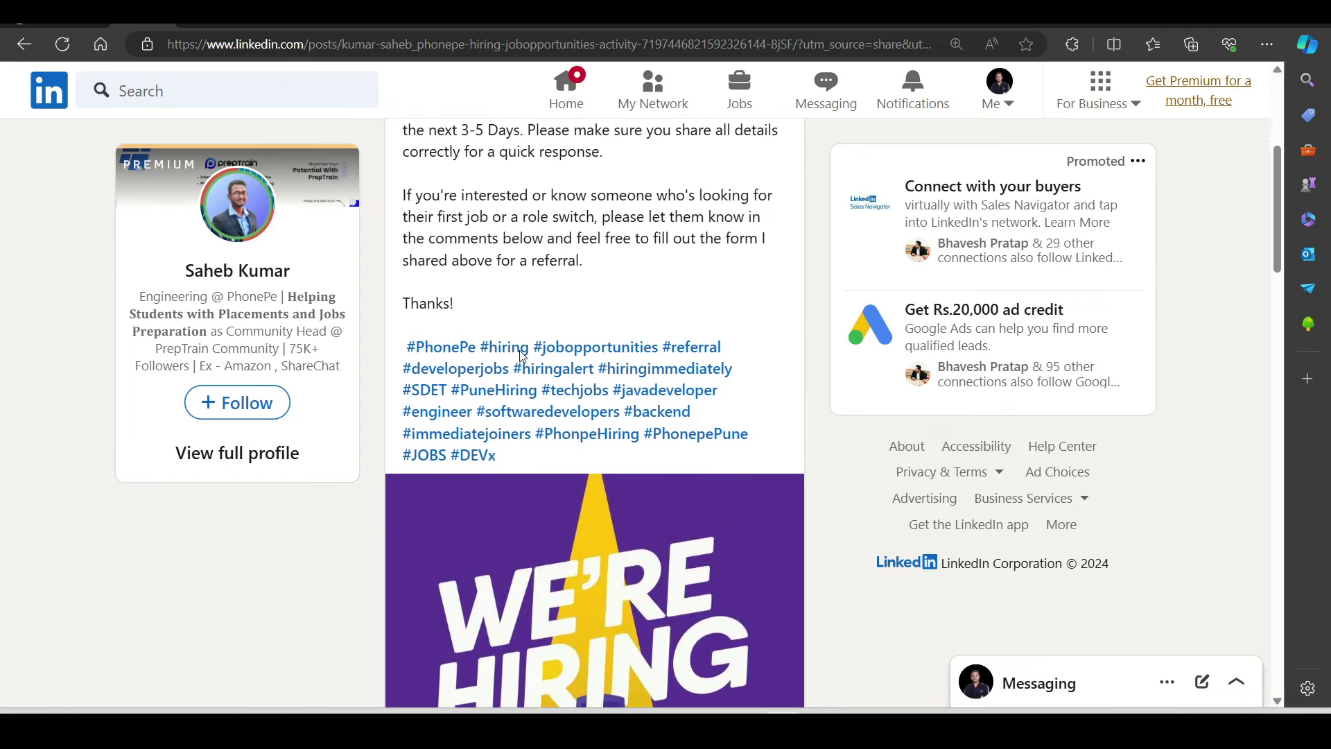
{"action": "scroll", "coordinate": [543, 273], "scroll_direction": "down", "scroll_amount": 3}
{"action": "scroll", "coordinate": [543, 291], "scroll_direction": "down", "scroll_amount": 2}
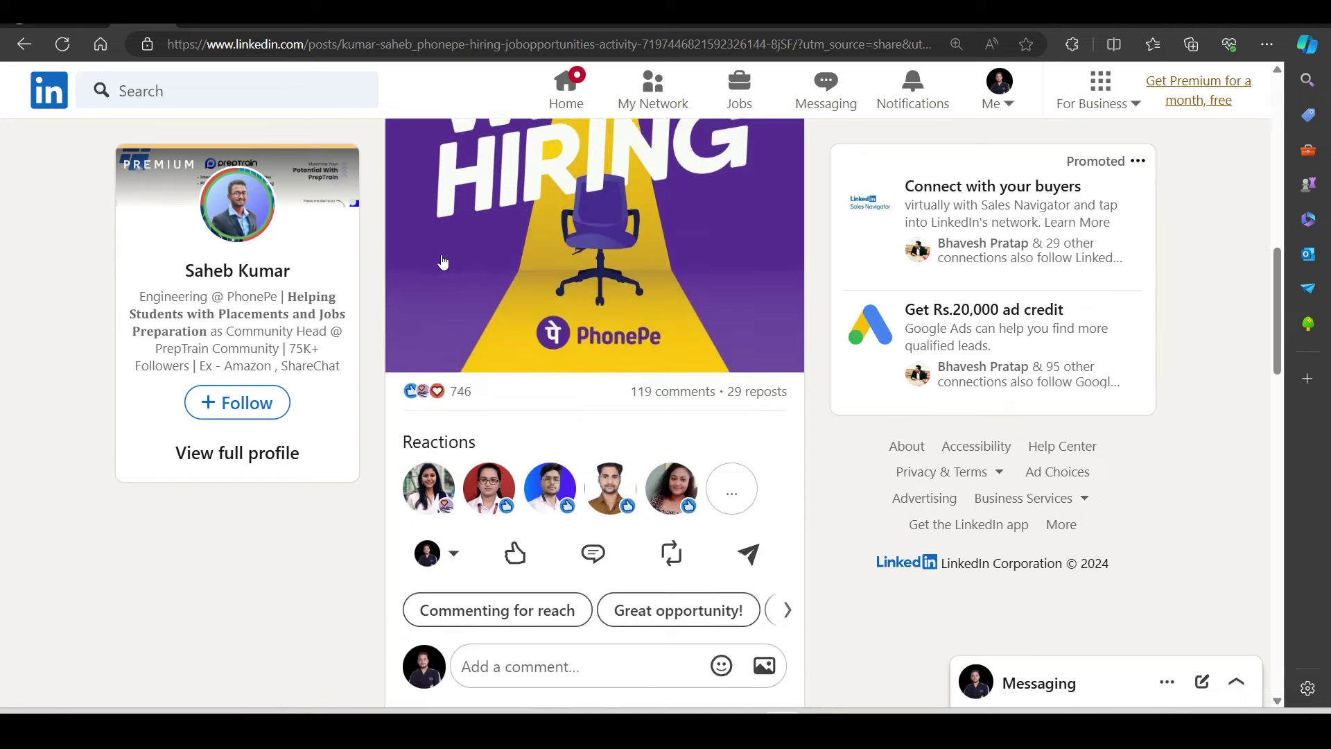
{"action": "scroll", "coordinate": [520, 301], "scroll_direction": "down", "scroll_amount": 3}
{"action": "scroll", "coordinate": [549, 341], "scroll_direction": "down", "scroll_amount": 1}
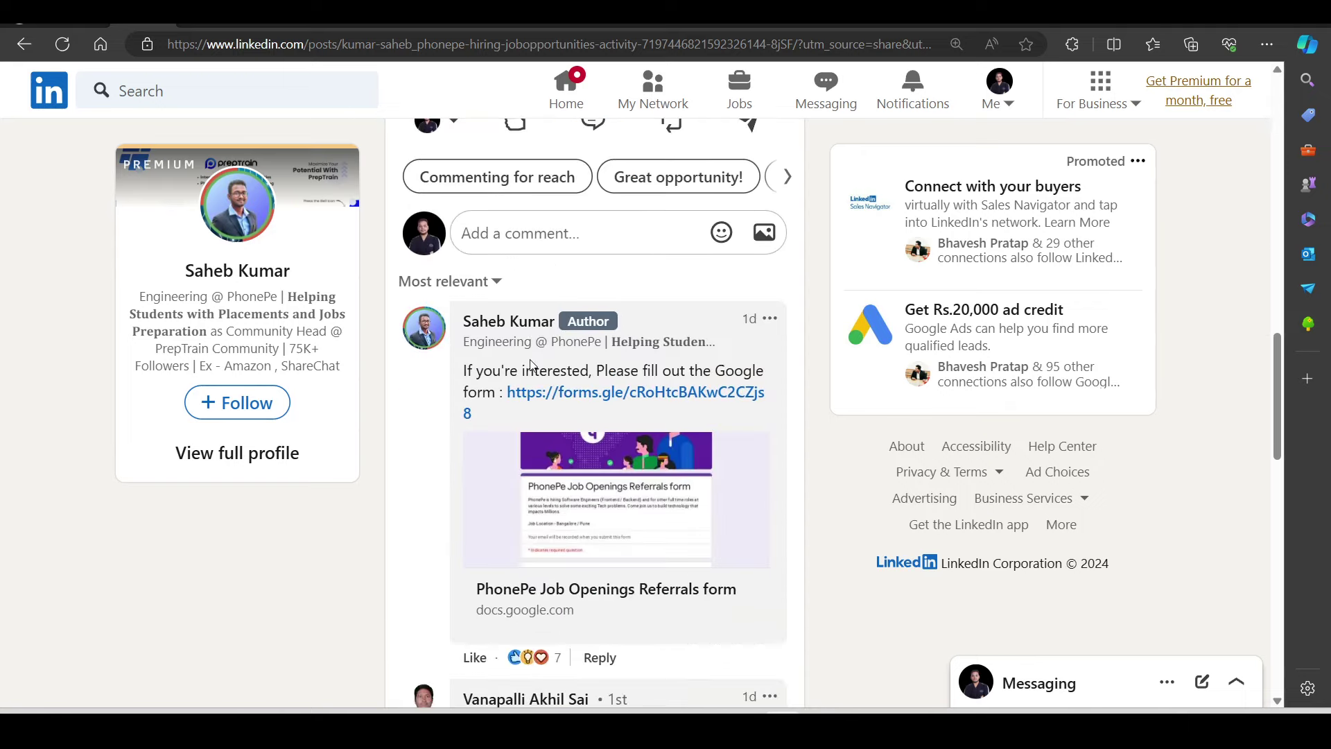
{"action": "scroll", "coordinate": [640, 403], "scroll_direction": "down", "scroll_amount": 2}
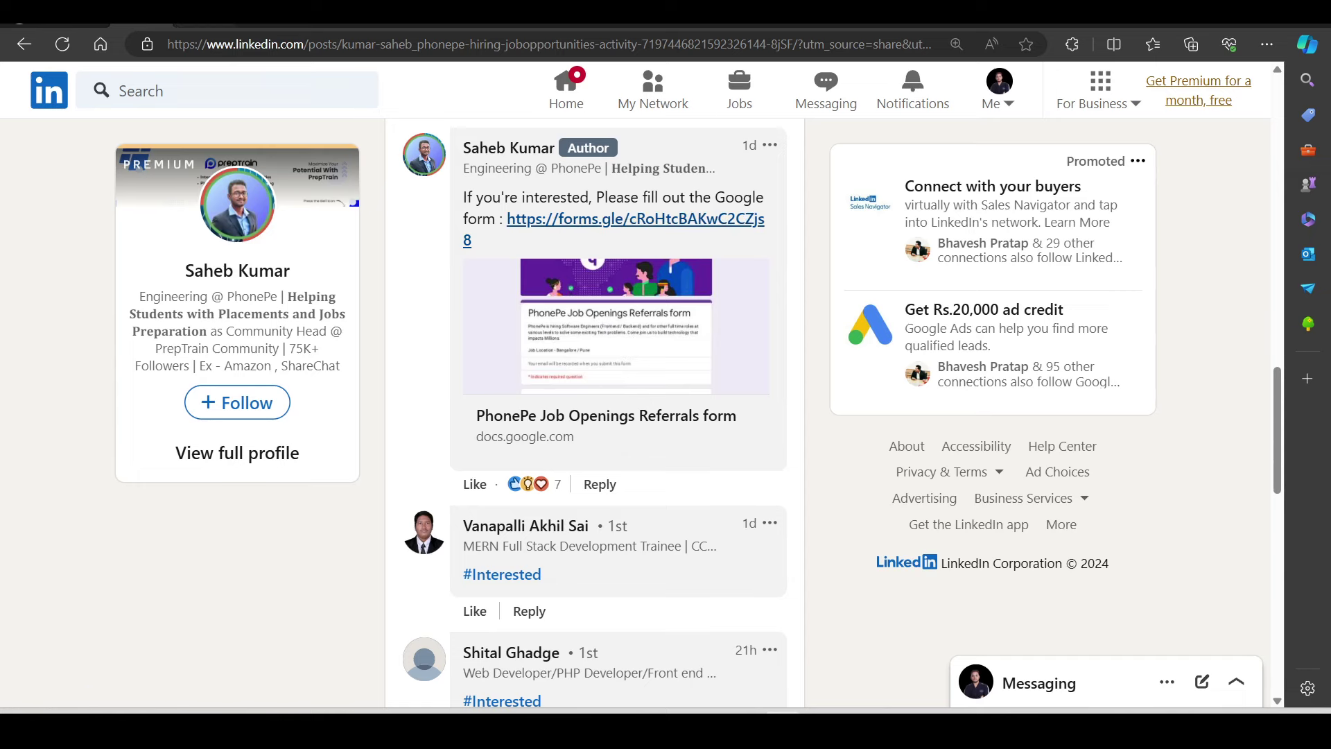
{"action": "scroll", "coordinate": [380, 187], "scroll_direction": "down", "scroll_amount": 3}
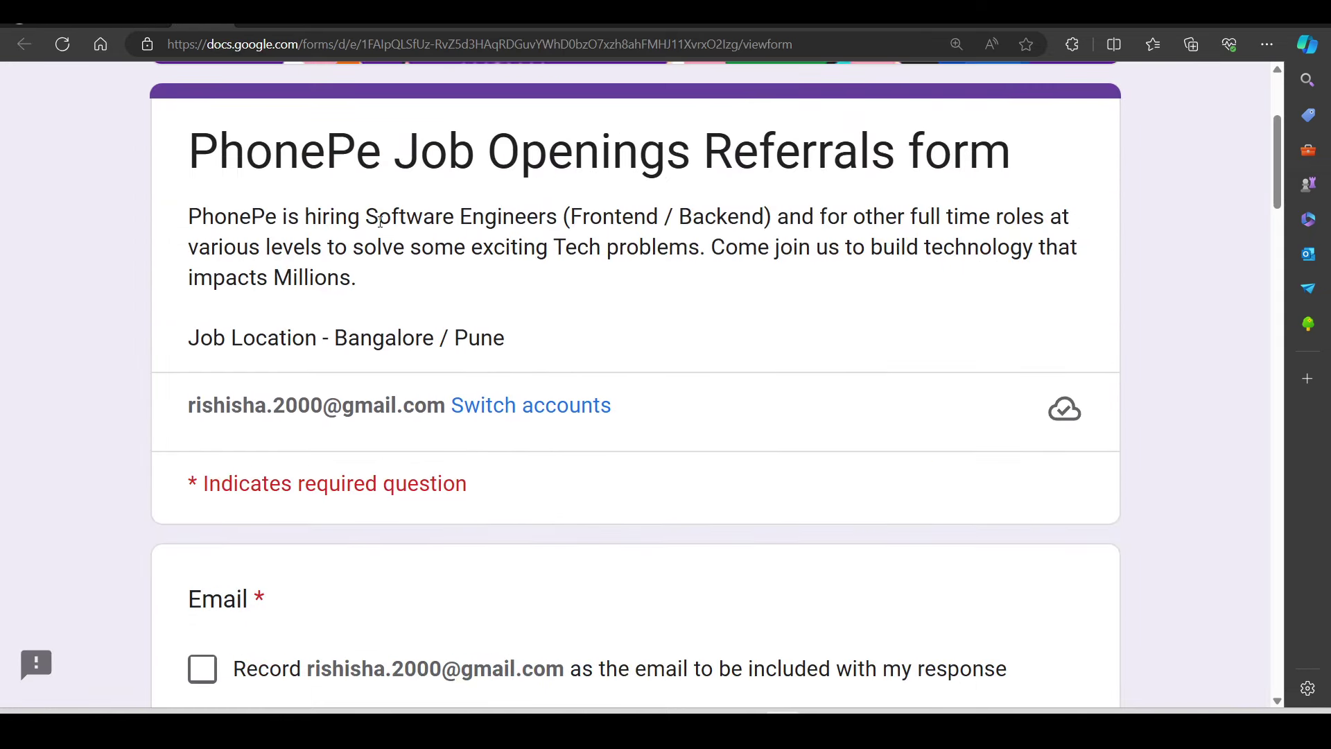
Step: Read the referral form's hiring description and peek at the graduation batch year choices
{"action": "left_click_drag", "start_coordinate": [189, 215], "coordinate": [1151, 213]}
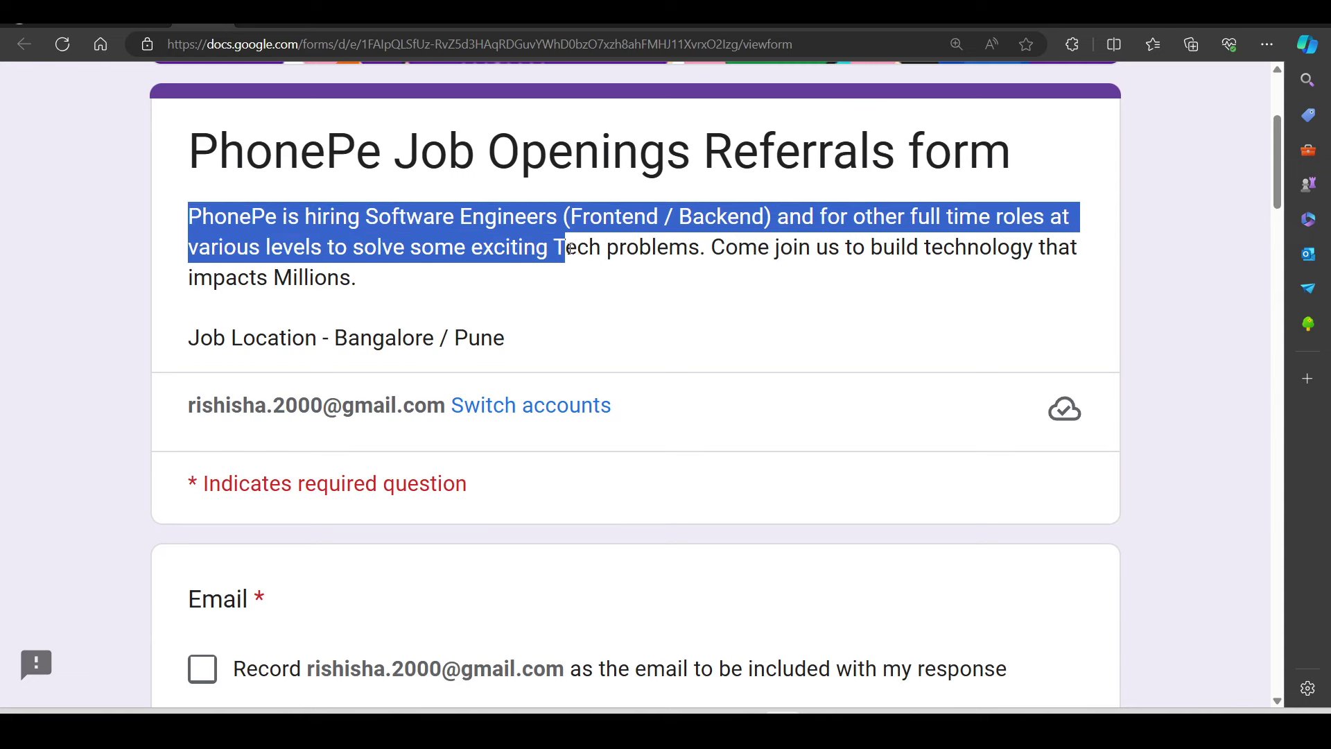
{"action": "left_click_drag", "start_coordinate": [1149, 214], "coordinate": [689, 250]}
{"action": "scroll", "coordinate": [371, 277], "scroll_direction": "down", "scroll_amount": 2}
{"action": "scroll", "coordinate": [160, 378], "scroll_direction": "down", "scroll_amount": 3}
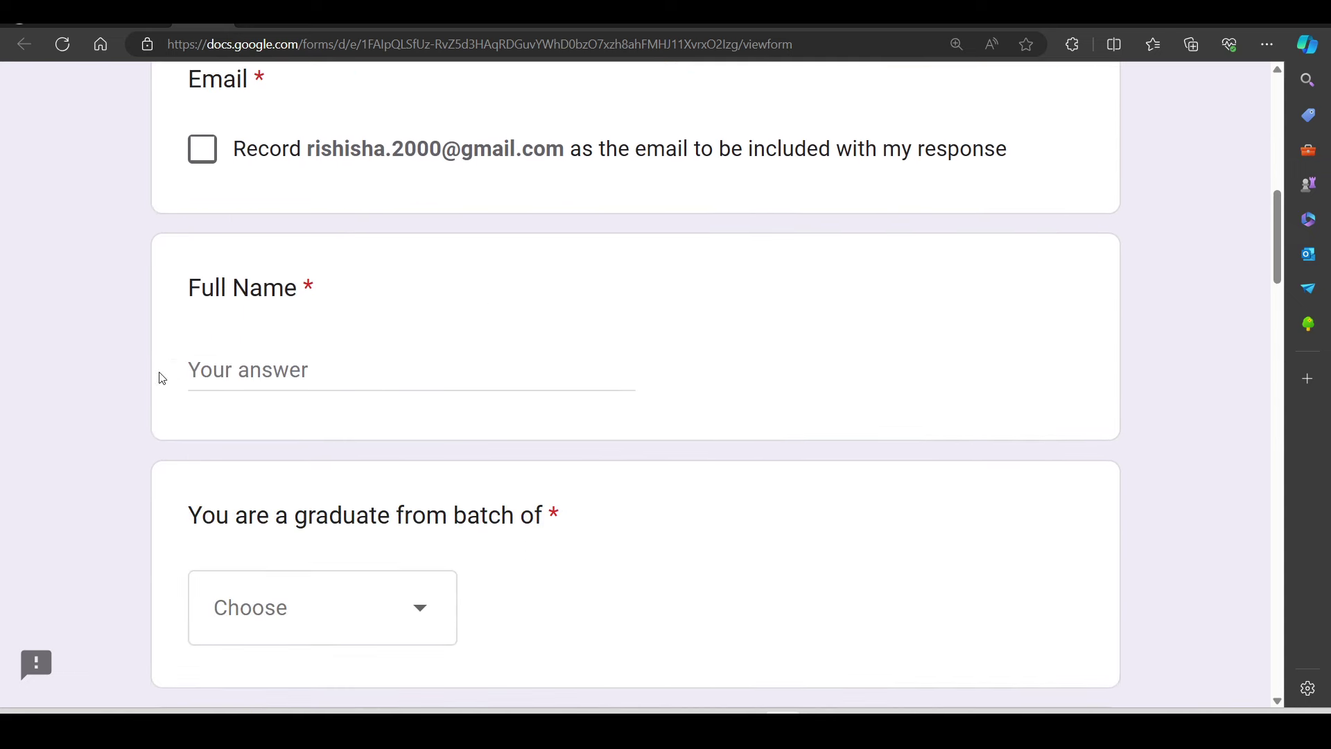
{"action": "scroll", "coordinate": [401, 215], "scroll_direction": "down", "scroll_amount": 2}
{"action": "left_click", "coordinate": [279, 433]}
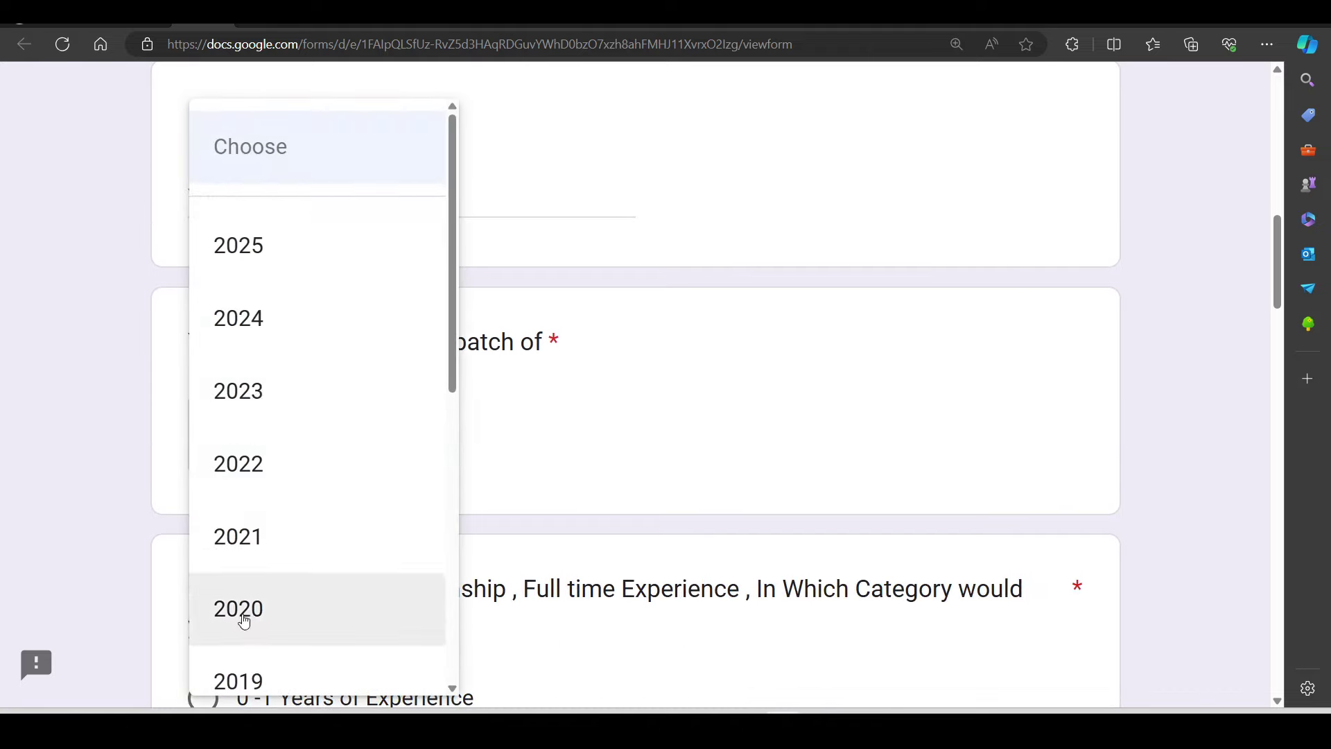
{"action": "left_click", "coordinate": [92, 424]}
{"action": "scroll", "coordinate": [187, 377], "scroll_direction": "down", "scroll_amount": 2}
{"action": "scroll", "coordinate": [357, 198], "scroll_direction": "down", "scroll_amount": 2}
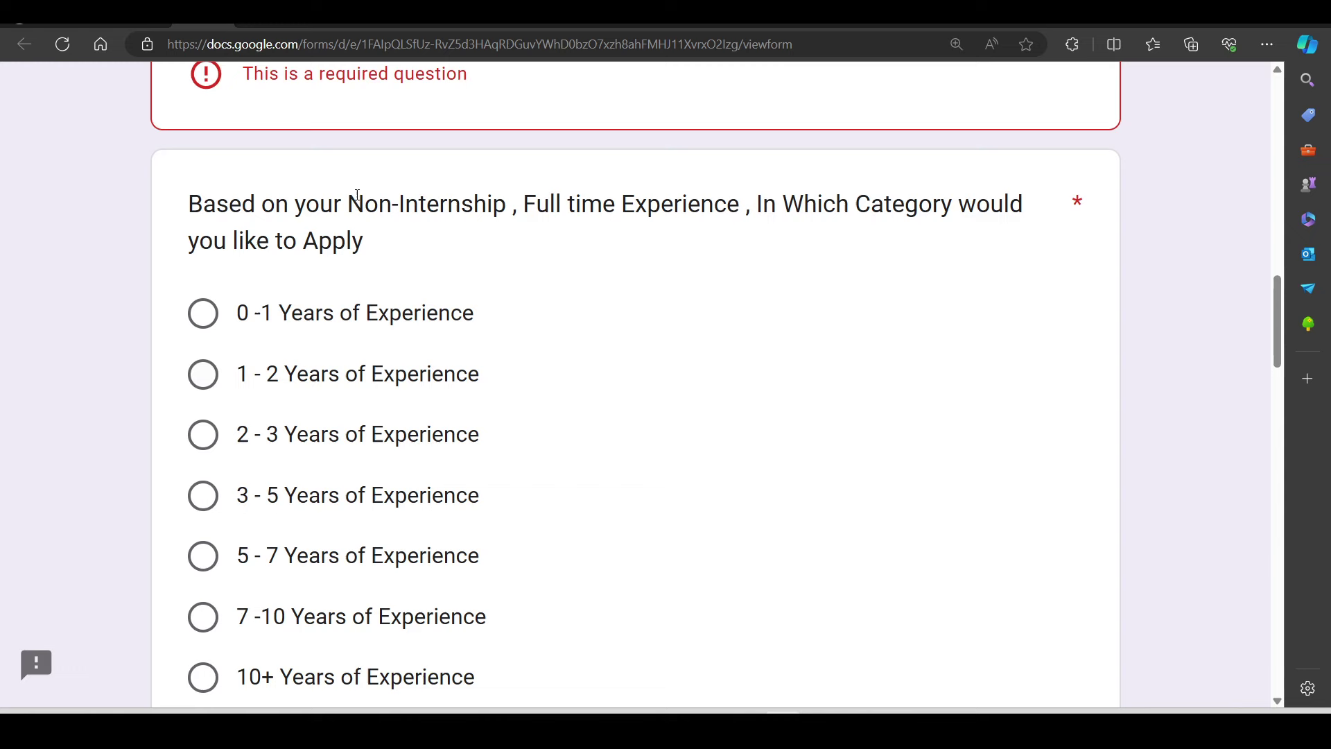
{"action": "left_click_drag", "start_coordinate": [217, 283], "coordinate": [404, 503]}
{"action": "scroll", "coordinate": [404, 503], "scroll_direction": "down", "scroll_amount": 2}
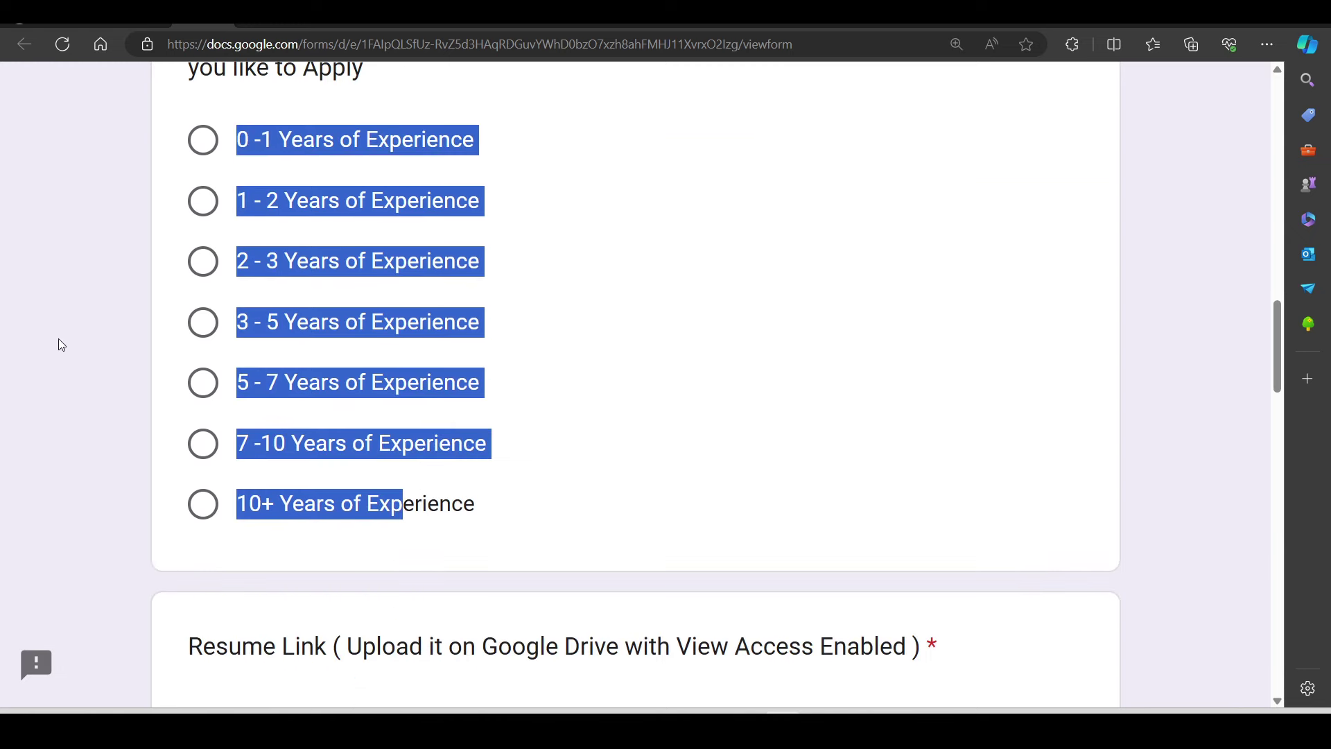
{"action": "scroll", "coordinate": [59, 342], "scroll_direction": "down", "scroll_amount": 3}
Step: Read the Resume Link question and its Google Drive view-access upload instructions
{"action": "left_click_drag", "start_coordinate": [181, 311], "coordinate": [364, 300]}
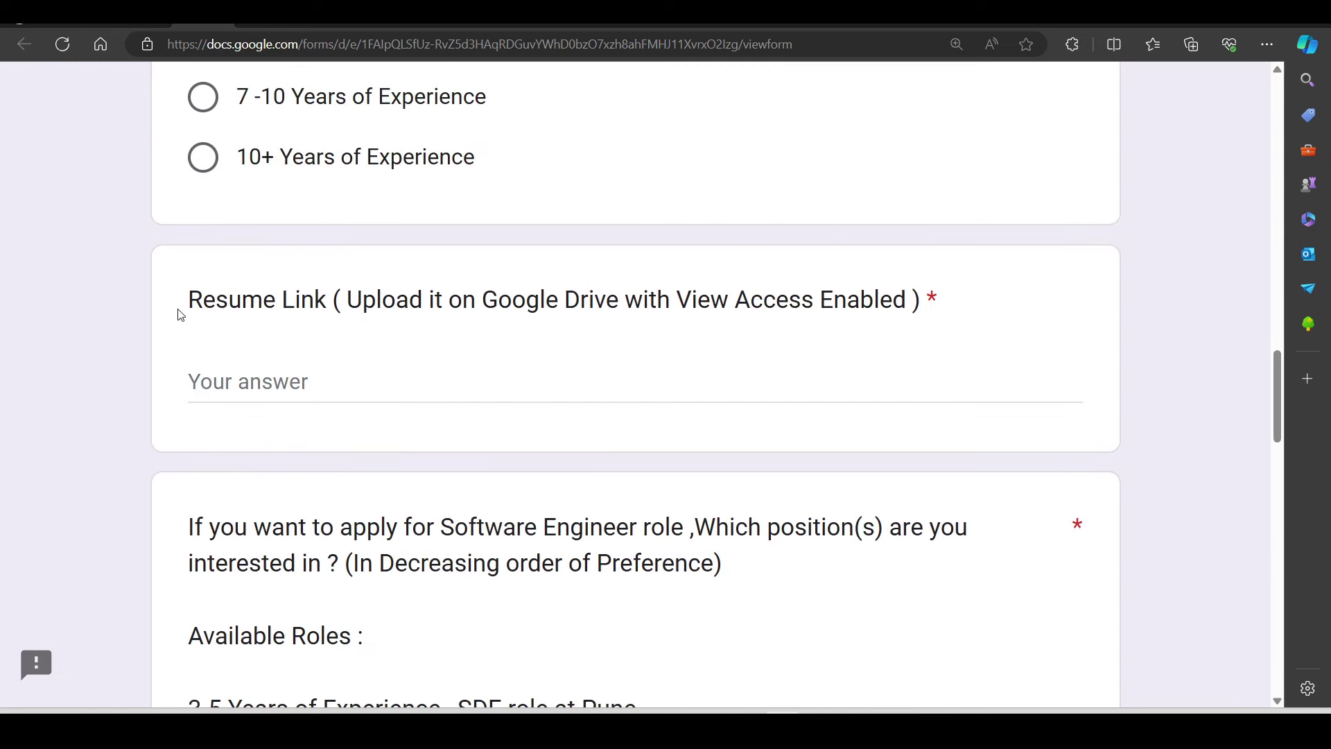
{"action": "left_click_drag", "start_coordinate": [945, 301], "coordinate": [495, 325]}
{"action": "left_click_drag", "start_coordinate": [347, 313], "coordinate": [967, 301]}
{"action": "scroll", "coordinate": [746, 322], "scroll_direction": "down", "scroll_amount": 2}
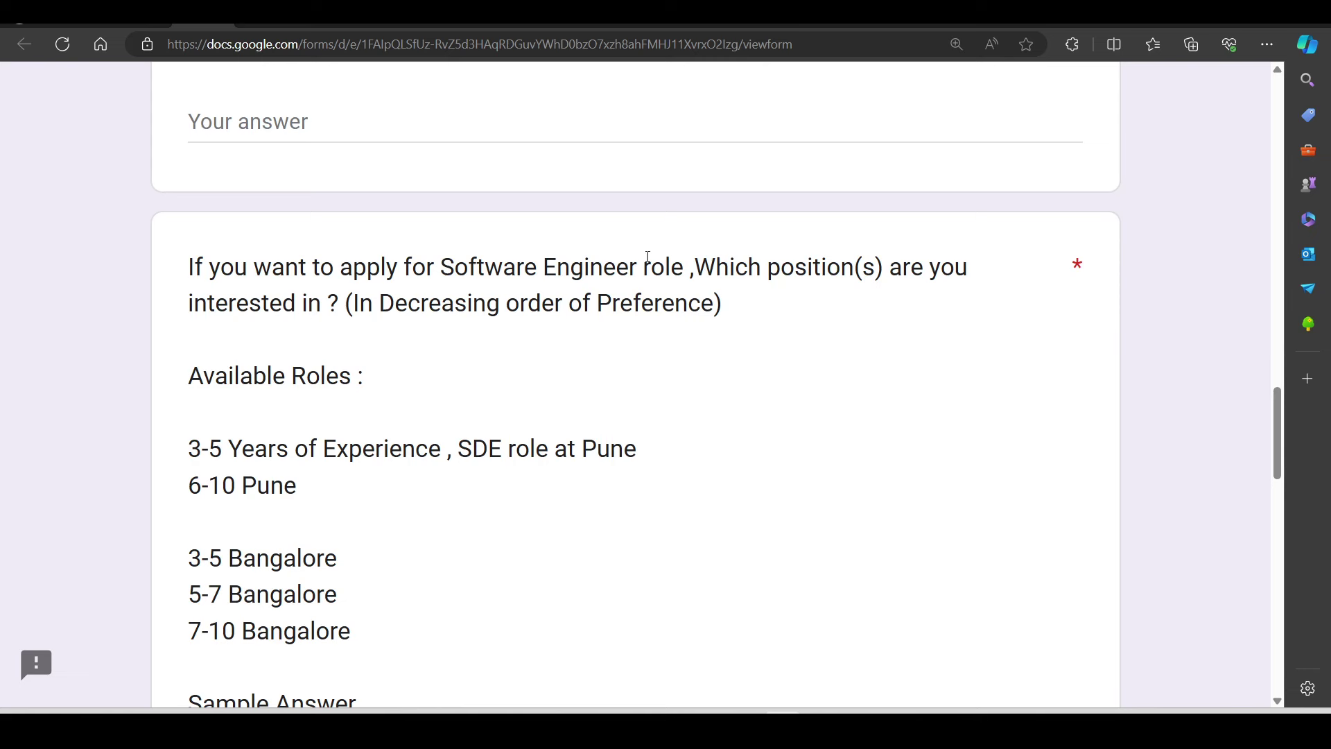
{"action": "scroll", "coordinate": [1019, 268], "scroll_direction": "down", "scroll_amount": 2}
{"action": "scroll", "coordinate": [285, 339], "scroll_direction": "down", "scroll_amount": 1}
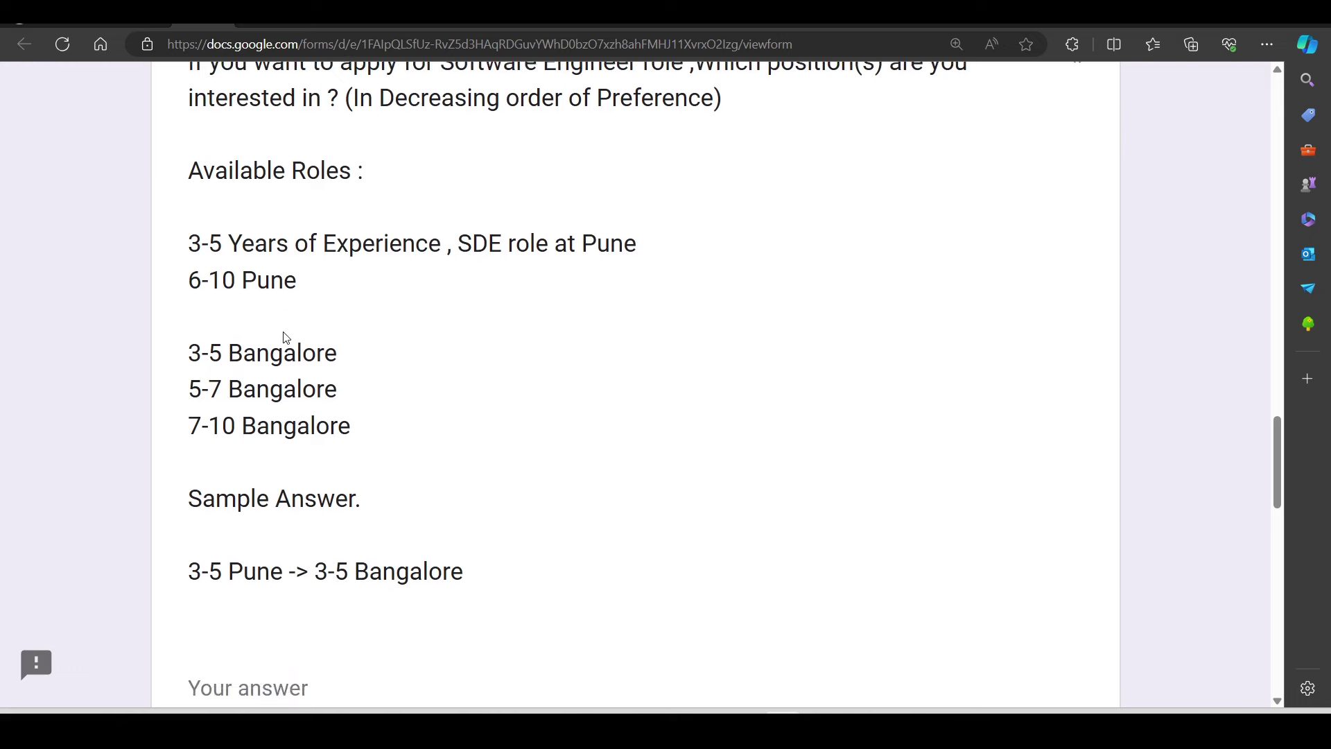
{"action": "scroll", "coordinate": [239, 275], "scroll_direction": "up", "scroll_amount": 1}
Step: Read the Software Engineer role list: 6-10 Pune, 3-5, 5-7 and 7-10 Bangalore
{"action": "double_click", "coordinate": [404, 184]}
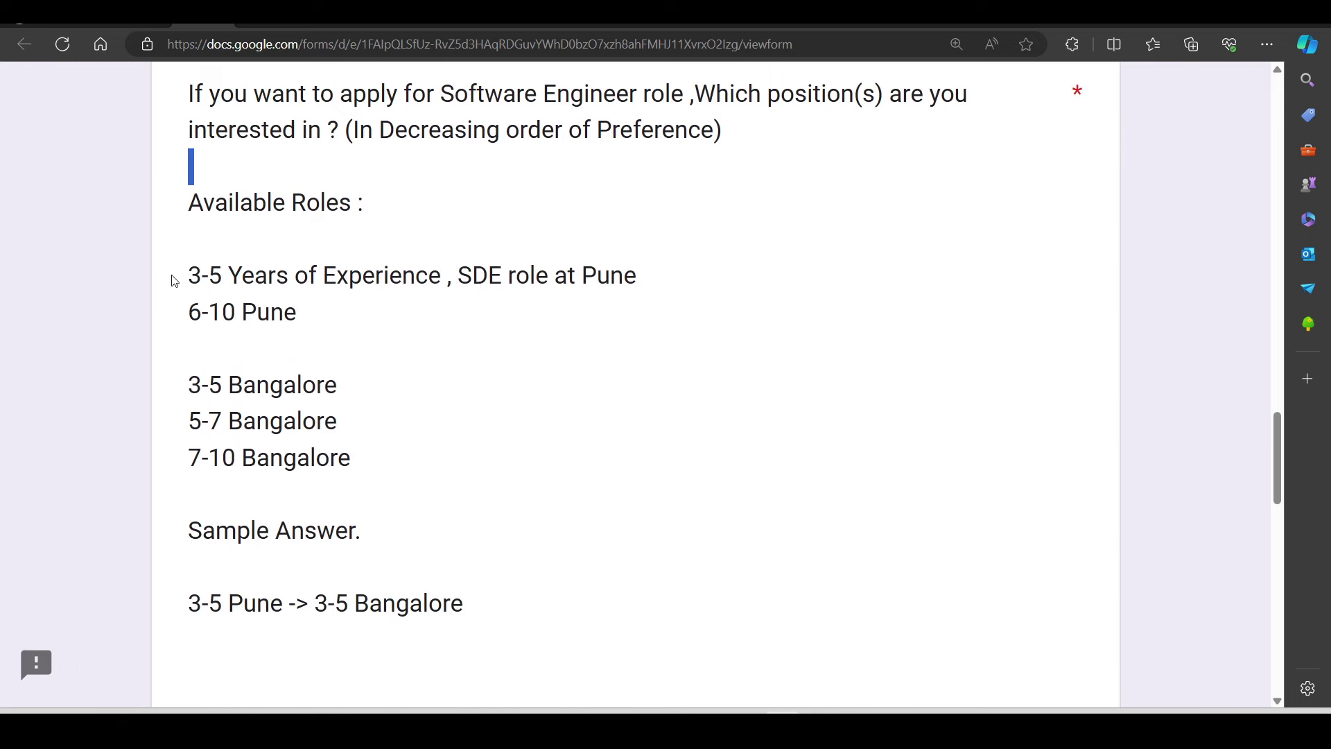
{"action": "left_click_drag", "start_coordinate": [174, 281], "coordinate": [662, 289]}
{"action": "scroll", "coordinate": [263, 301], "scroll_direction": "down", "scroll_amount": 1}
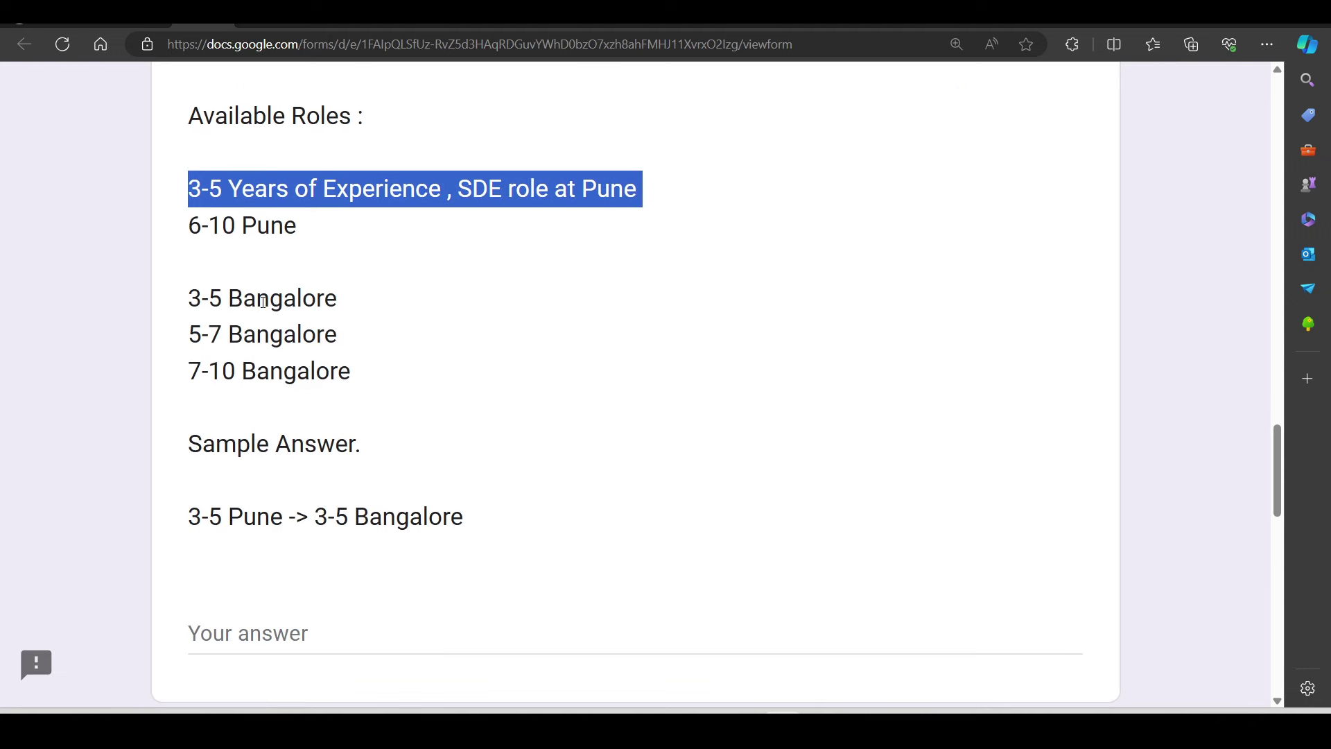
{"action": "left_click_drag", "start_coordinate": [172, 237], "coordinate": [369, 229]}
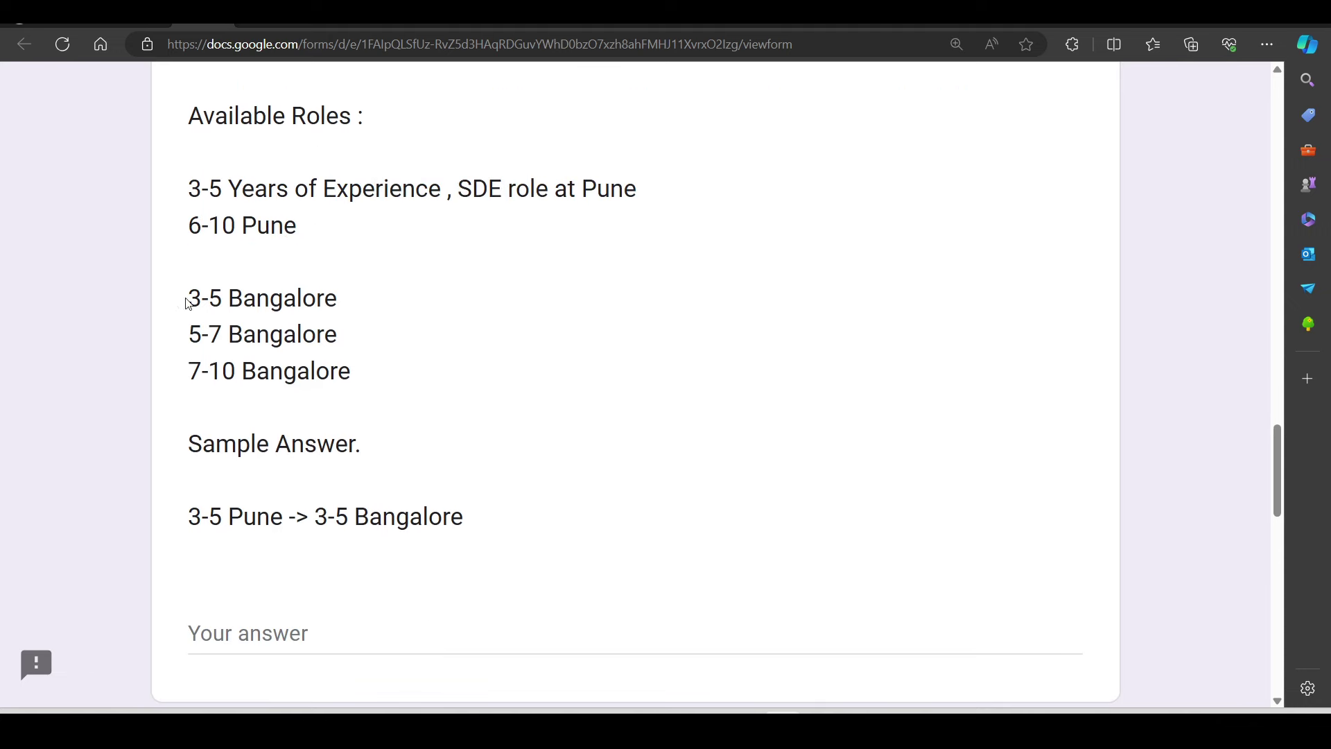
{"action": "left_click_drag", "start_coordinate": [188, 301], "coordinate": [319, 298]}
{"action": "left_click_drag", "start_coordinate": [189, 334], "coordinate": [349, 354]}
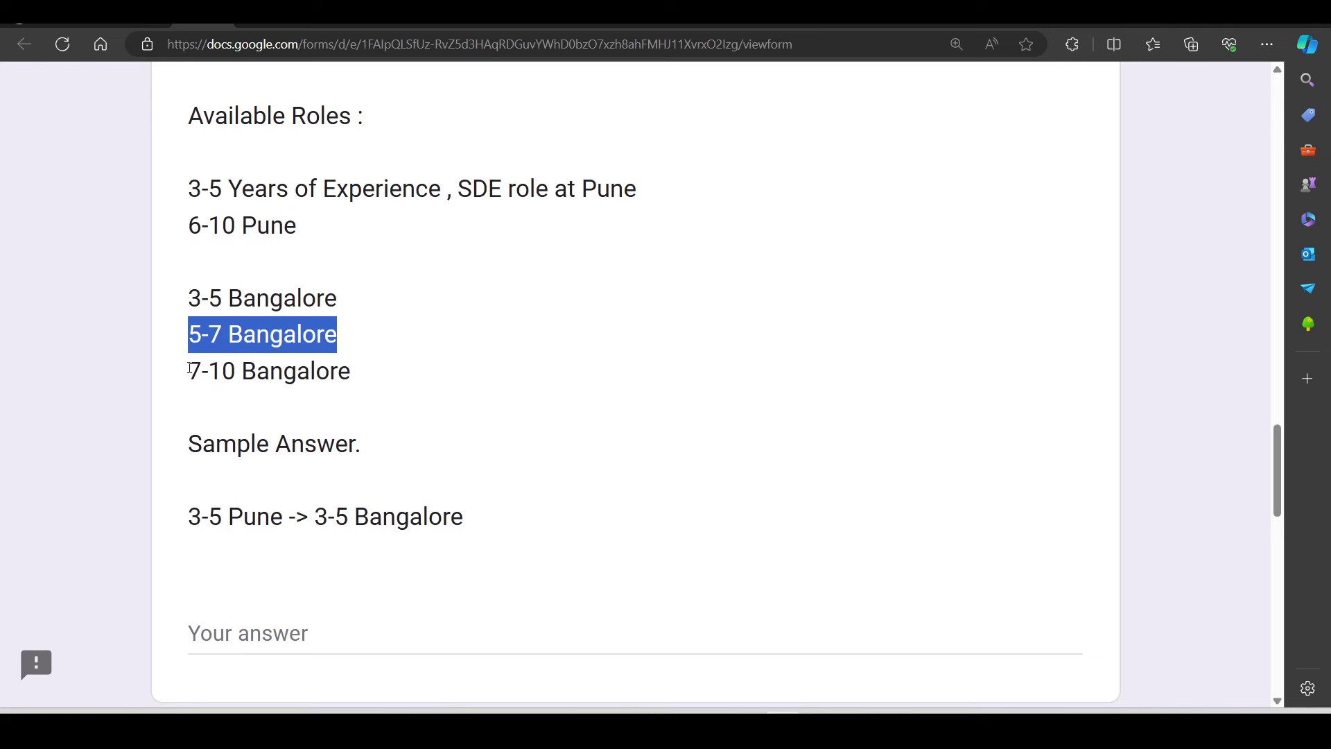
{"action": "left_click_drag", "start_coordinate": [188, 372], "coordinate": [526, 362]}
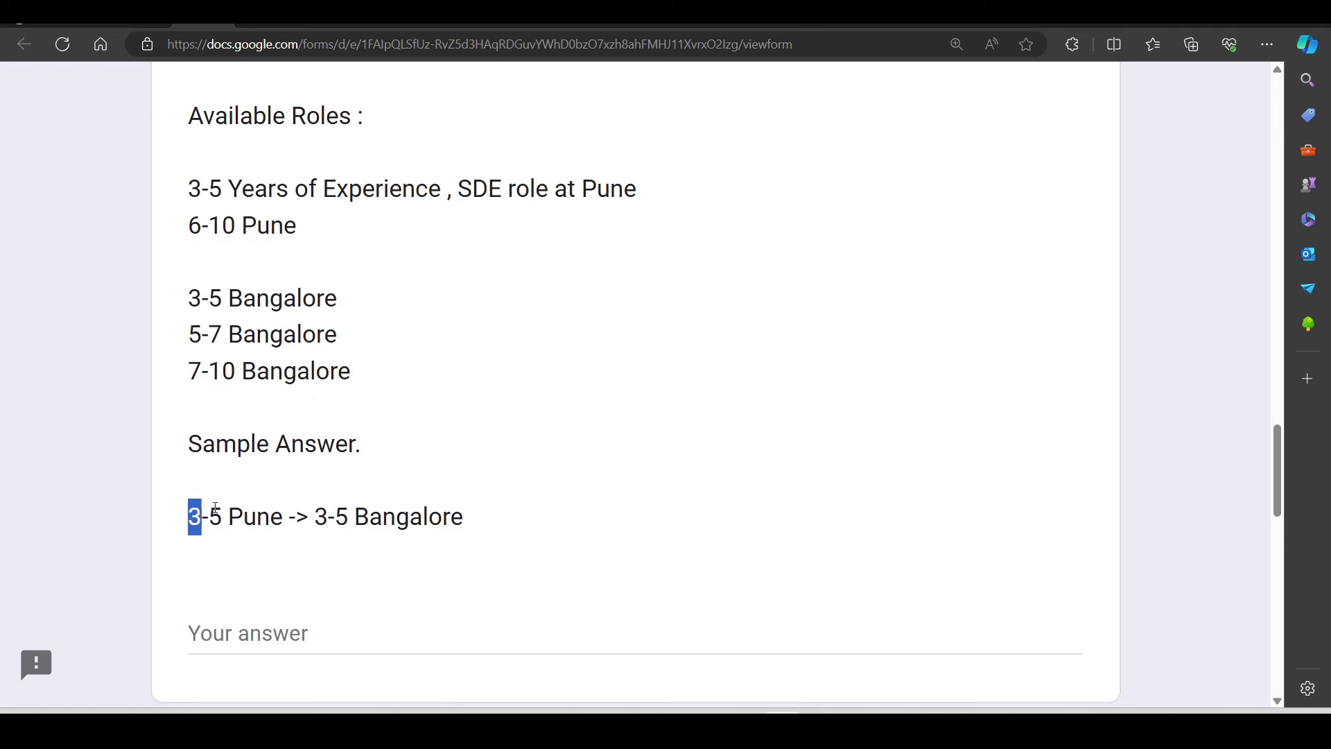
Step: Read the sample answer line and the role preference question title
{"action": "left_click_drag", "start_coordinate": [188, 514], "coordinate": [476, 523]}
{"action": "left_click", "coordinate": [360, 566]}
{"action": "scroll", "coordinate": [360, 570], "scroll_direction": "up", "scroll_amount": 2}
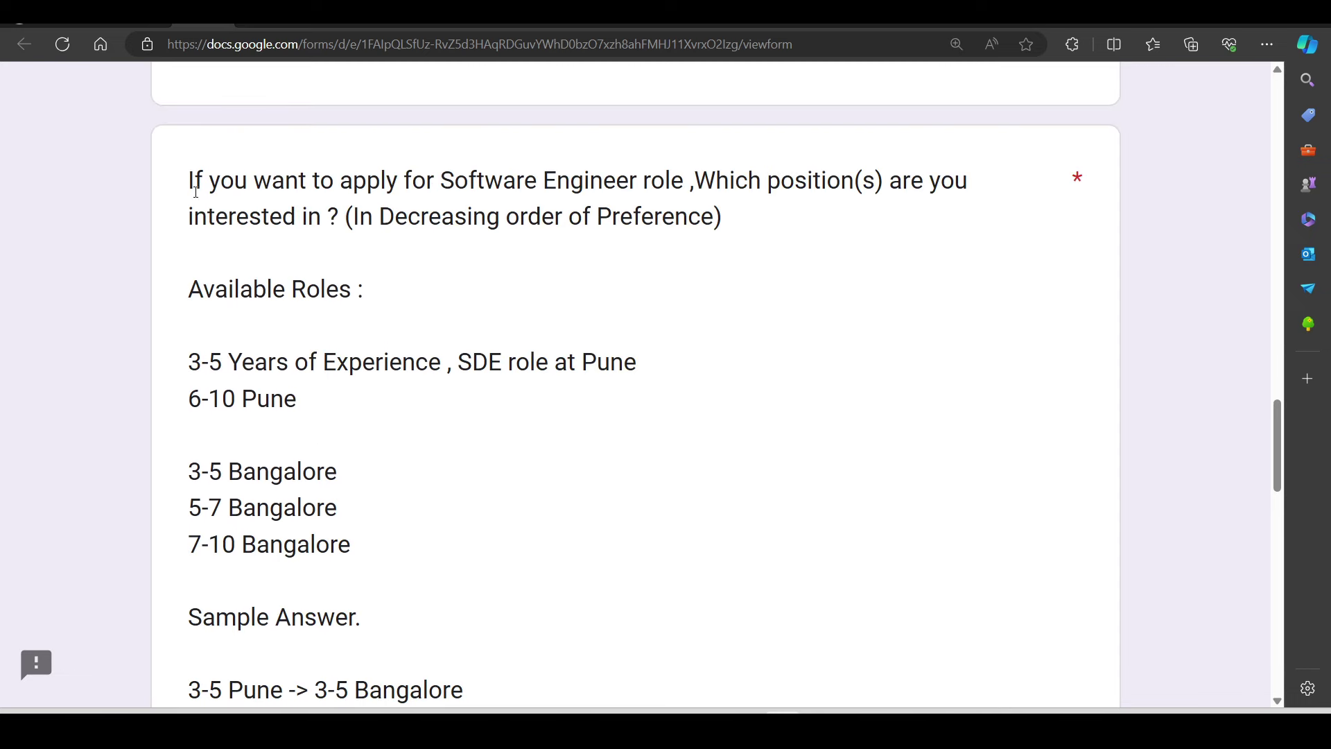
{"action": "mouse_move", "coordinate": [194, 191]}
{"action": "left_mouse_down"}
{"action": "mouse_move", "coordinate": [784, 191]}
{"action": "mouse_move", "coordinate": [898, 207]}
{"action": "left_mouse_up"}
{"action": "left_click", "coordinate": [539, 313]}
{"action": "scroll", "coordinate": [538, 313], "scroll_direction": "down", "scroll_amount": 3}
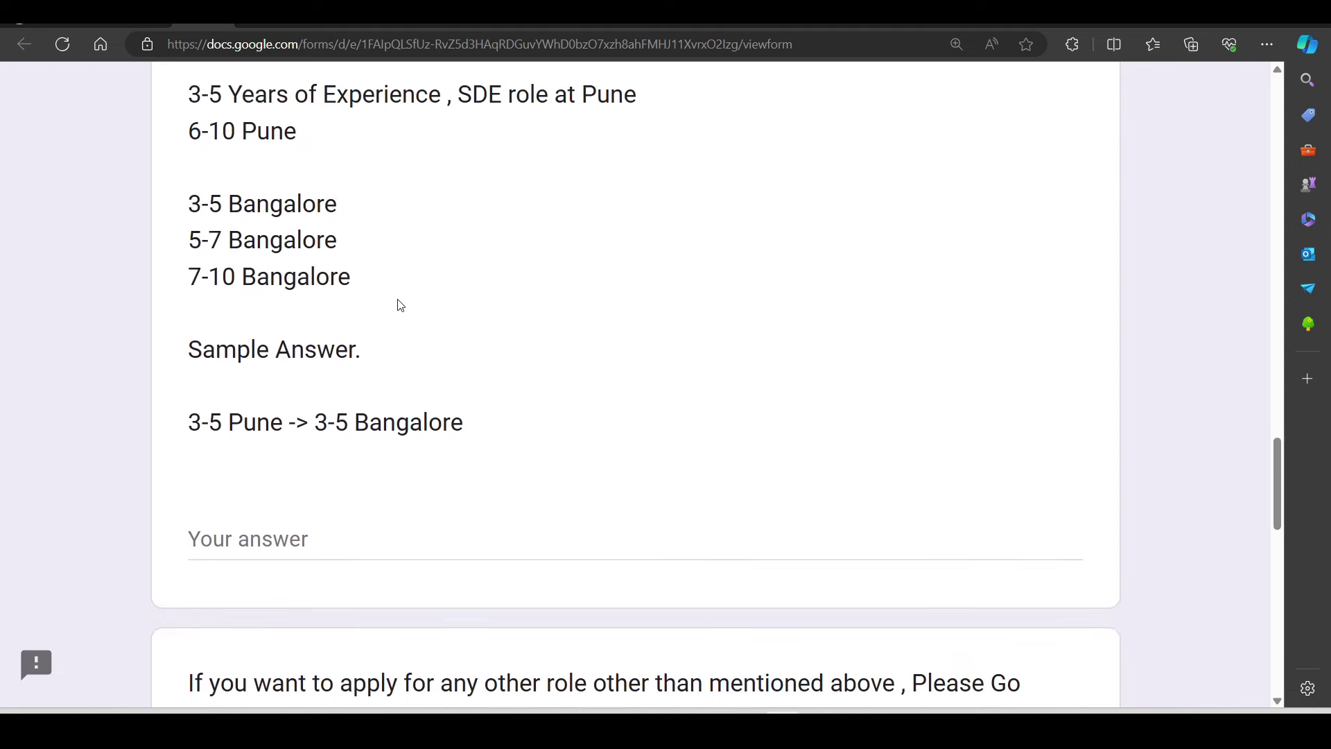
{"action": "scroll", "coordinate": [395, 303], "scroll_direction": "down", "scroll_amount": 2}
Step: Answer the role preference with '0-2 Pune' and '0-2 Bangalore' on separate lines
{"action": "left_click", "coordinate": [280, 363]}
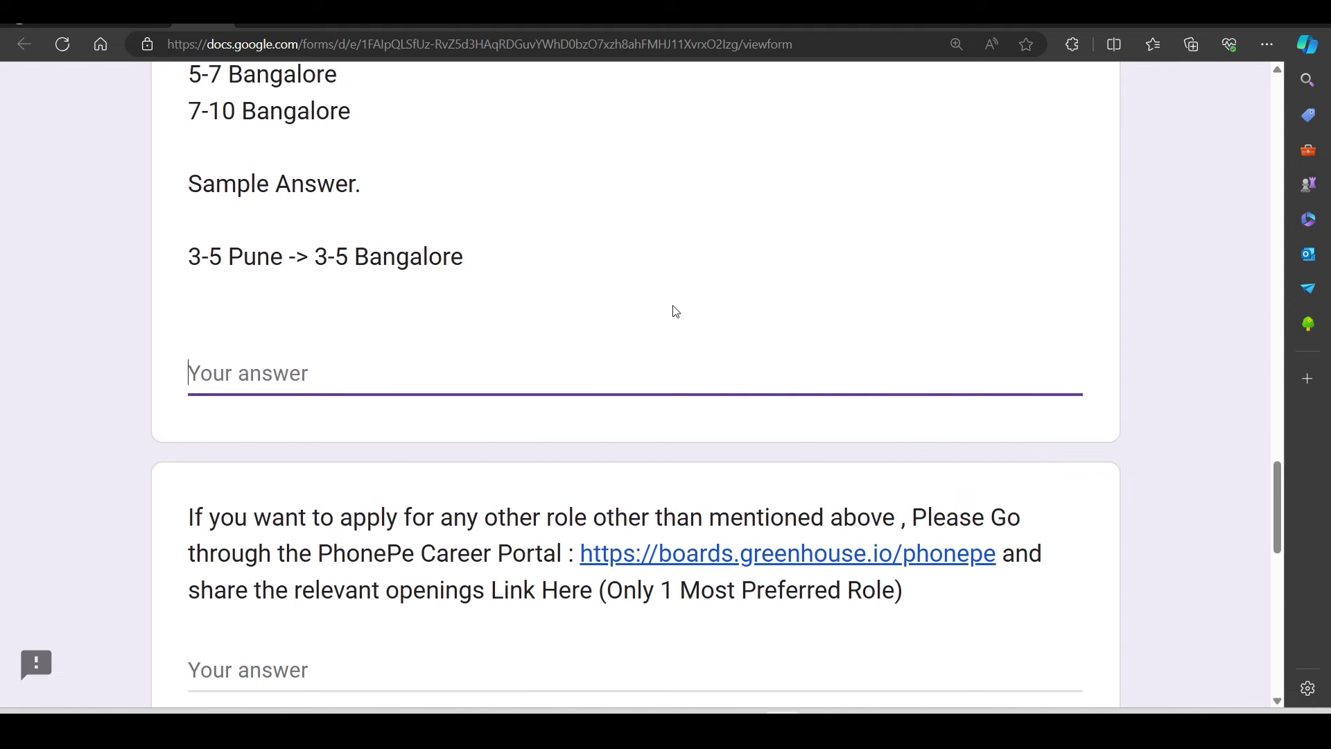
{"action": "type", "text": "0-"}
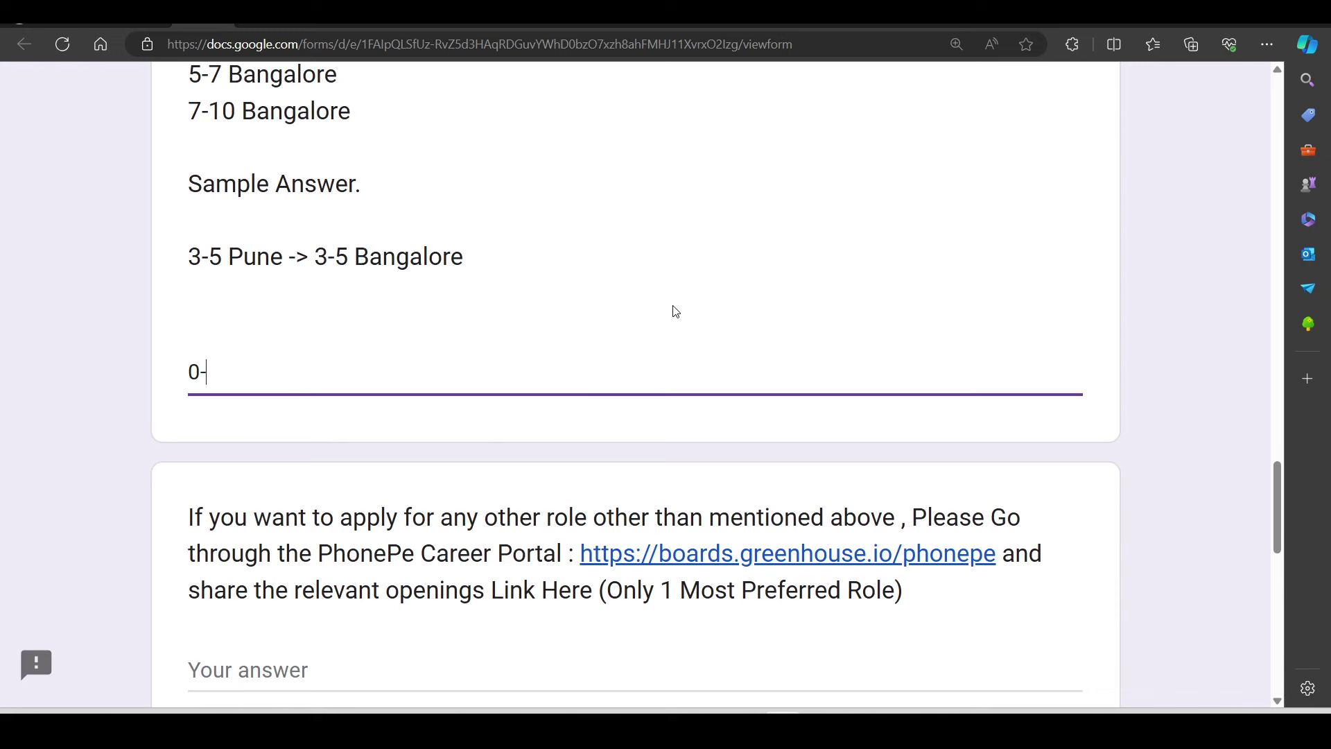
{"action": "type", "text": "2 Pune"}
{"action": "key", "text": "Return"}
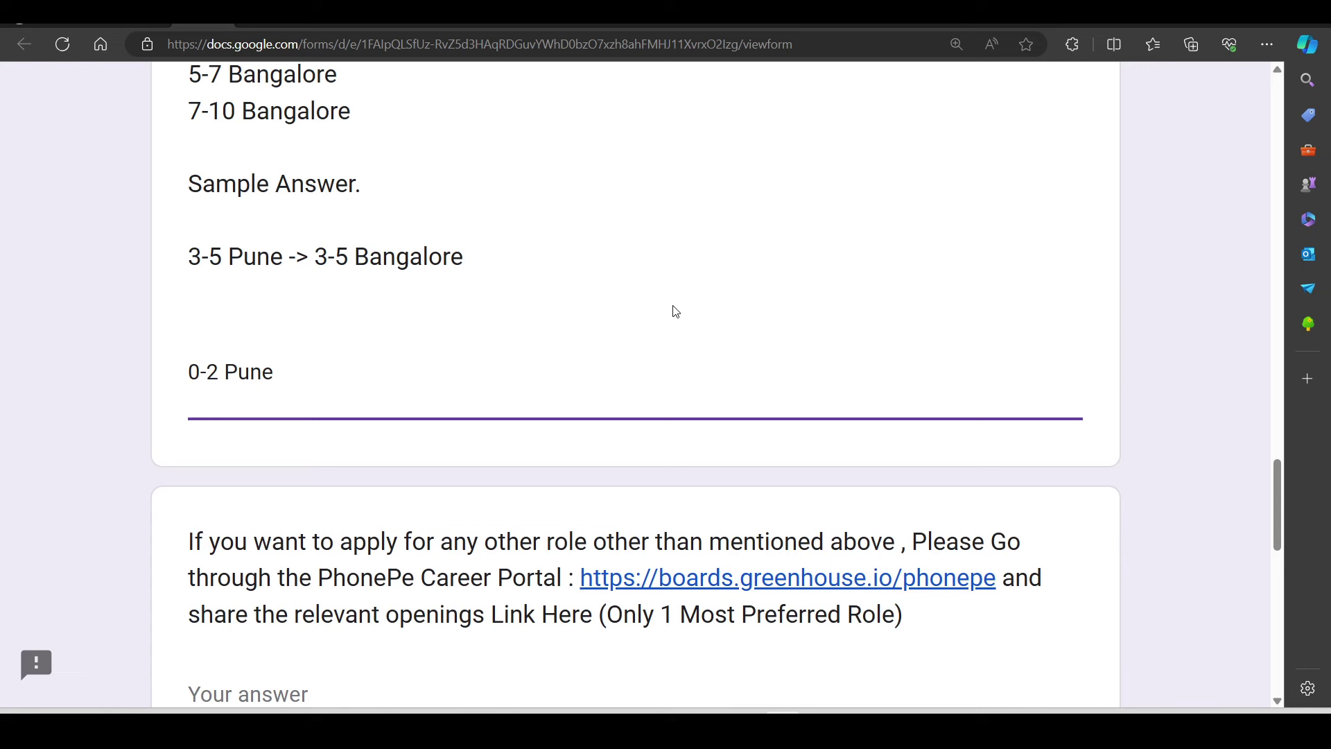
{"action": "type", "text": "20"}
{"action": "type", "text": "0-2 Bang"}
{"action": "type", "text": "alore"}
{"action": "scroll", "coordinate": [673, 310], "scroll_direction": "up", "scroll_amount": 2}
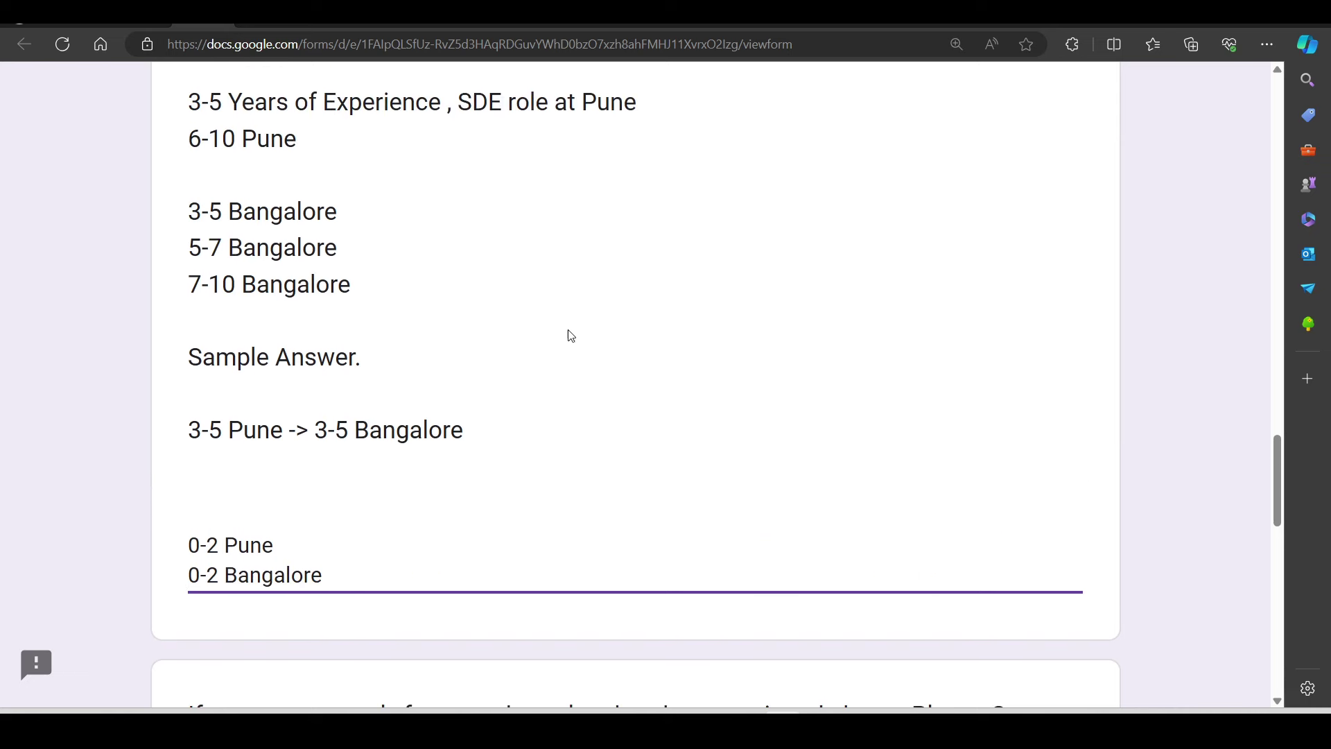
{"action": "scroll", "coordinate": [468, 300], "scroll_direction": "up", "scroll_amount": 2}
{"action": "scroll", "coordinate": [459, 271], "scroll_direction": "down", "scroll_amount": 2}
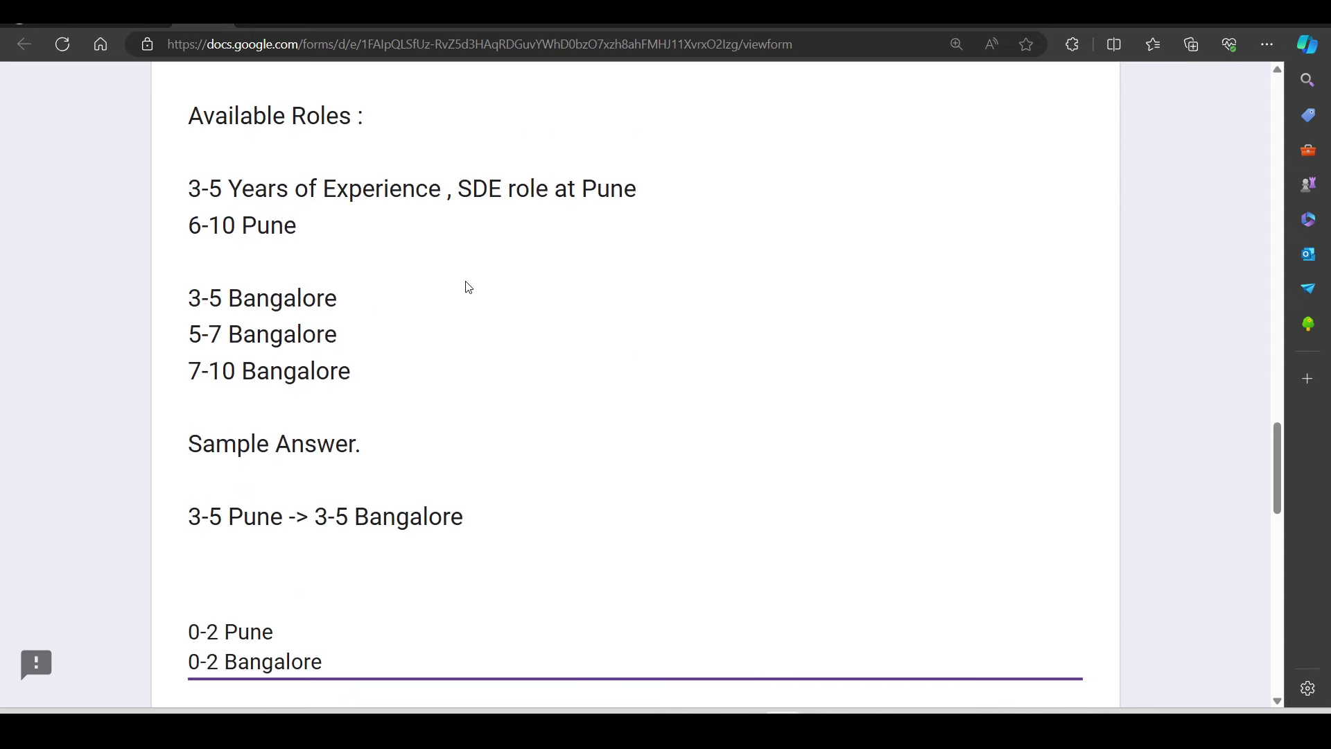
{"action": "scroll", "coordinate": [467, 287], "scroll_direction": "down", "scroll_amount": 2}
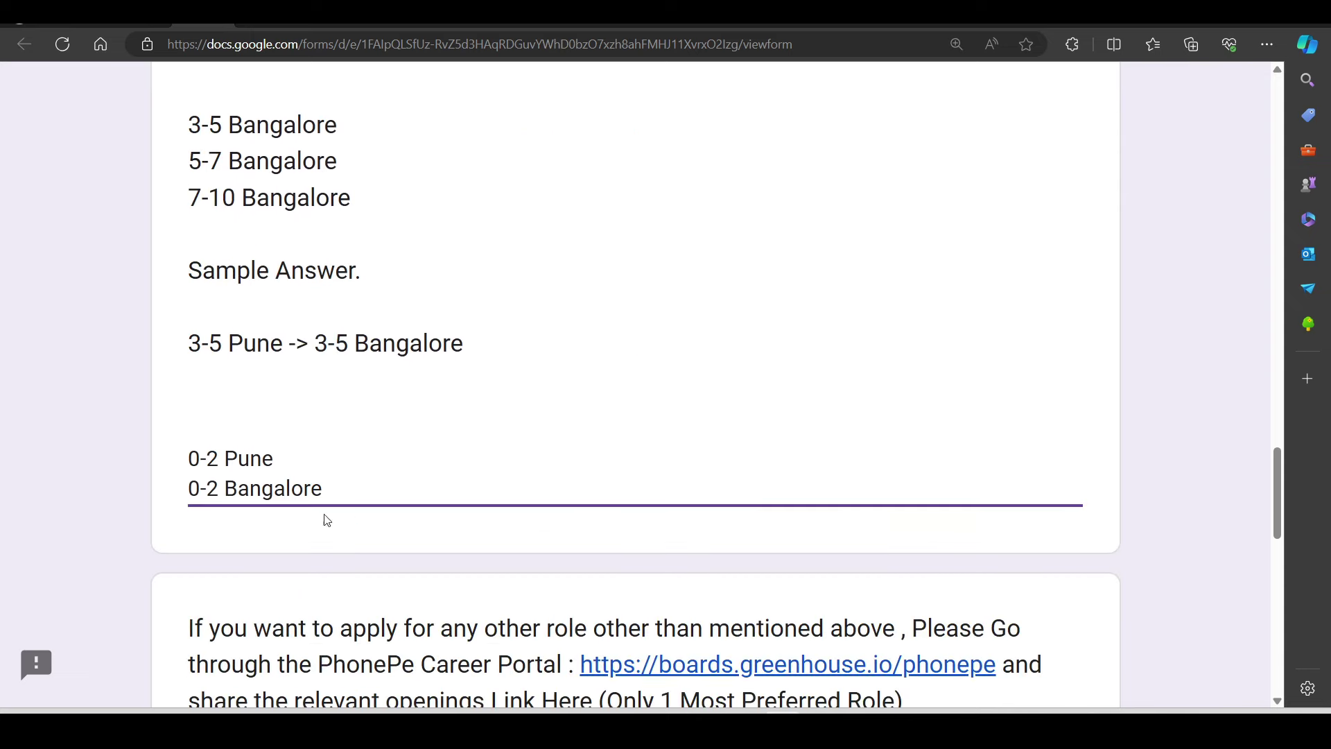
{"action": "left_click", "coordinate": [180, 473]}
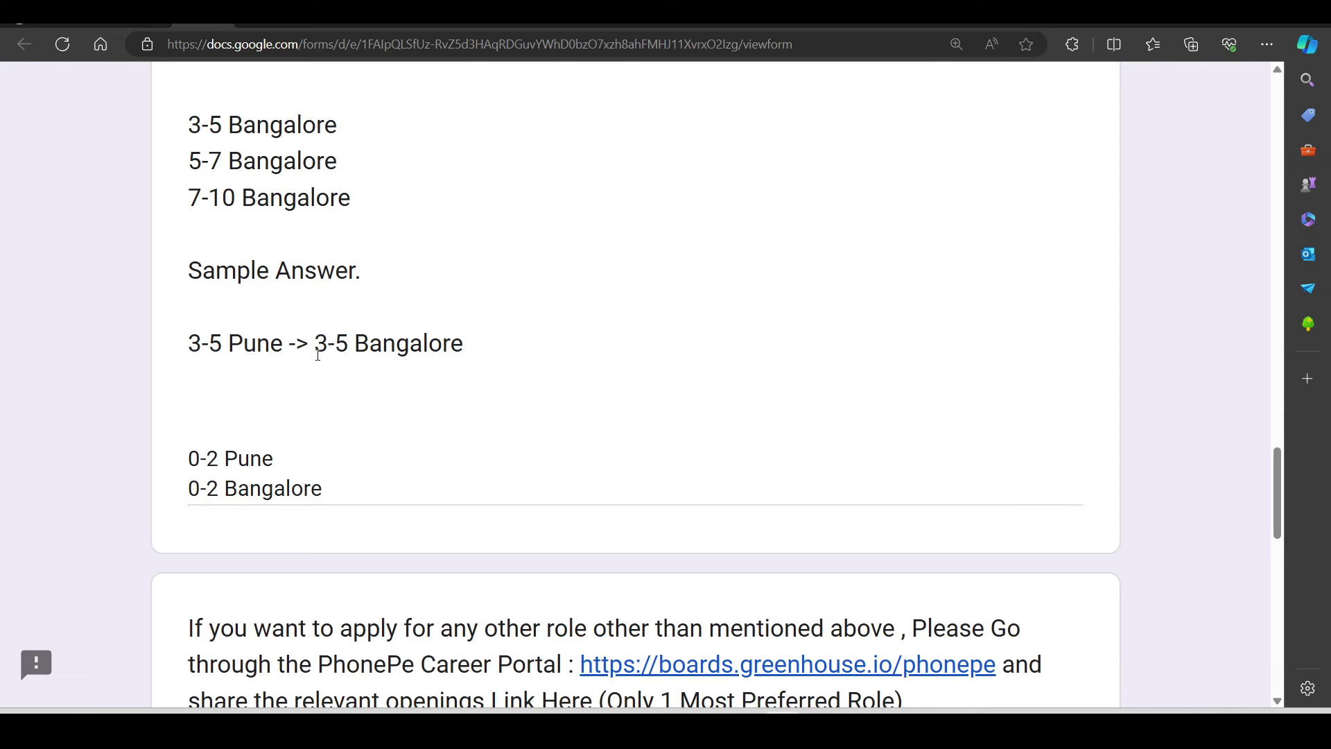
{"action": "scroll", "coordinate": [337, 302], "scroll_direction": "down", "scroll_amount": 3}
{"action": "scroll", "coordinate": [239, 401], "scroll_direction": "down", "scroll_amount": 2}
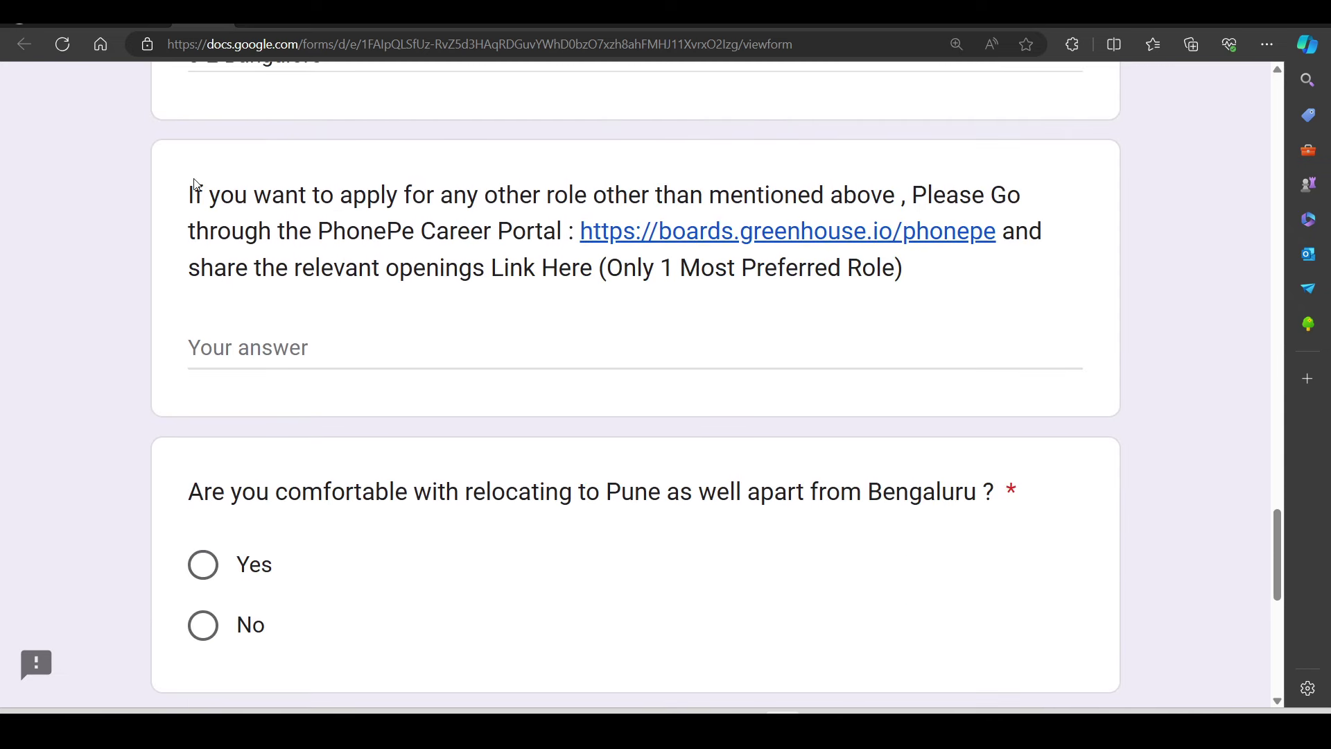
{"action": "left_click_drag", "start_coordinate": [194, 184], "coordinate": [1027, 185]}
{"action": "left_click_drag", "start_coordinate": [387, 231], "coordinate": [494, 232]}
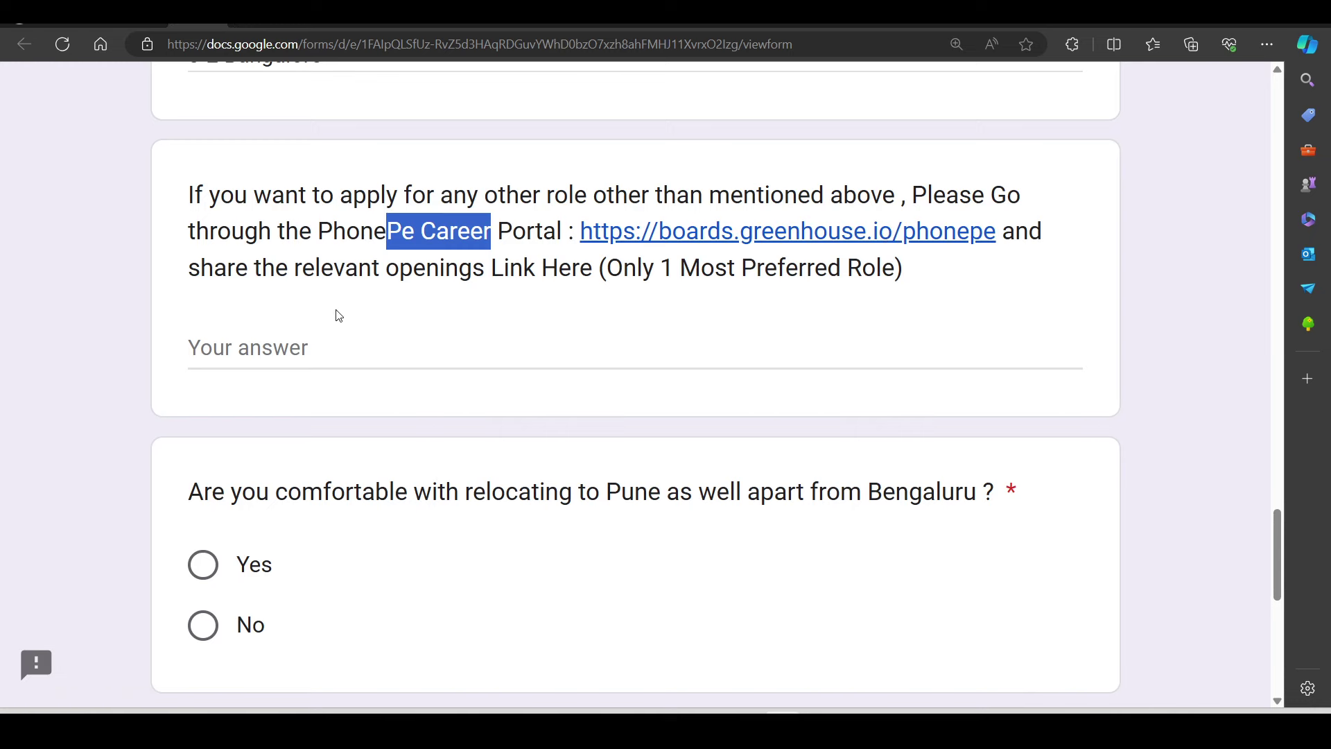
{"action": "scroll", "coordinate": [415, 333], "scroll_direction": "up", "scroll_amount": 5}
{"action": "scroll", "coordinate": [405, 331], "scroll_direction": "up", "scroll_amount": 4}
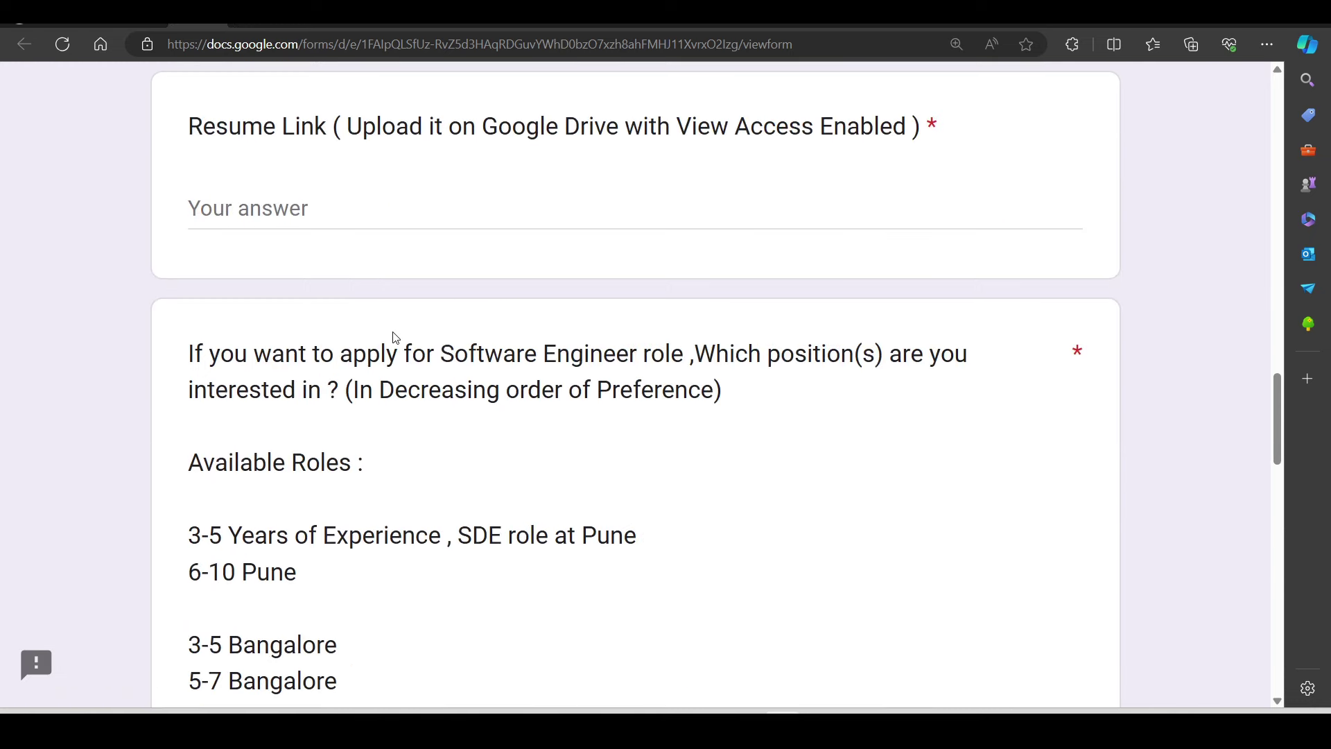
{"action": "scroll", "coordinate": [397, 327], "scroll_direction": "down", "scroll_amount": 1}
{"action": "scroll", "coordinate": [396, 327], "scroll_direction": "down", "scroll_amount": 5}
{"action": "scroll", "coordinate": [396, 326], "scroll_direction": "down", "scroll_amount": 2}
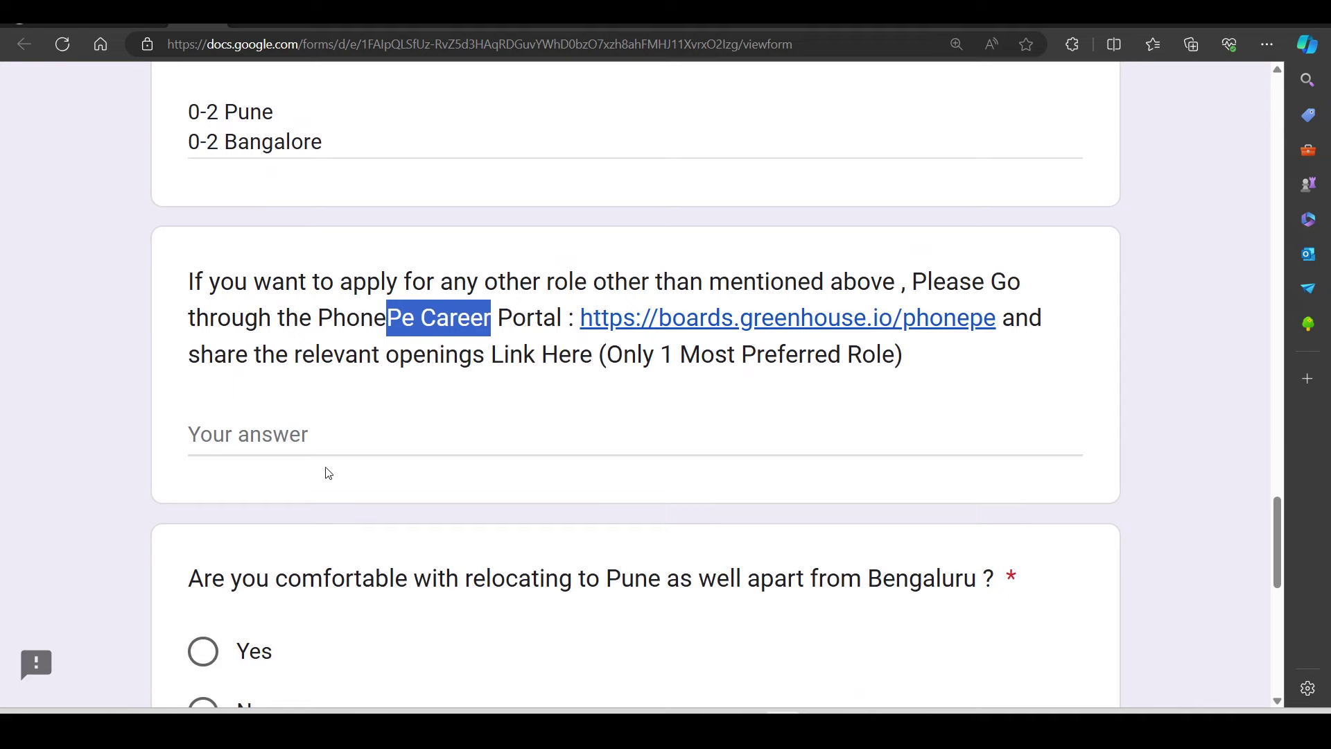
Step: Scroll the PhonePe Greenhouse board down to the Engineering Software Engineer openings
{"action": "left_click", "coordinate": [431, 384]}
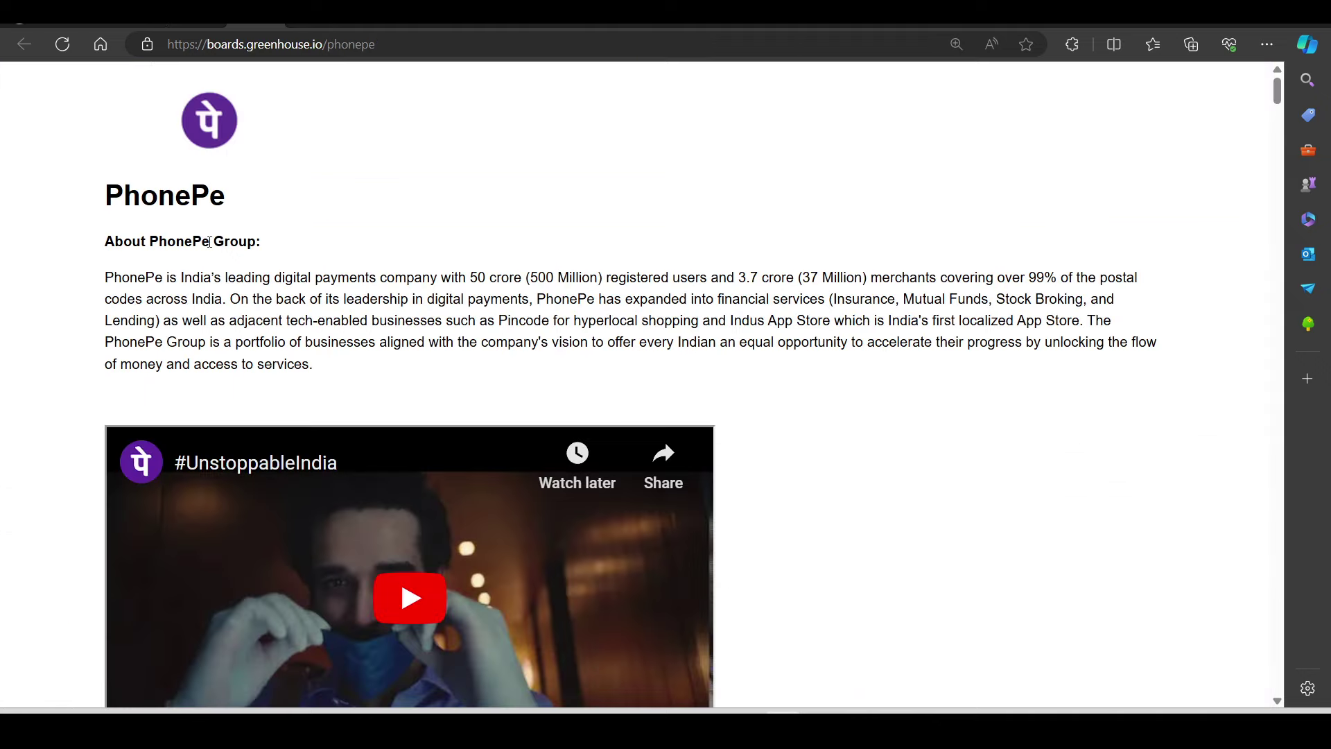
{"action": "scroll", "coordinate": [431, 363], "scroll_direction": "down", "scroll_amount": 3}
{"action": "scroll", "coordinate": [434, 363], "scroll_direction": "down", "scroll_amount": 2}
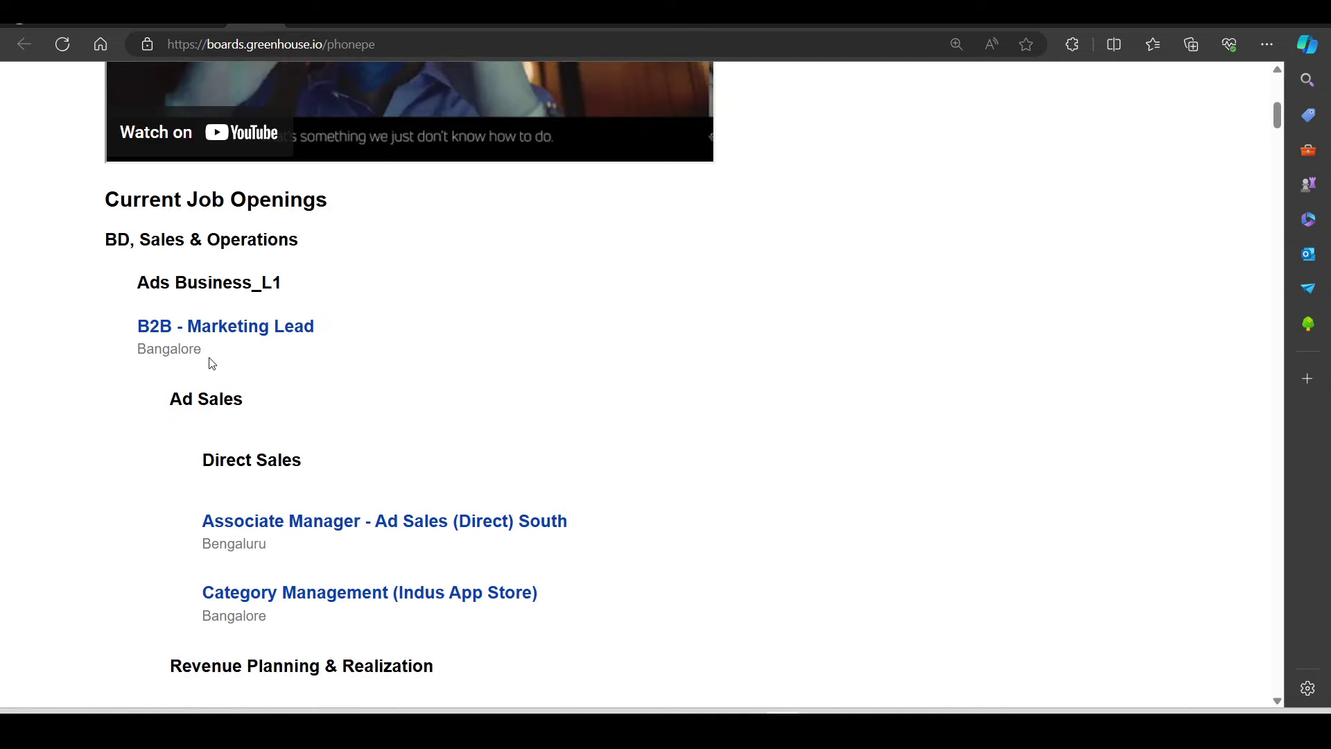
{"action": "scroll", "coordinate": [214, 294], "scroll_direction": "down", "scroll_amount": 2}
{"action": "scroll", "coordinate": [187, 259], "scroll_direction": "down", "scroll_amount": 2}
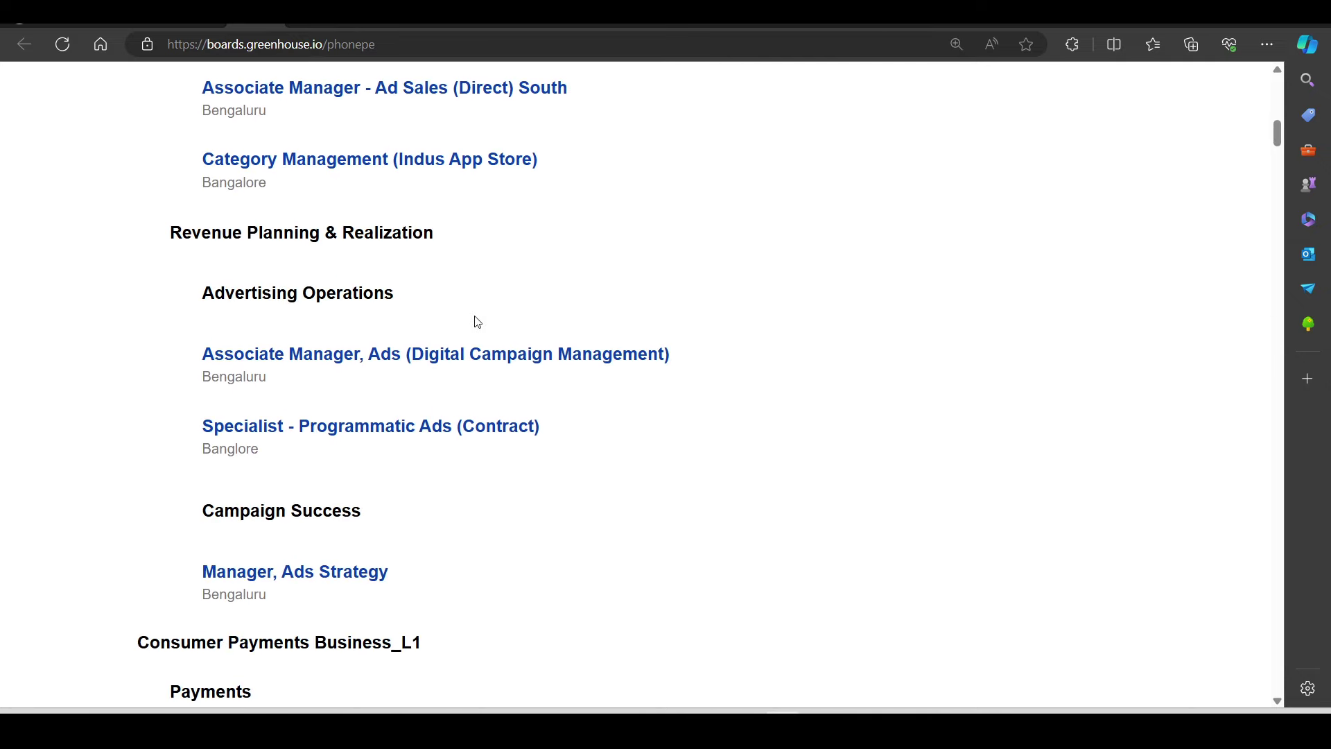
{"action": "scroll", "coordinate": [86, 321], "scroll_direction": "down", "scroll_amount": 5}
{"action": "scroll", "coordinate": [91, 270], "scroll_direction": "up", "scroll_amount": 1}
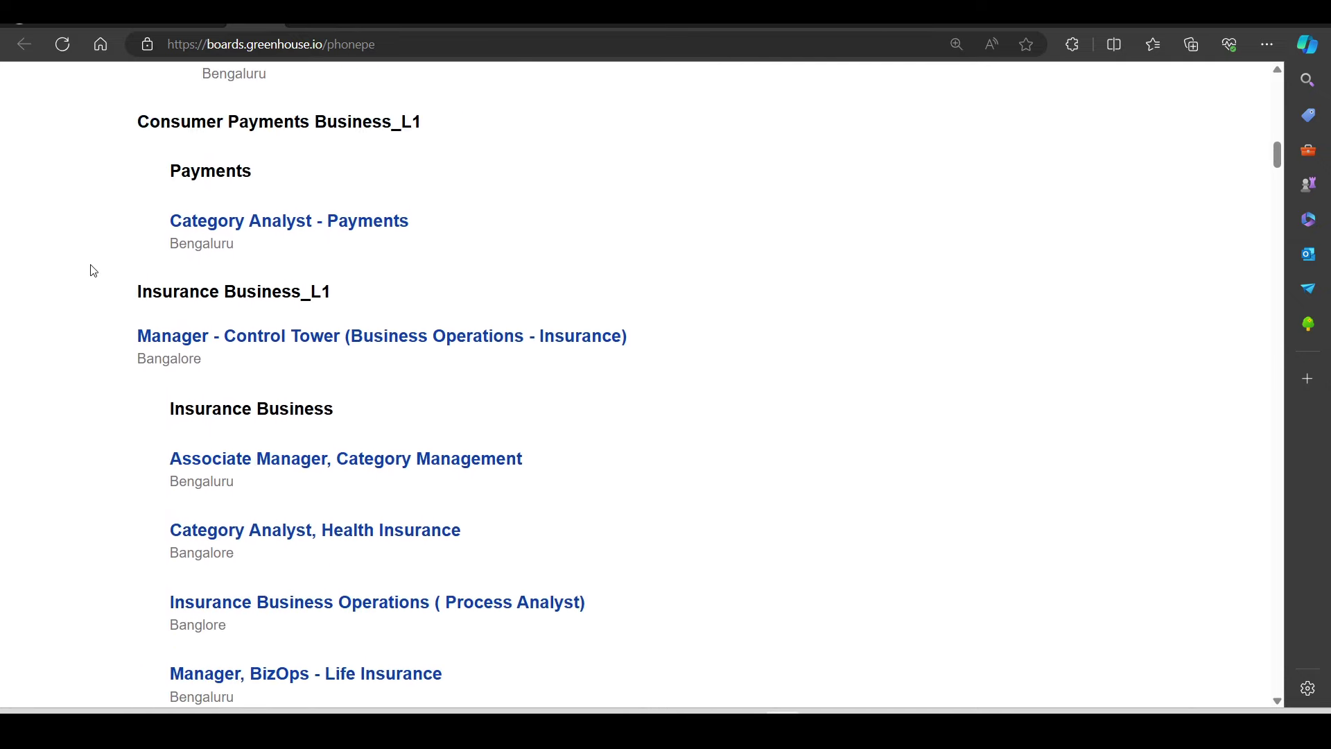
{"action": "scroll", "coordinate": [342, 235], "scroll_direction": "down", "scroll_amount": 3}
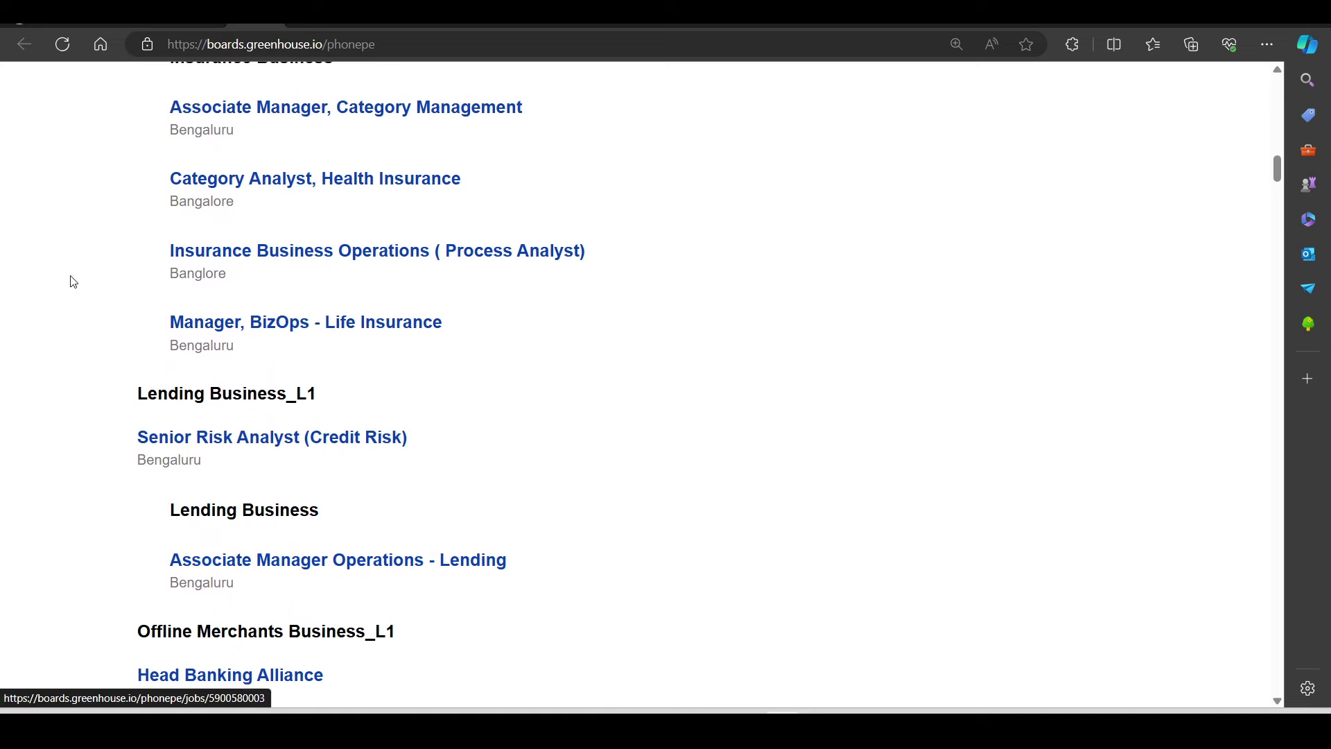
{"action": "scroll", "coordinate": [72, 282], "scroll_direction": "down", "scroll_amount": 2}
{"action": "scroll", "coordinate": [262, 282], "scroll_direction": "down", "scroll_amount": 3}
{"action": "scroll", "coordinate": [312, 330], "scroll_direction": "down", "scroll_amount": 2}
{"action": "scroll", "coordinate": [73, 323], "scroll_direction": "down", "scroll_amount": 3}
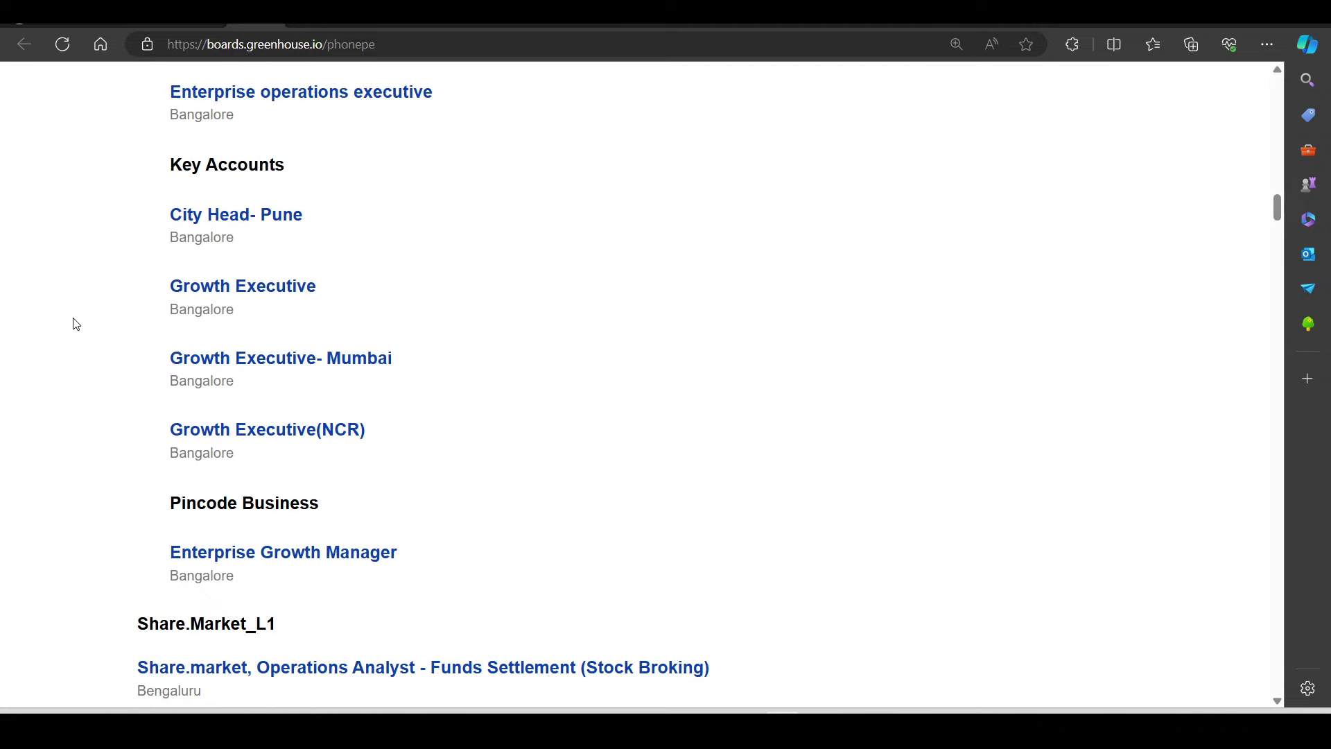
{"action": "scroll", "coordinate": [396, 315], "scroll_direction": "down", "scroll_amount": 3}
{"action": "scroll", "coordinate": [307, 364], "scroll_direction": "down", "scroll_amount": 1}
{"action": "scroll", "coordinate": [306, 364], "scroll_direction": "down", "scroll_amount": 2}
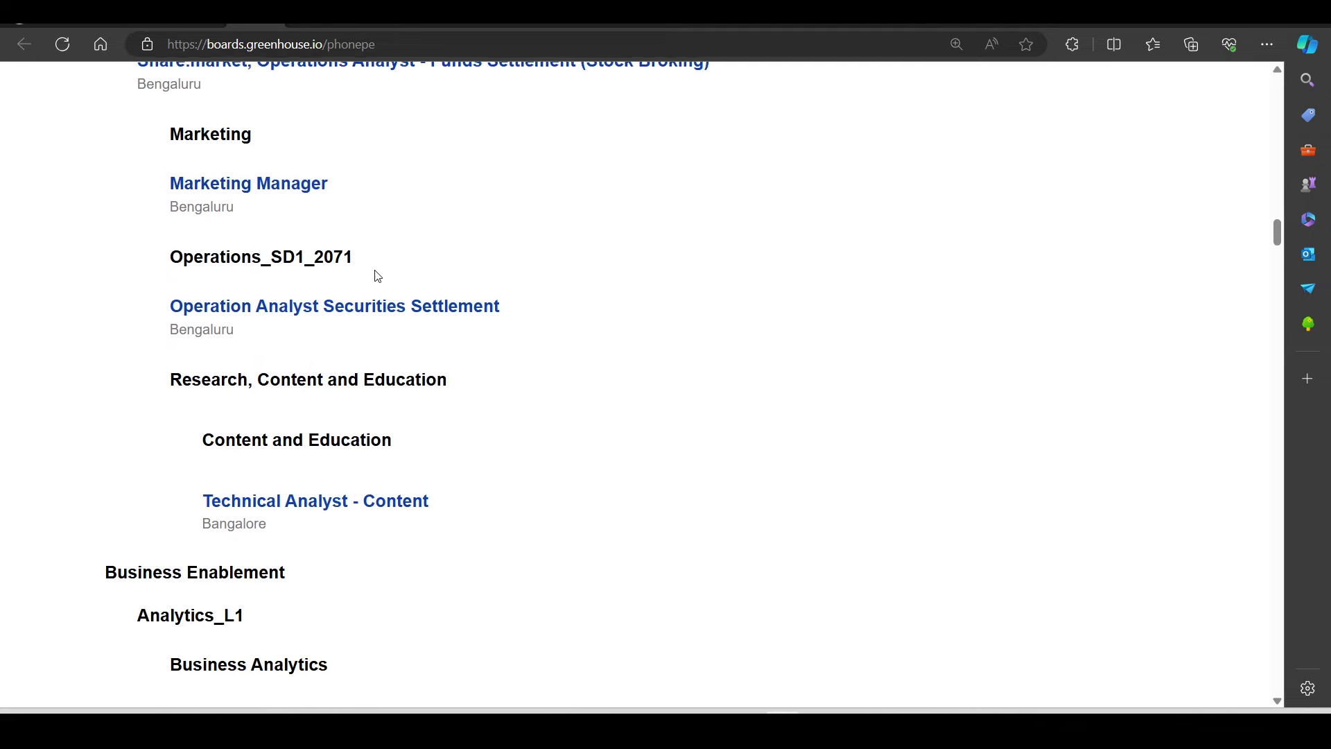
{"action": "scroll", "coordinate": [374, 274], "scroll_direction": "down", "scroll_amount": 2}
{"action": "scroll", "coordinate": [69, 312], "scroll_direction": "down", "scroll_amount": 2}
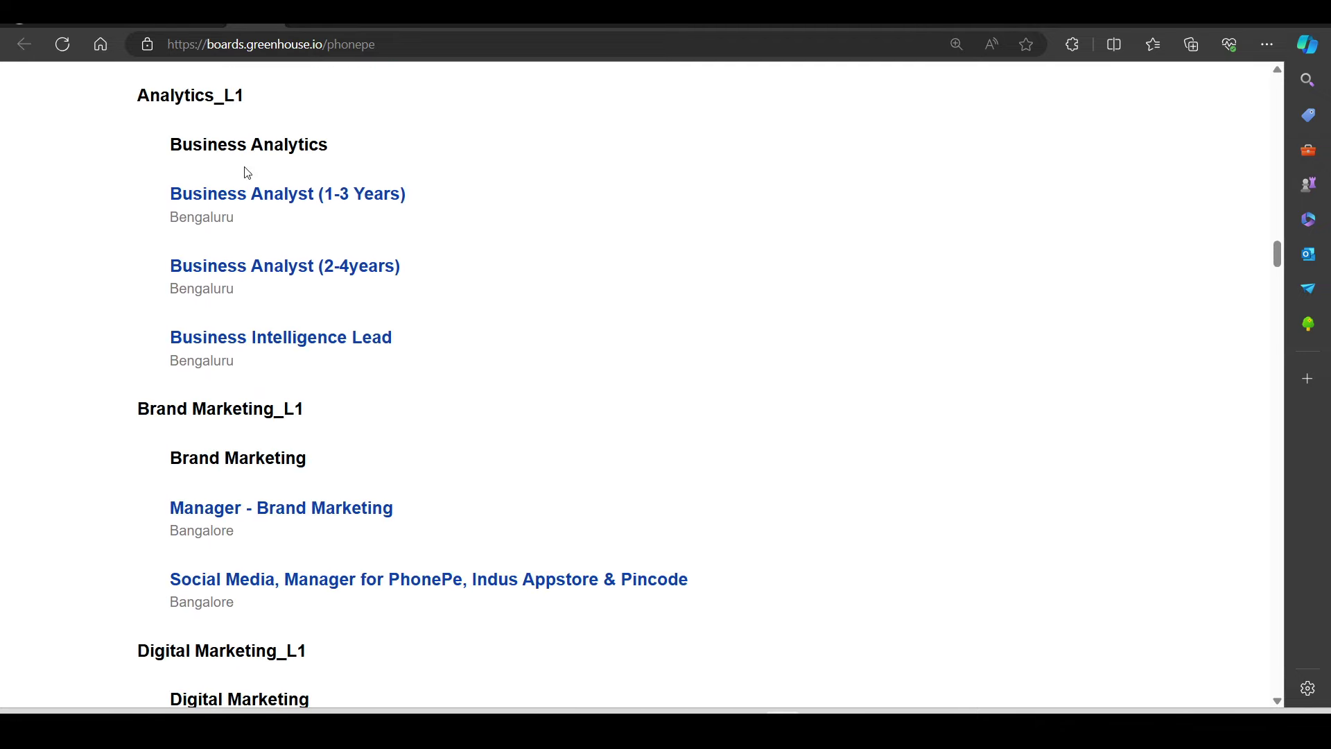
{"action": "scroll", "coordinate": [270, 202], "scroll_direction": "down", "scroll_amount": 2}
{"action": "scroll", "coordinate": [273, 321], "scroll_direction": "down", "scroll_amount": 2}
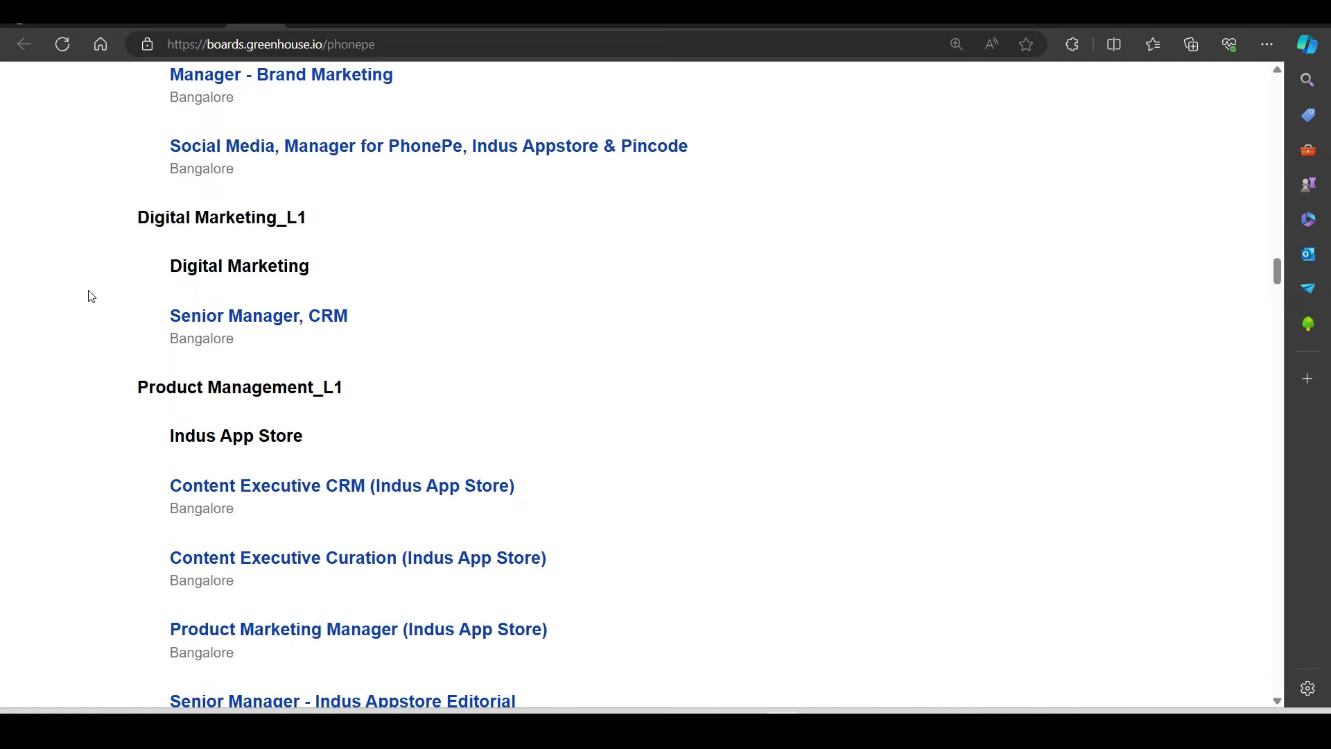
{"action": "scroll", "coordinate": [104, 312], "scroll_direction": "down", "scroll_amount": 2}
{"action": "scroll", "coordinate": [177, 163], "scroll_direction": "down", "scroll_amount": 3}
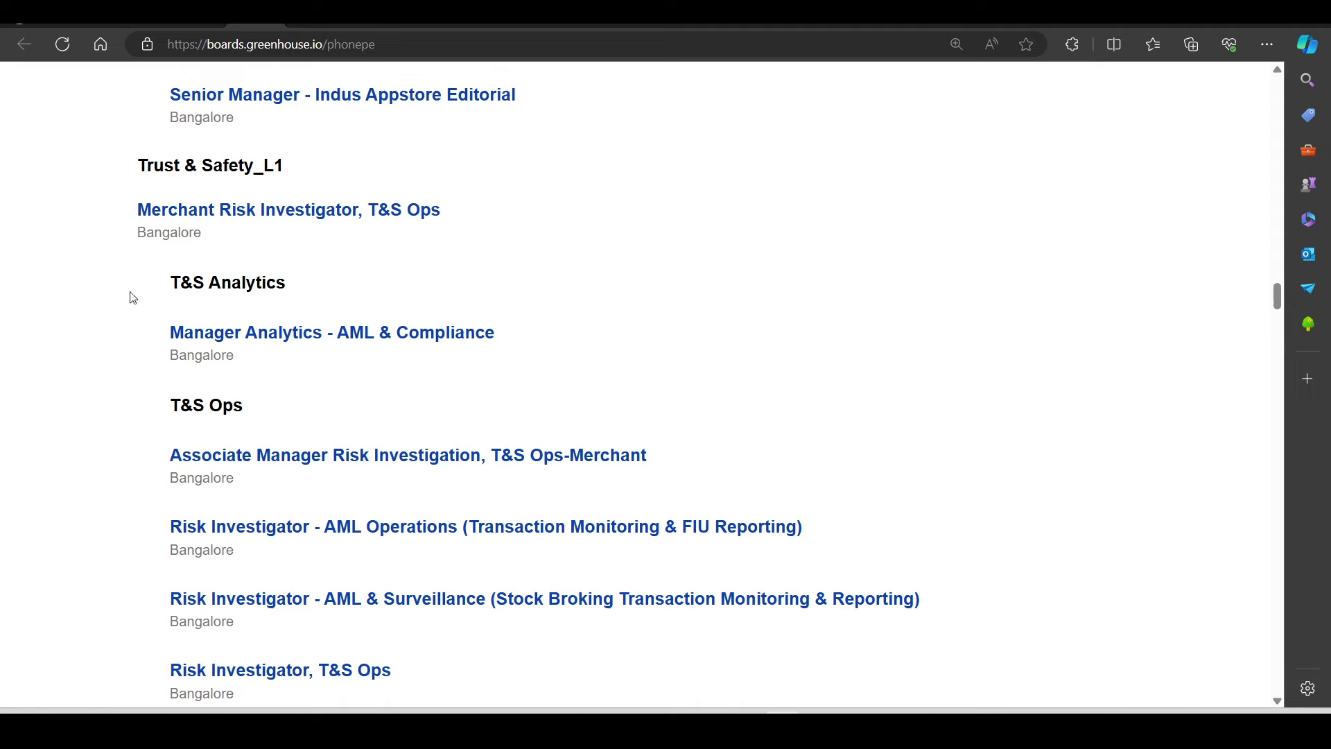
{"action": "scroll", "coordinate": [302, 651], "scroll_direction": "down", "scroll_amount": 4}
{"action": "scroll", "coordinate": [2, 333], "scroll_direction": "down", "scroll_amount": 3}
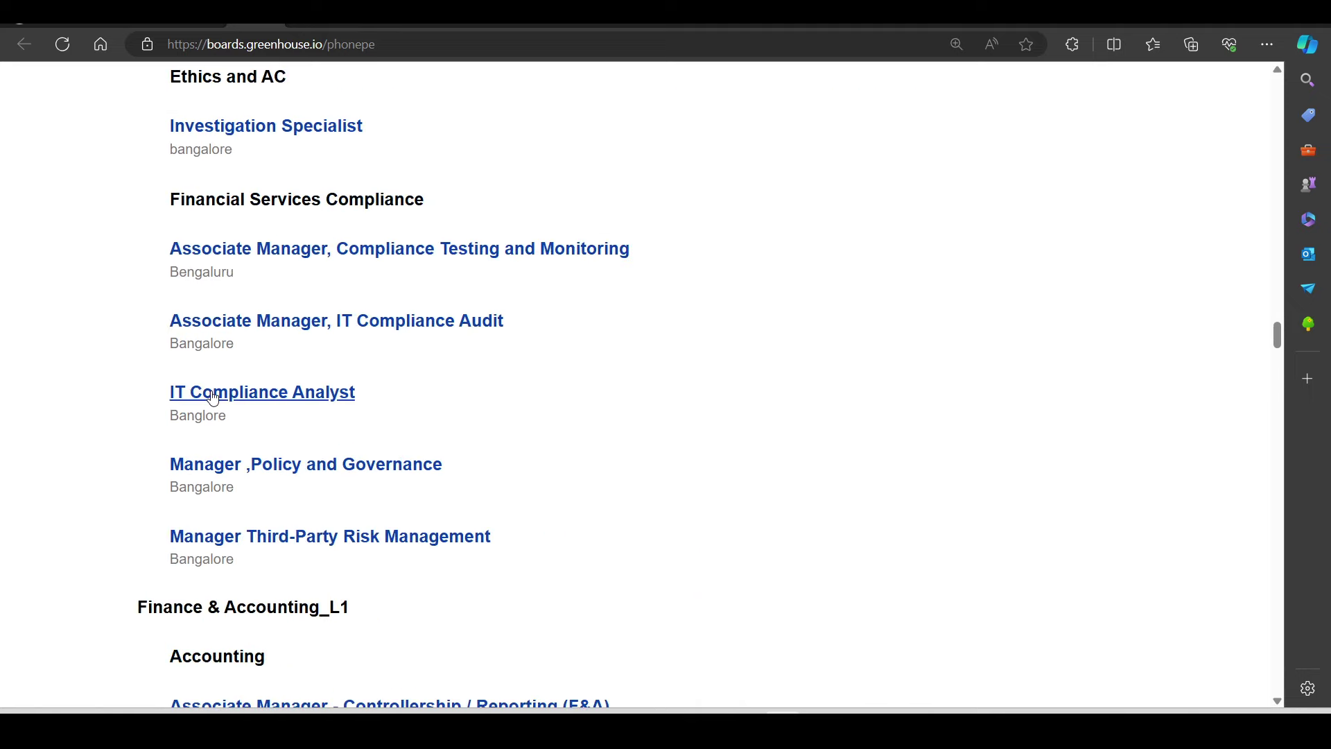
{"action": "scroll", "coordinate": [213, 395], "scroll_direction": "down", "scroll_amount": 3}
{"action": "scroll", "coordinate": [212, 395], "scroll_direction": "down", "scroll_amount": 1}
{"action": "scroll", "coordinate": [211, 396], "scroll_direction": "down", "scroll_amount": 2}
{"action": "scroll", "coordinate": [211, 395], "scroll_direction": "down", "scroll_amount": 2}
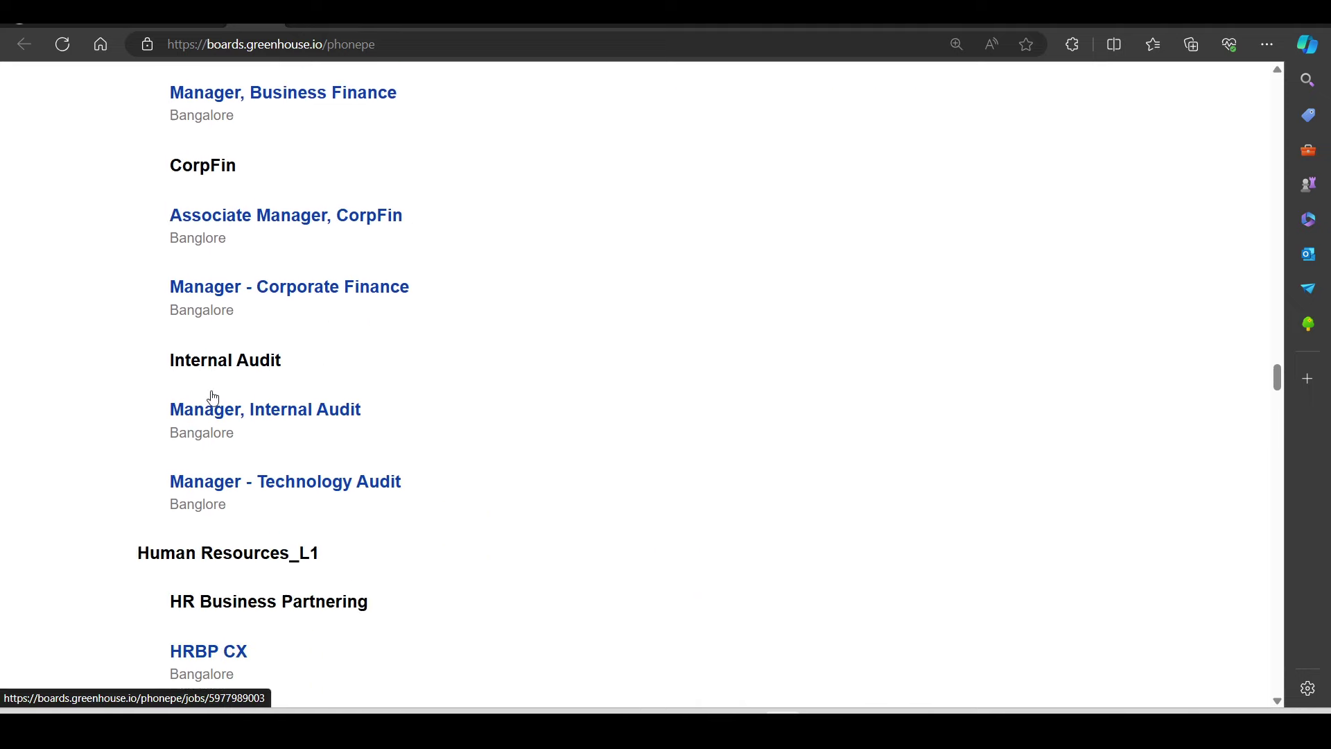
{"action": "scroll", "coordinate": [211, 396], "scroll_direction": "down", "scroll_amount": 2}
{"action": "scroll", "coordinate": [212, 396], "scroll_direction": "down", "scroll_amount": 2}
{"action": "scroll", "coordinate": [212, 397], "scroll_direction": "down", "scroll_amount": 4}
{"action": "scroll", "coordinate": [210, 396], "scroll_direction": "down", "scroll_amount": 1}
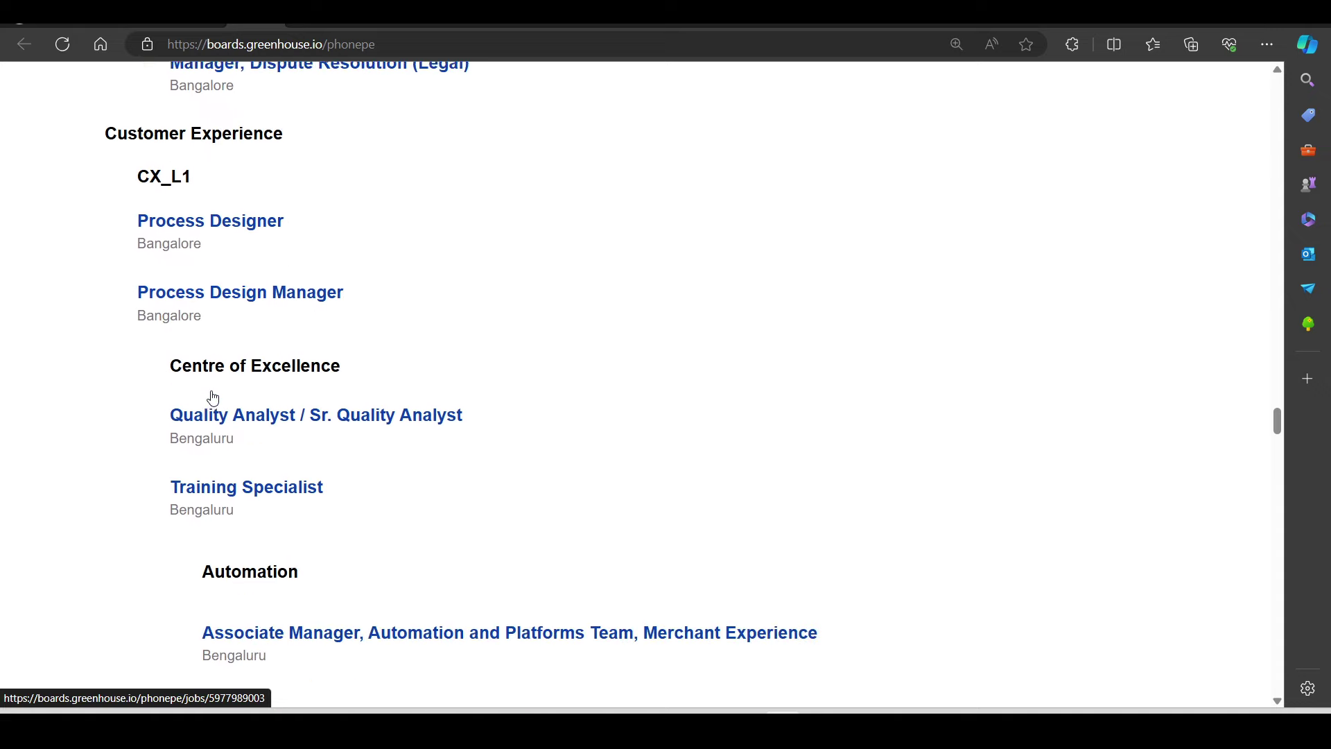
{"action": "scroll", "coordinate": [212, 397], "scroll_direction": "down", "scroll_amount": 2}
{"action": "scroll", "coordinate": [210, 393], "scroll_direction": "up", "scroll_amount": 2}
{"action": "scroll", "coordinate": [208, 390], "scroll_direction": "down", "scroll_amount": 6}
{"action": "scroll", "coordinate": [208, 388], "scroll_direction": "down", "scroll_amount": 1}
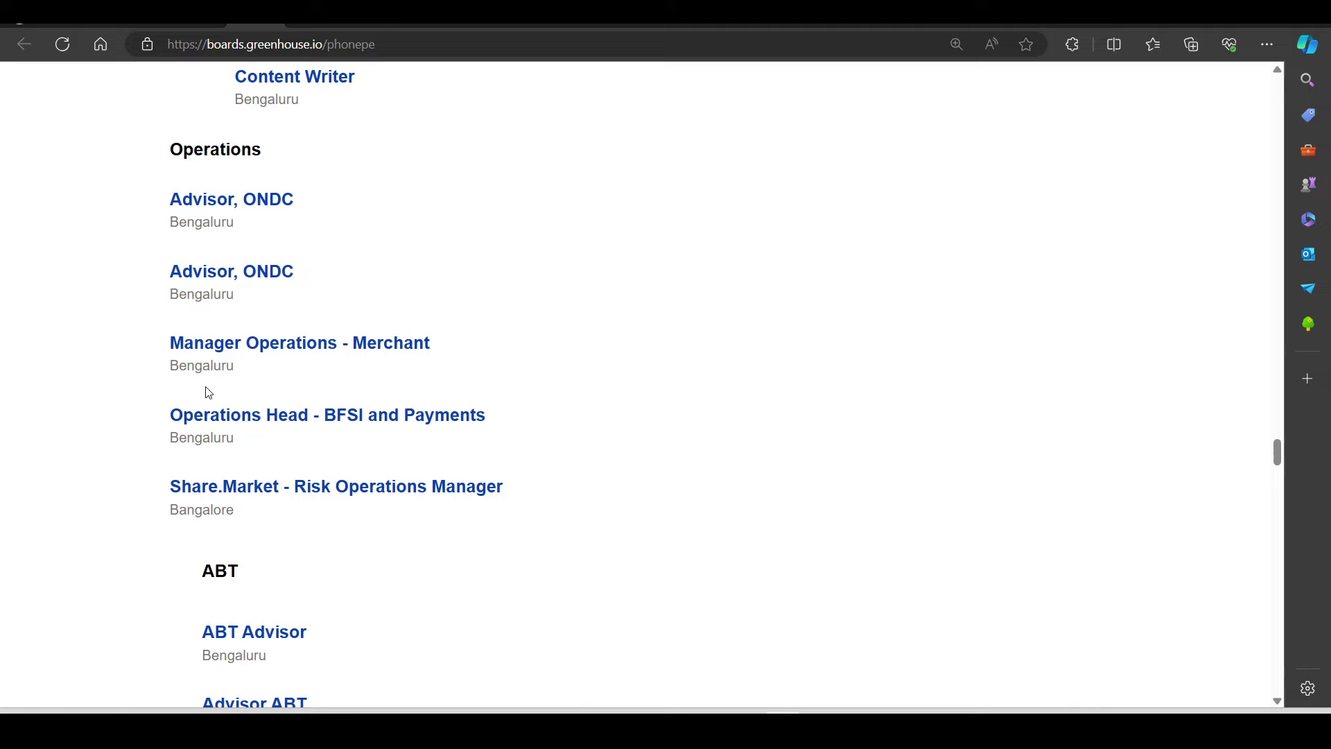
{"action": "scroll", "coordinate": [208, 389], "scroll_direction": "down", "scroll_amount": 3}
{"action": "scroll", "coordinate": [204, 390], "scroll_direction": "down", "scroll_amount": 5}
{"action": "scroll", "coordinate": [202, 389], "scroll_direction": "down", "scroll_amount": 3}
{"action": "scroll", "coordinate": [202, 389], "scroll_direction": "down", "scroll_amount": 4}
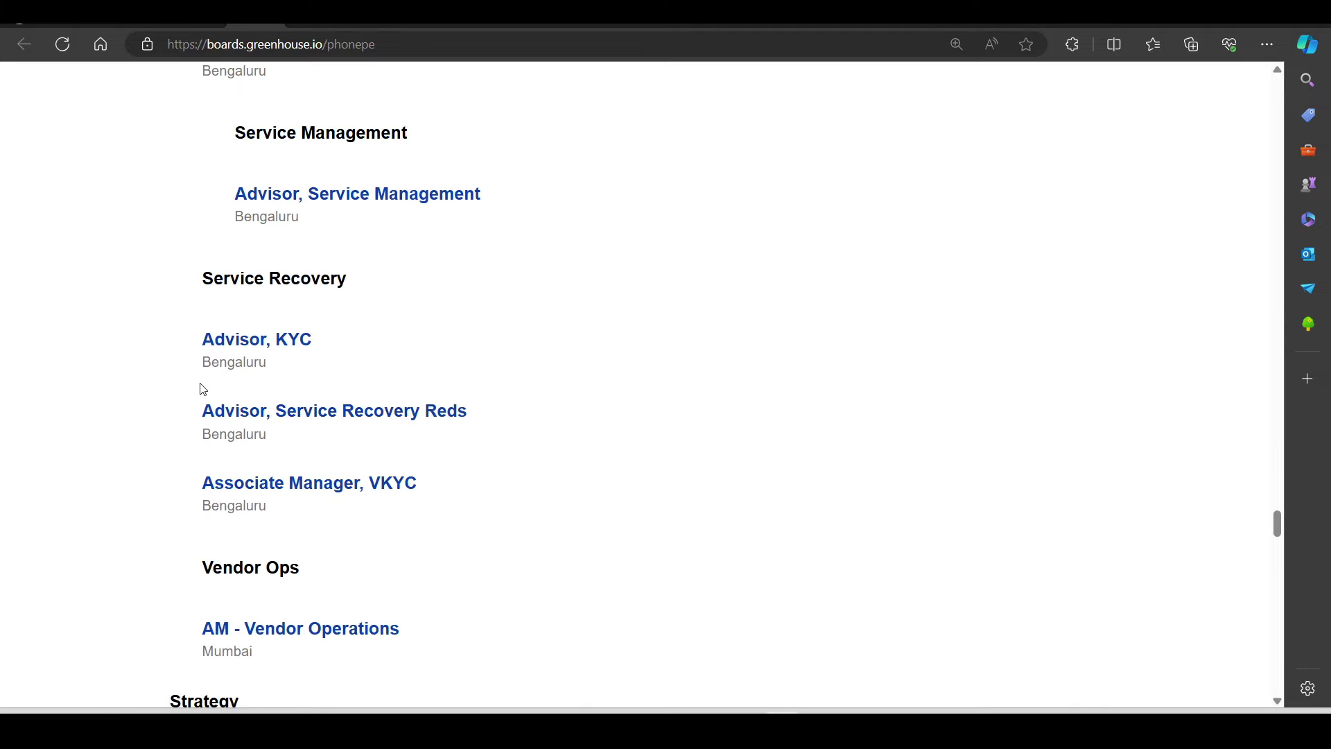
{"action": "scroll", "coordinate": [202, 389], "scroll_direction": "down", "scroll_amount": 2}
{"action": "scroll", "coordinate": [202, 390], "scroll_direction": "down", "scroll_amount": 3}
{"action": "scroll", "coordinate": [202, 389], "scroll_direction": "down", "scroll_amount": 3}
{"action": "scroll", "coordinate": [203, 388], "scroll_direction": "down", "scroll_amount": 2}
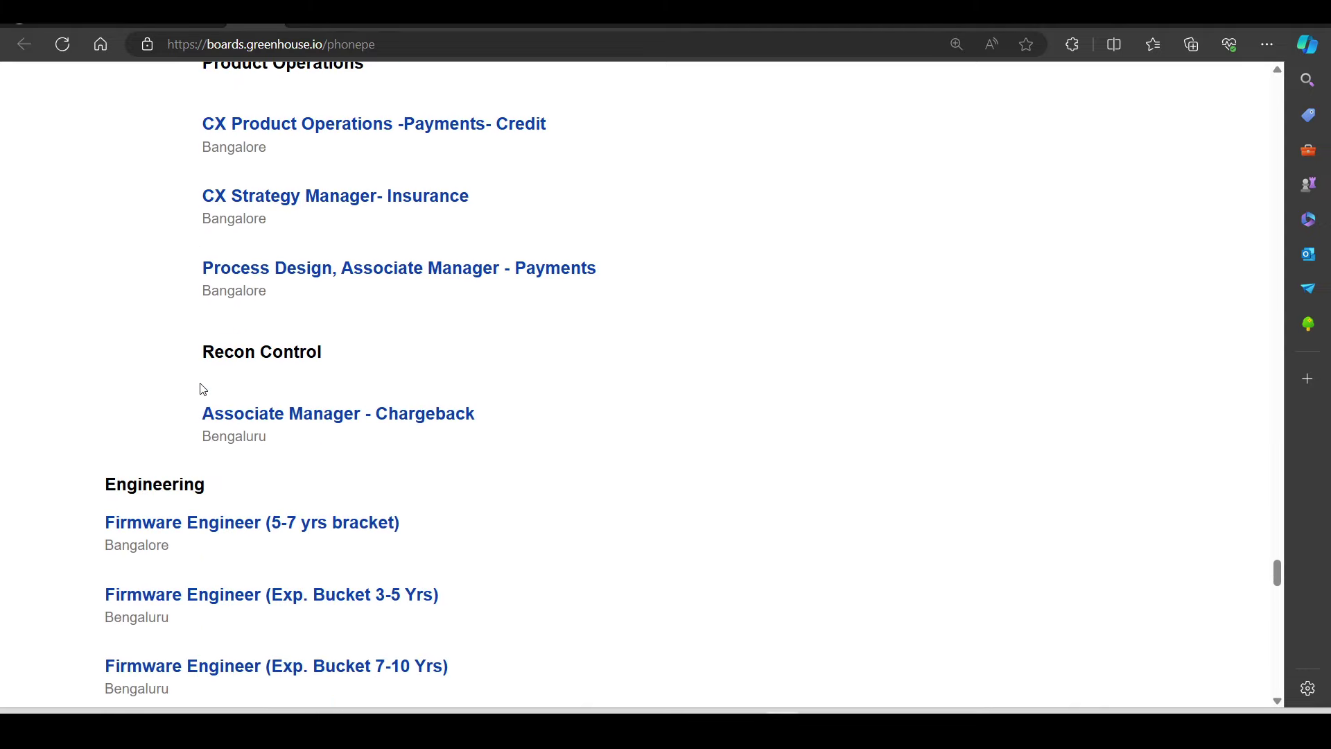
{"action": "scroll", "coordinate": [202, 389], "scroll_direction": "down", "scroll_amount": 3}
{"action": "scroll", "coordinate": [202, 390], "scroll_direction": "down", "scroll_amount": 1}
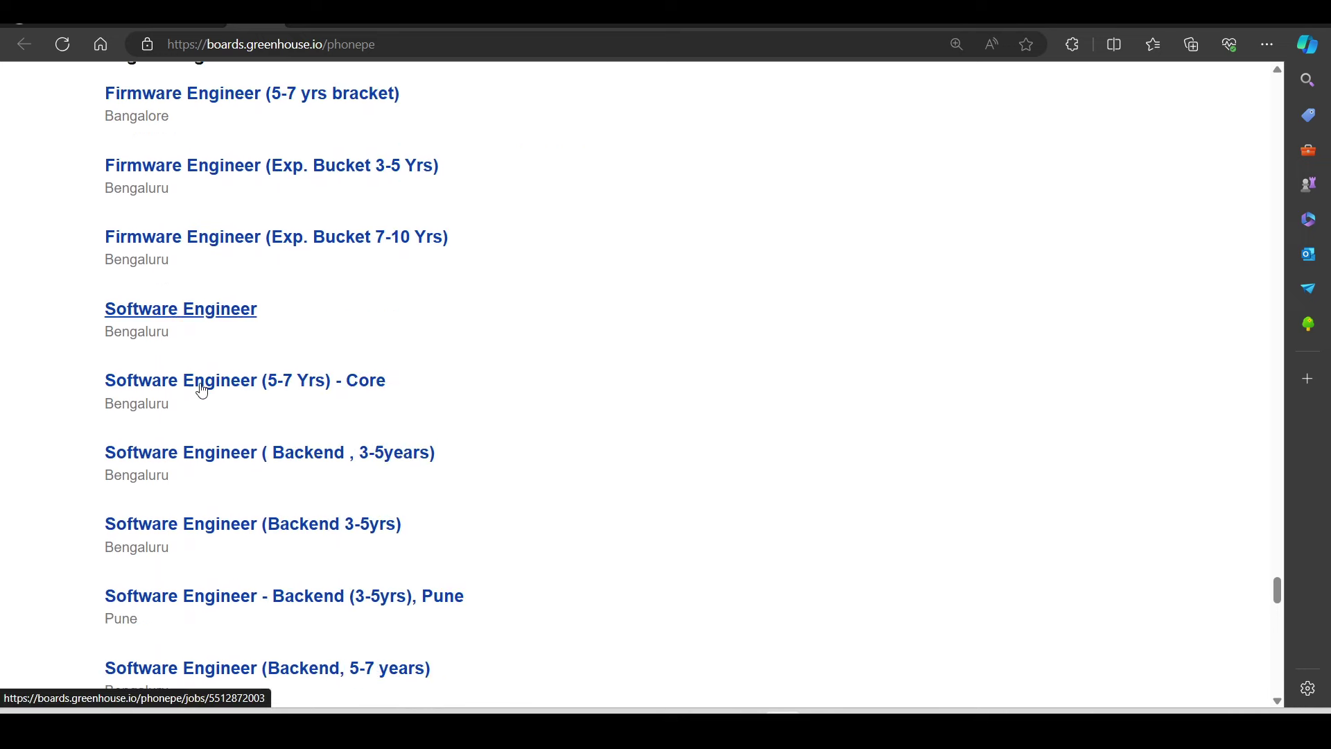
{"action": "scroll", "coordinate": [201, 390], "scroll_direction": "down", "scroll_amount": 2}
{"action": "scroll", "coordinate": [202, 389], "scroll_direction": "down", "scroll_amount": 2}
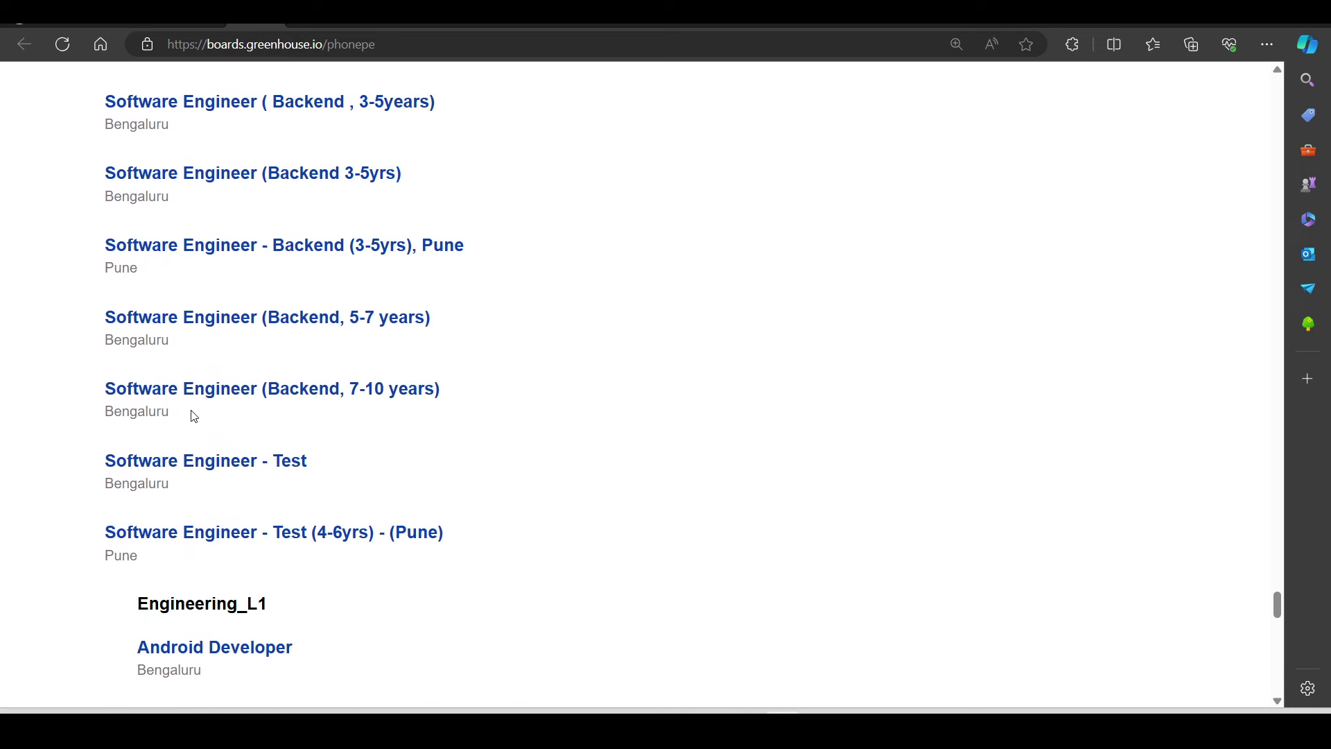
{"action": "scroll", "coordinate": [246, 375], "scroll_direction": "down", "scroll_amount": 1}
{"action": "scroll", "coordinate": [9, 410], "scroll_direction": "down", "scroll_amount": 1}
{"action": "scroll", "coordinate": [9, 410], "scroll_direction": "up", "scroll_amount": 1}
{"action": "scroll", "coordinate": [7, 413], "scroll_direction": "up", "scroll_amount": 2}
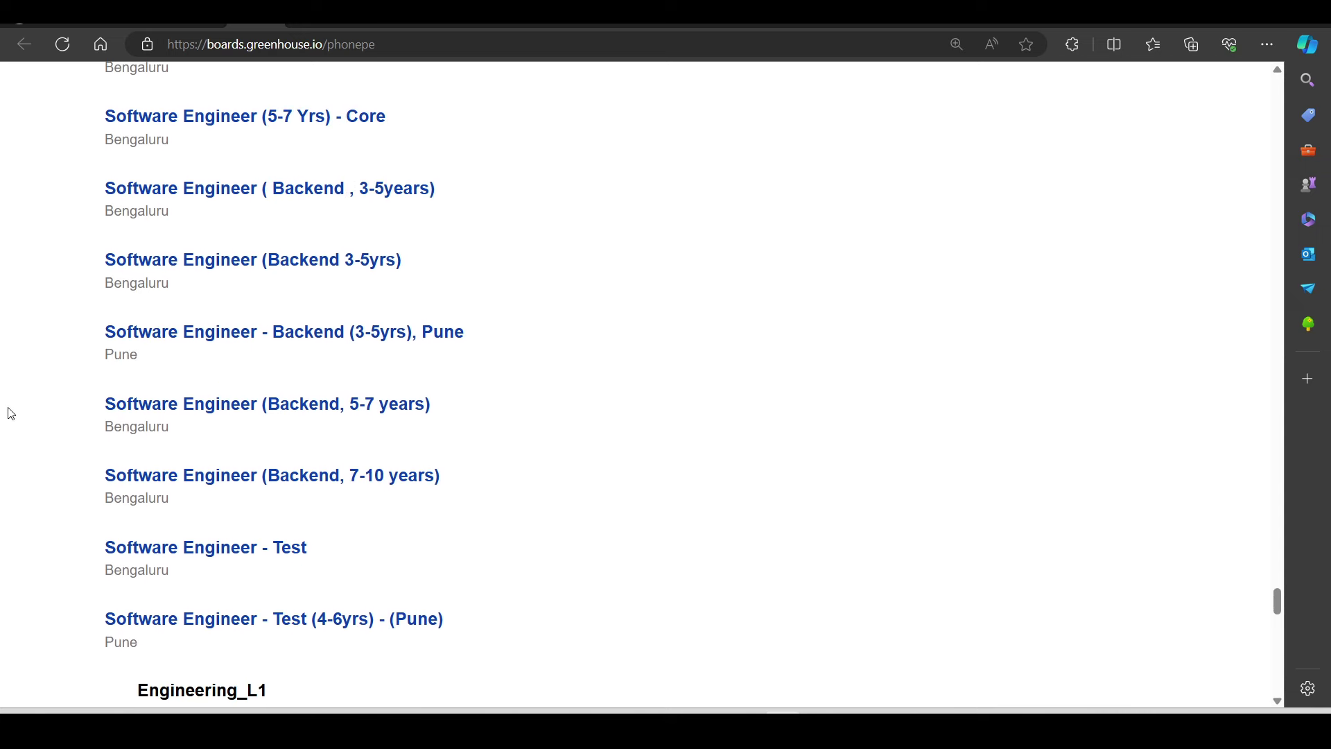
{"action": "scroll", "coordinate": [7, 414], "scroll_direction": "up", "scroll_amount": 1}
{"action": "scroll", "coordinate": [8, 413], "scroll_direction": "up", "scroll_amount": 1}
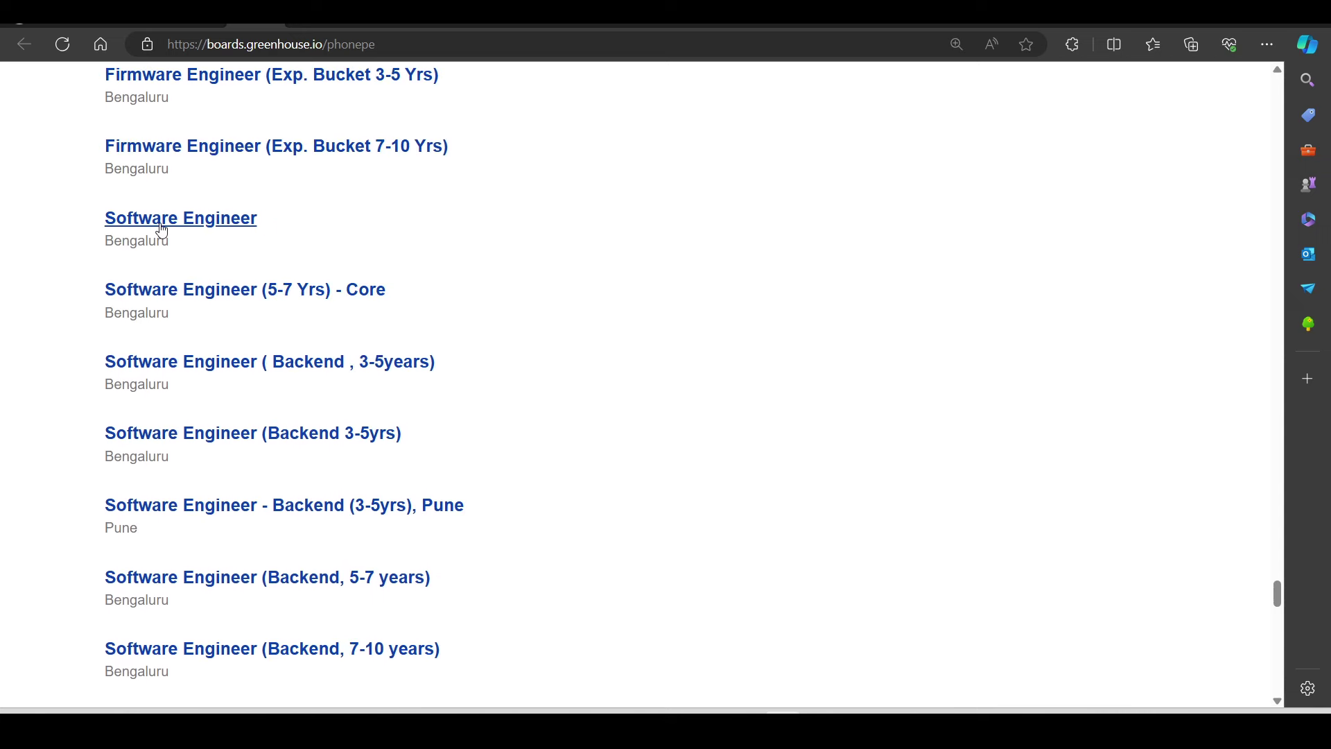
Step: Review the Bengaluru Software Engineer posting, then return to the PhonePe referral form tab
{"action": "left_click", "coordinate": [136, 222]}
{"action": "scroll", "coordinate": [21, 599], "scroll_direction": "down", "scroll_amount": 1}
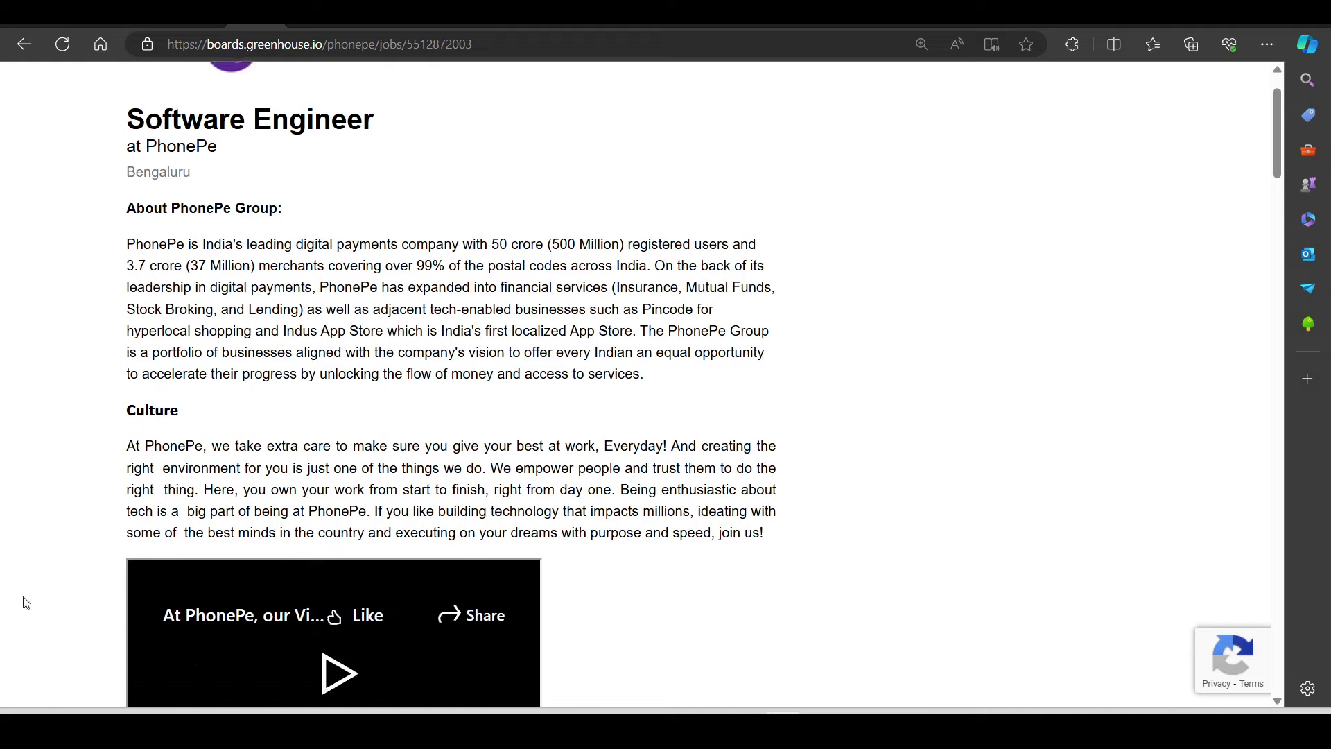
{"action": "scroll", "coordinate": [77, 434], "scroll_direction": "down", "scroll_amount": 3}
{"action": "scroll", "coordinate": [57, 333], "scroll_direction": "down", "scroll_amount": 1}
{"action": "left_click_drag", "start_coordinate": [56, 331], "coordinate": [376, 434]}
{"action": "scroll", "coordinate": [377, 434], "scroll_direction": "down", "scroll_amount": 3}
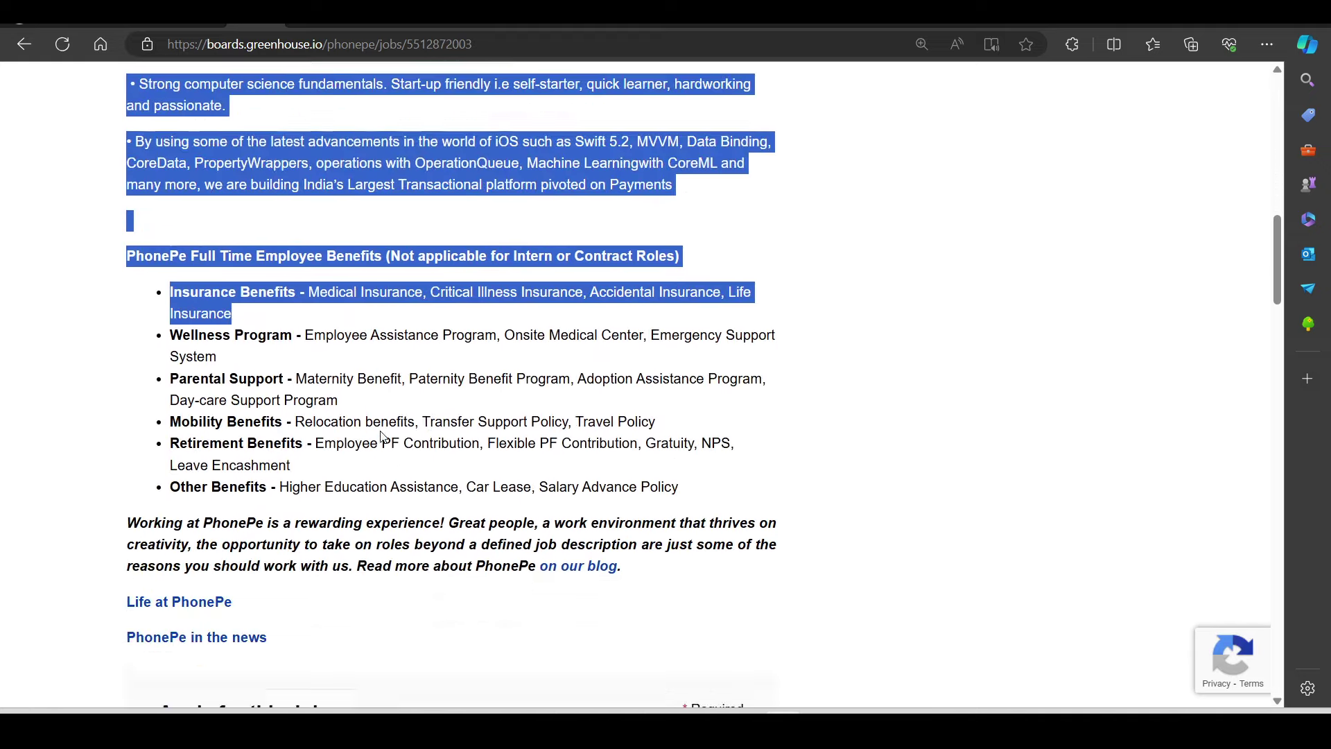
{"action": "scroll", "coordinate": [210, 386], "scroll_direction": "down", "scroll_amount": 1}
{"action": "left_click", "coordinate": [210, 386]}
{"action": "scroll", "coordinate": [210, 386], "scroll_direction": "up", "scroll_amount": 10}
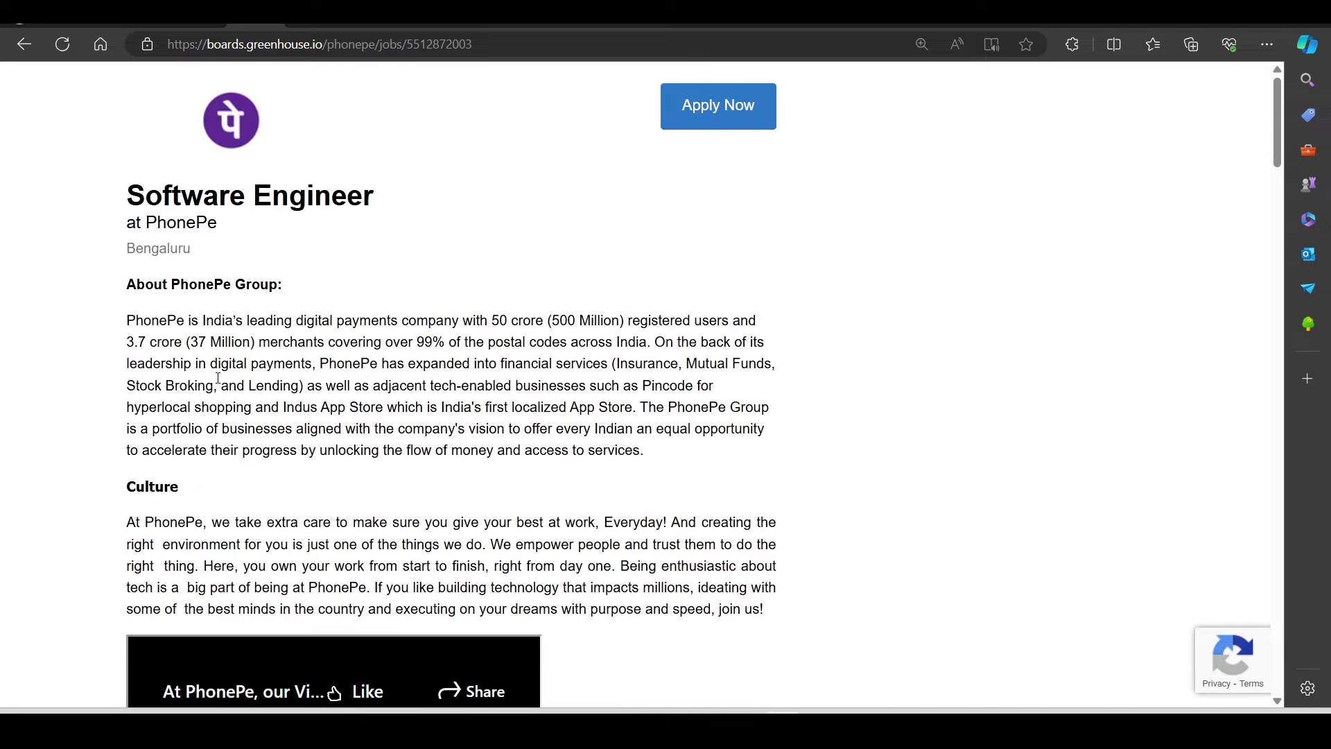
{"action": "scroll", "coordinate": [218, 379], "scroll_direction": "down", "scroll_amount": 1}
{"action": "scroll", "coordinate": [217, 378], "scroll_direction": "down", "scroll_amount": 6}
{"action": "scroll", "coordinate": [208, 370], "scroll_direction": "down", "scroll_amount": 3}
{"action": "scroll", "coordinate": [192, 352], "scroll_direction": "down", "scroll_amount": 5}
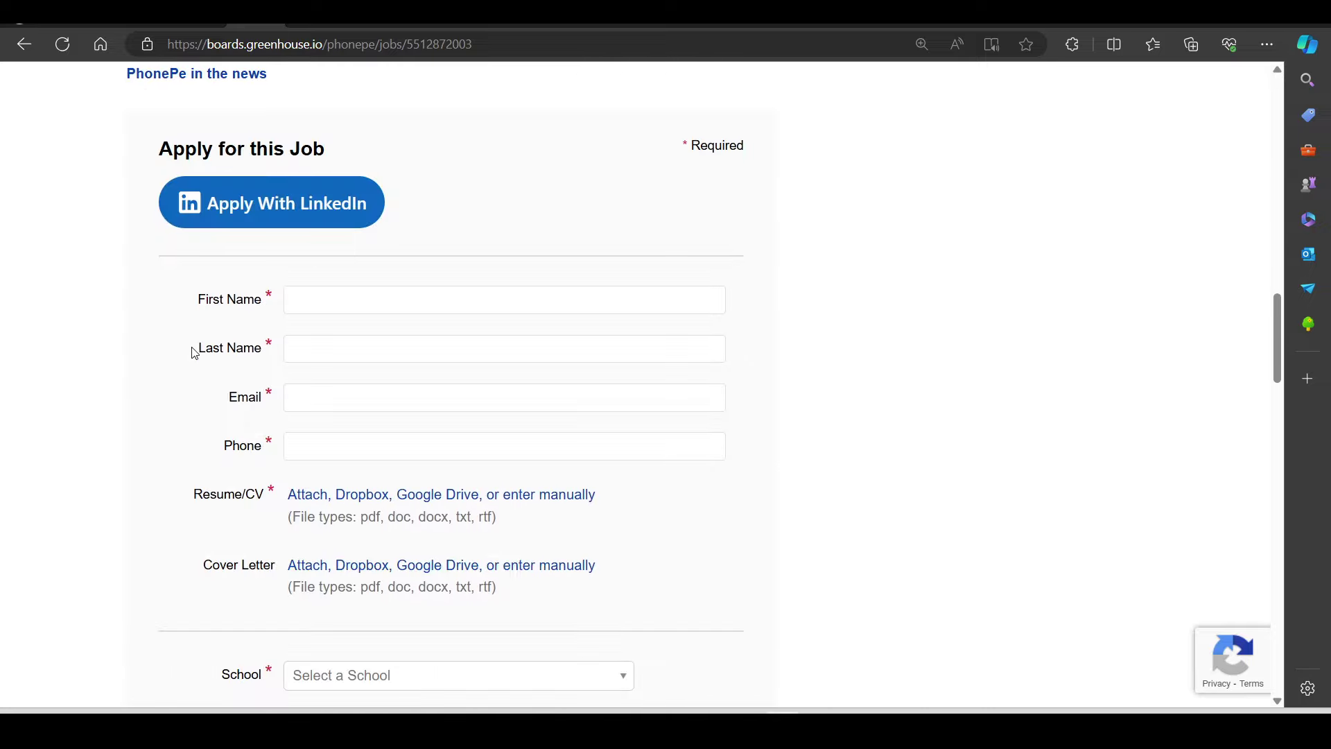
{"action": "scroll", "coordinate": [193, 351], "scroll_direction": "up", "scroll_amount": 3}
{"action": "key", "text": "ctrl+w"}
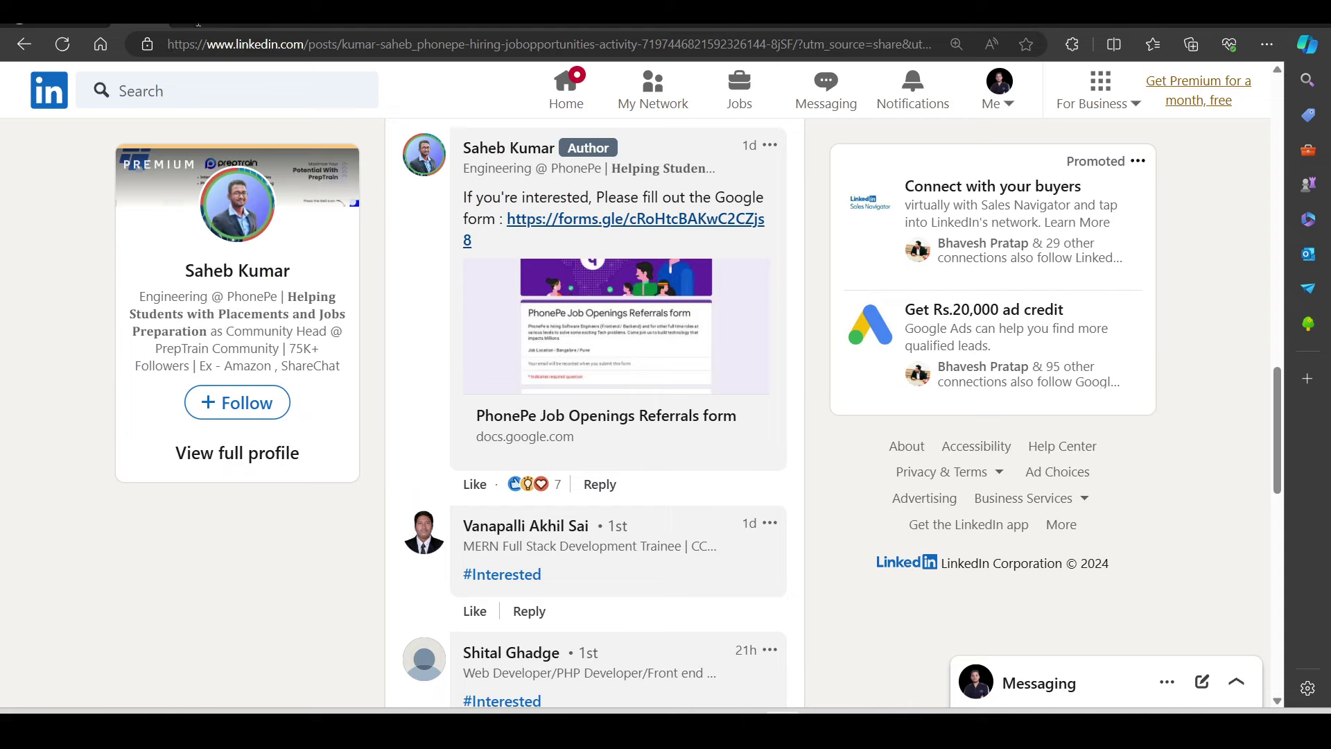
{"action": "key", "text": "ctrl+w"}
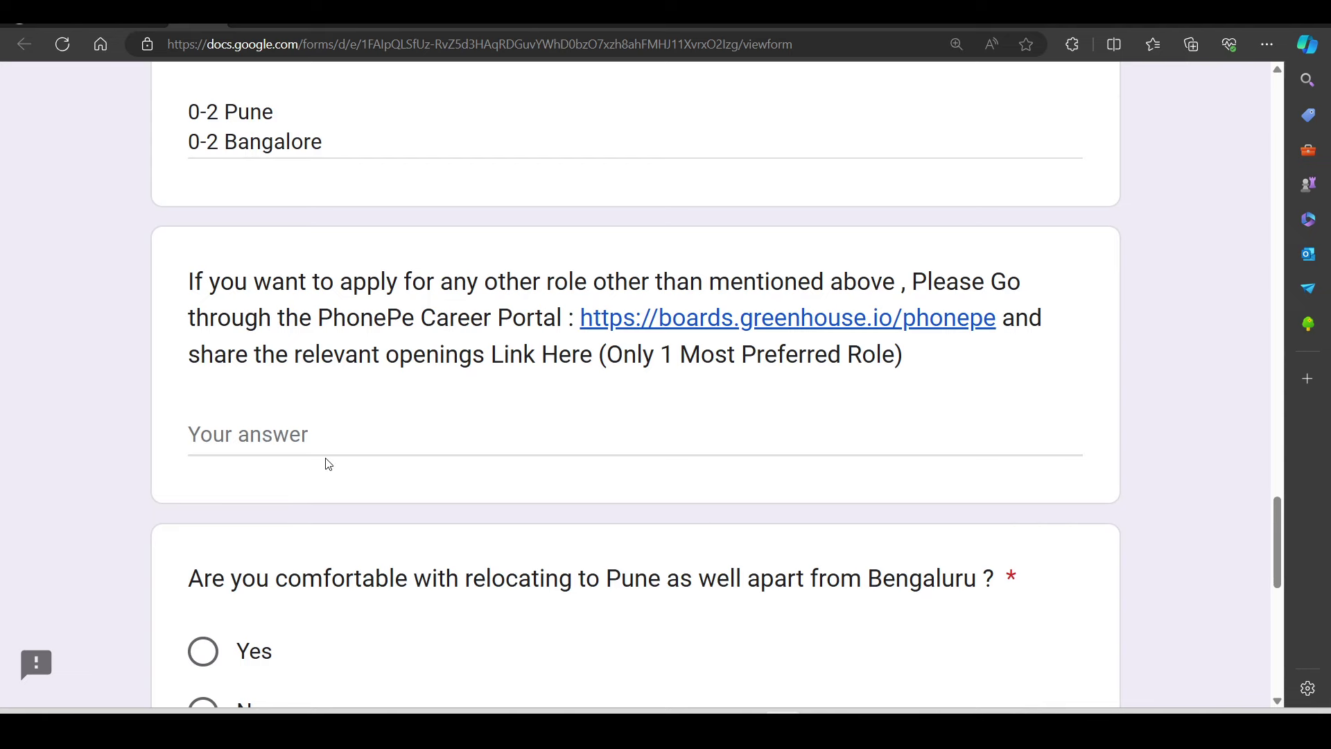
Step: Check the other-role link question against the job posting tab, then review the rest of the form
{"action": "left_click", "coordinate": [323, 437]}
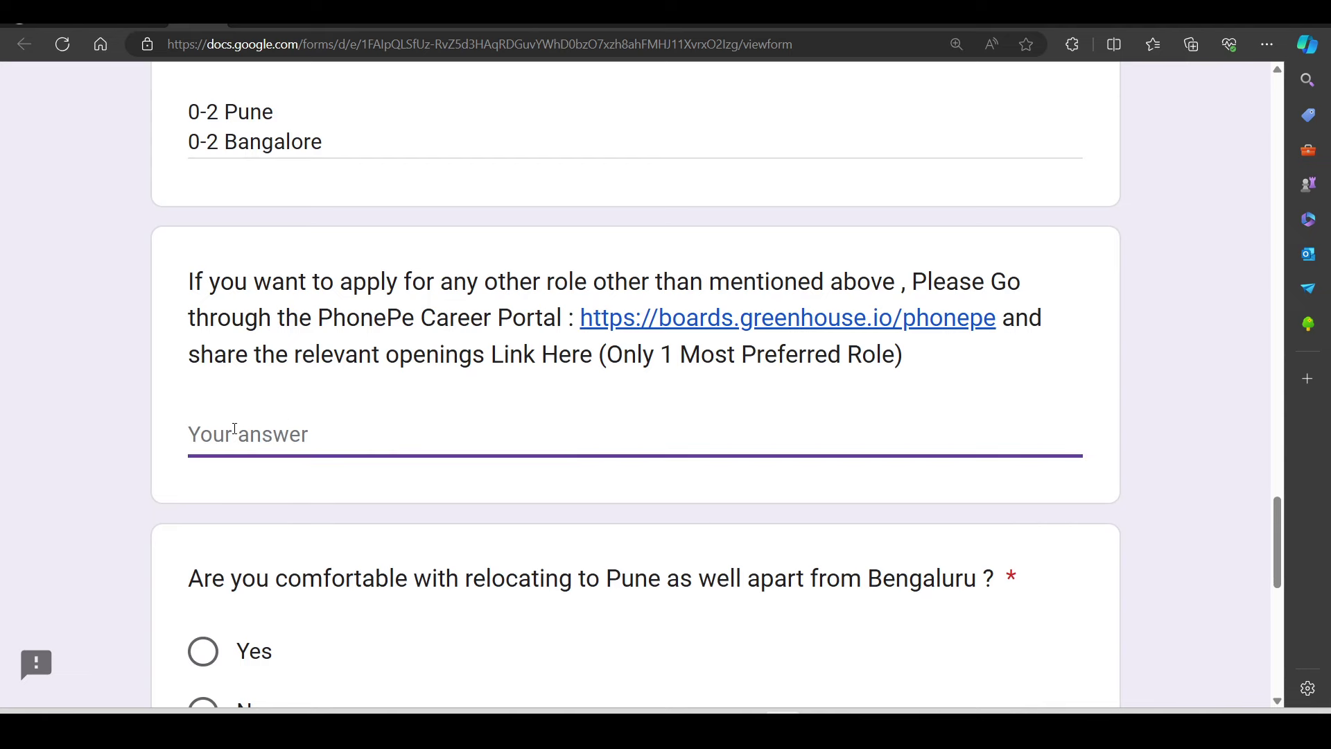
{"action": "key", "text": "ctrl+Tab"}
{"action": "scroll", "coordinate": [321, 206], "scroll_direction": "up", "scroll_amount": 5}
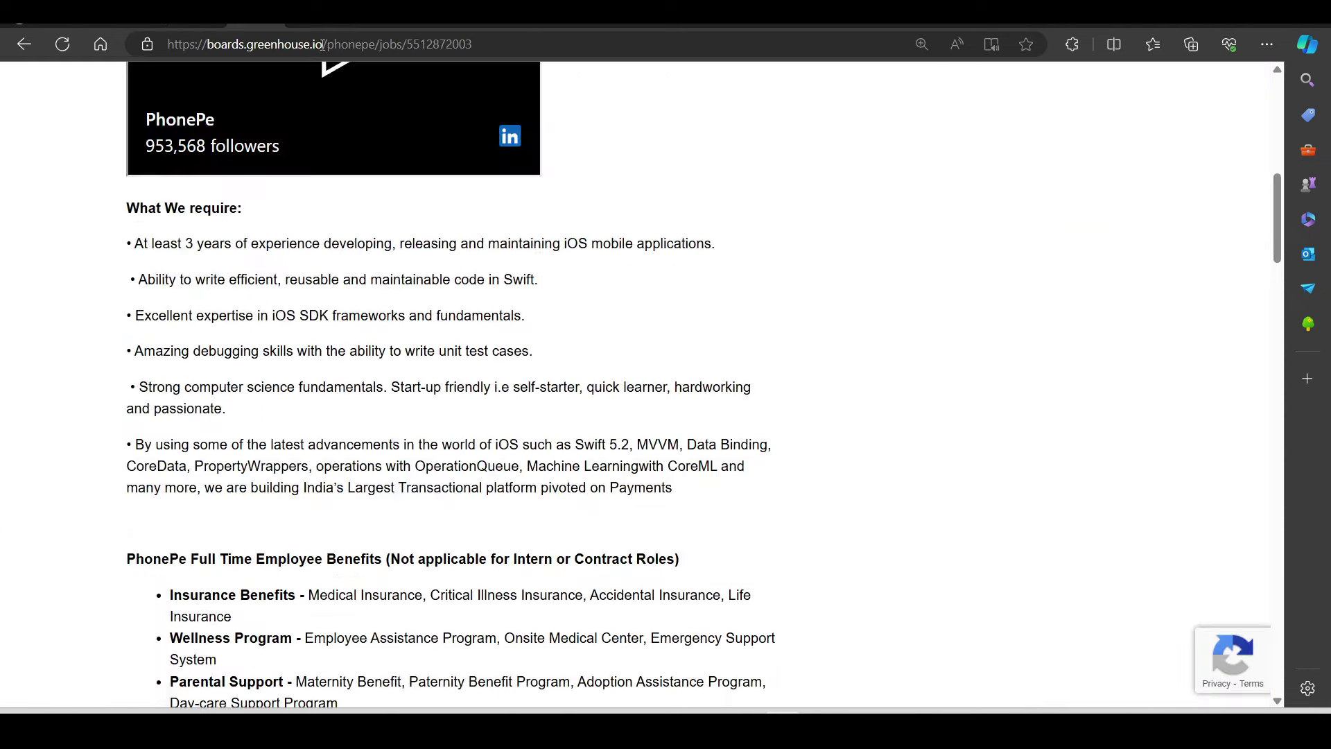
{"action": "key", "text": "ctrl+Tab"}
{"action": "key", "text": "ctrl+Tab"}
{"action": "key", "text": "ctrl+Tab"}
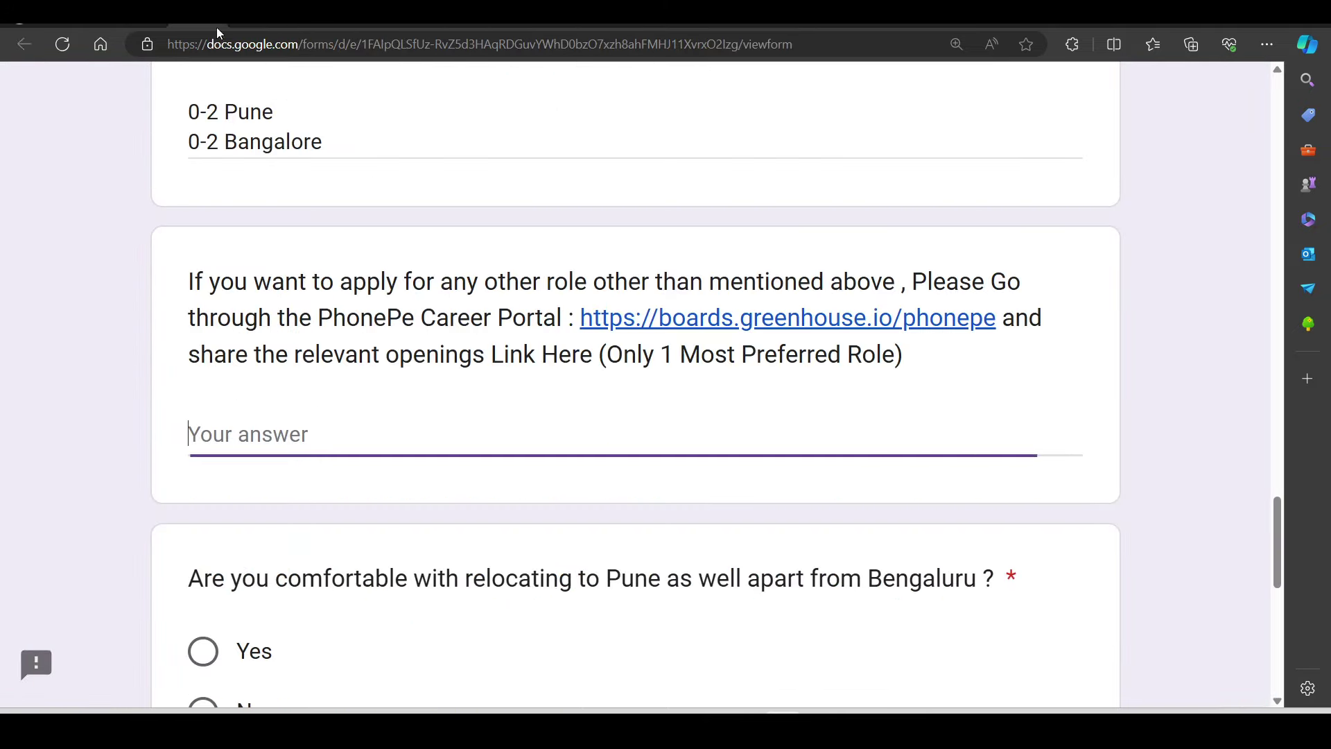
{"action": "scroll", "coordinate": [277, 268], "scroll_direction": "down", "scroll_amount": 2}
{"action": "scroll", "coordinate": [312, 301], "scroll_direction": "down", "scroll_amount": 1}
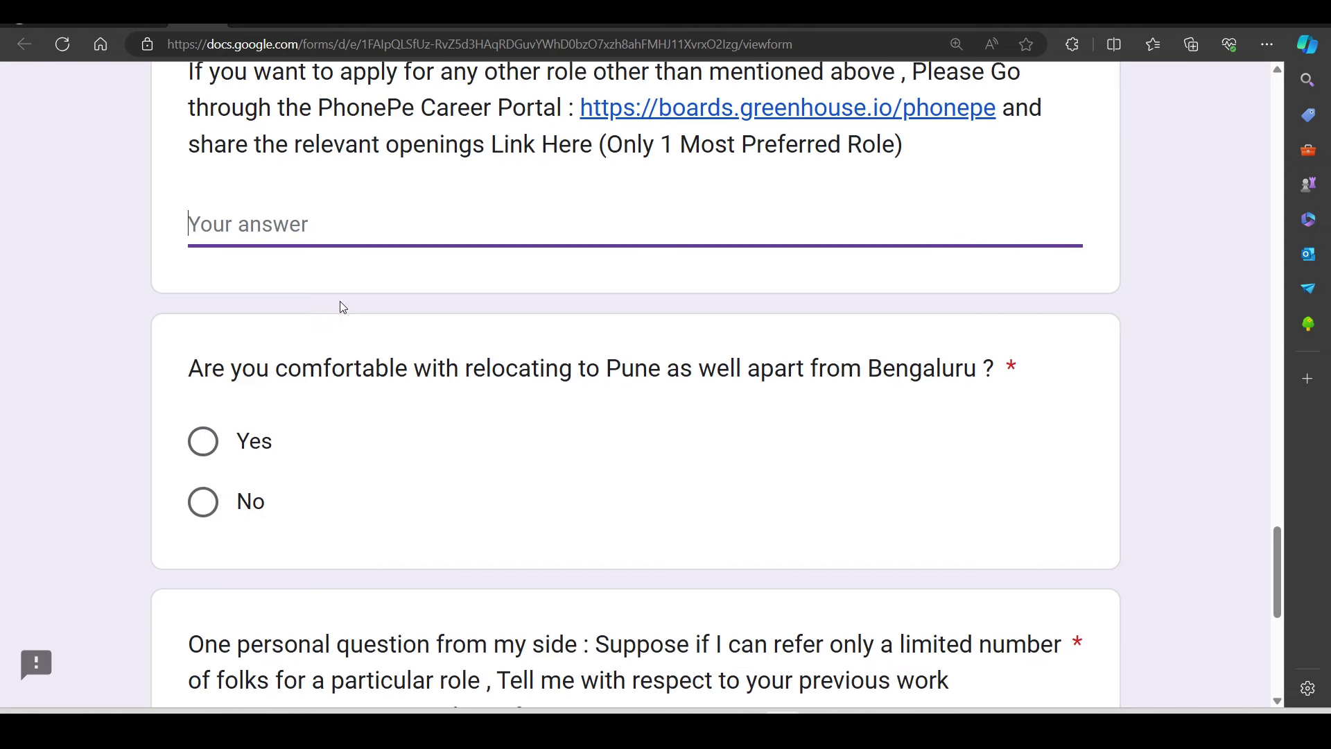
{"action": "left_click_drag", "start_coordinate": [167, 306], "coordinate": [807, 283]}
{"action": "scroll", "coordinate": [300, 379], "scroll_direction": "down", "scroll_amount": 3}
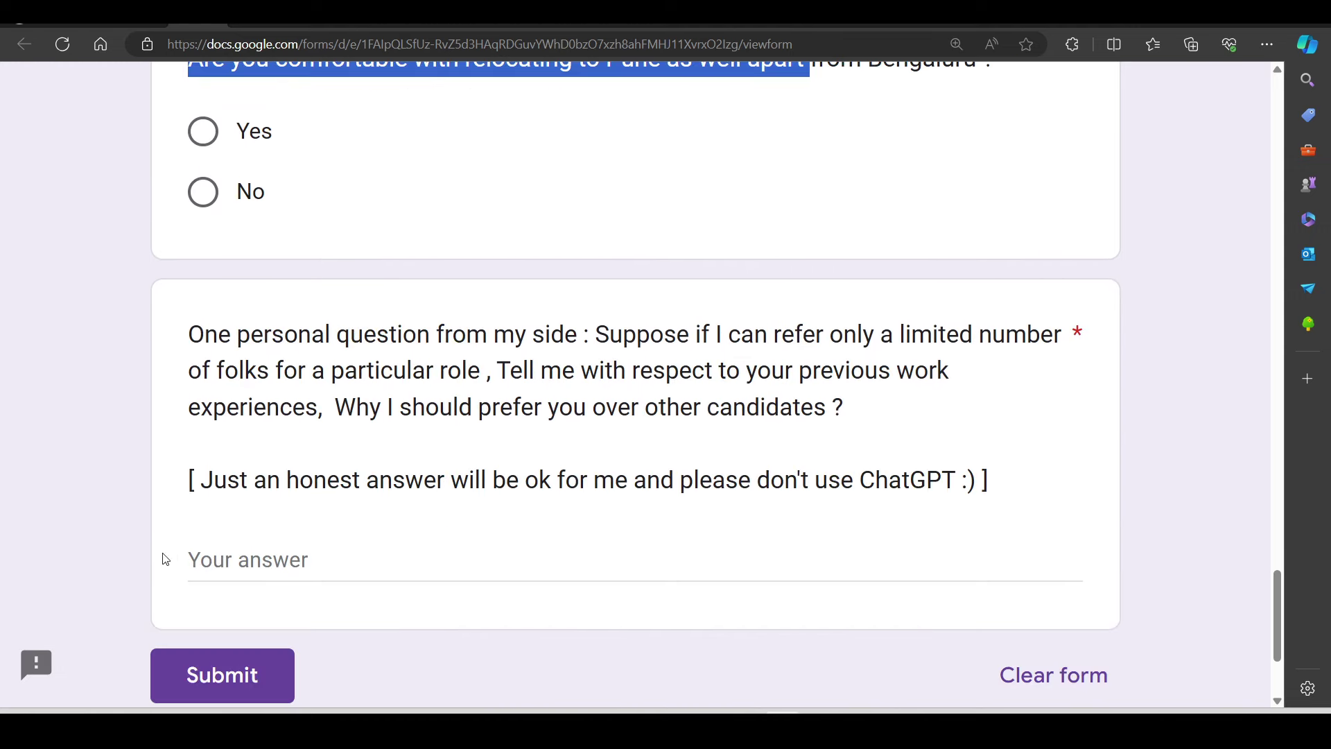
{"action": "scroll", "coordinate": [313, 520], "scroll_direction": "up", "scroll_amount": 5}
{"action": "scroll", "coordinate": [380, 446], "scroll_direction": "up", "scroll_amount": 5}
{"action": "scroll", "coordinate": [381, 439], "scroll_direction": "up", "scroll_amount": 5}
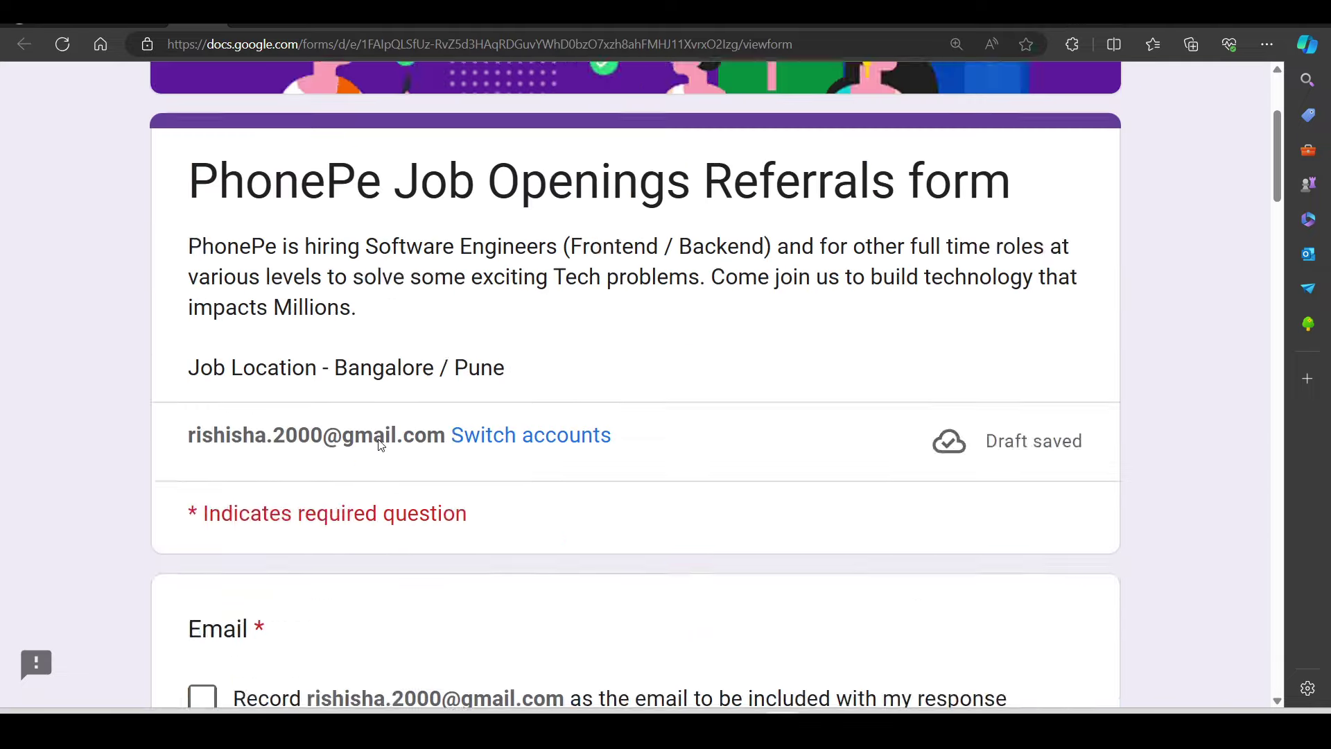
{"action": "scroll", "coordinate": [404, 451], "scroll_direction": "up", "scroll_amount": 3}
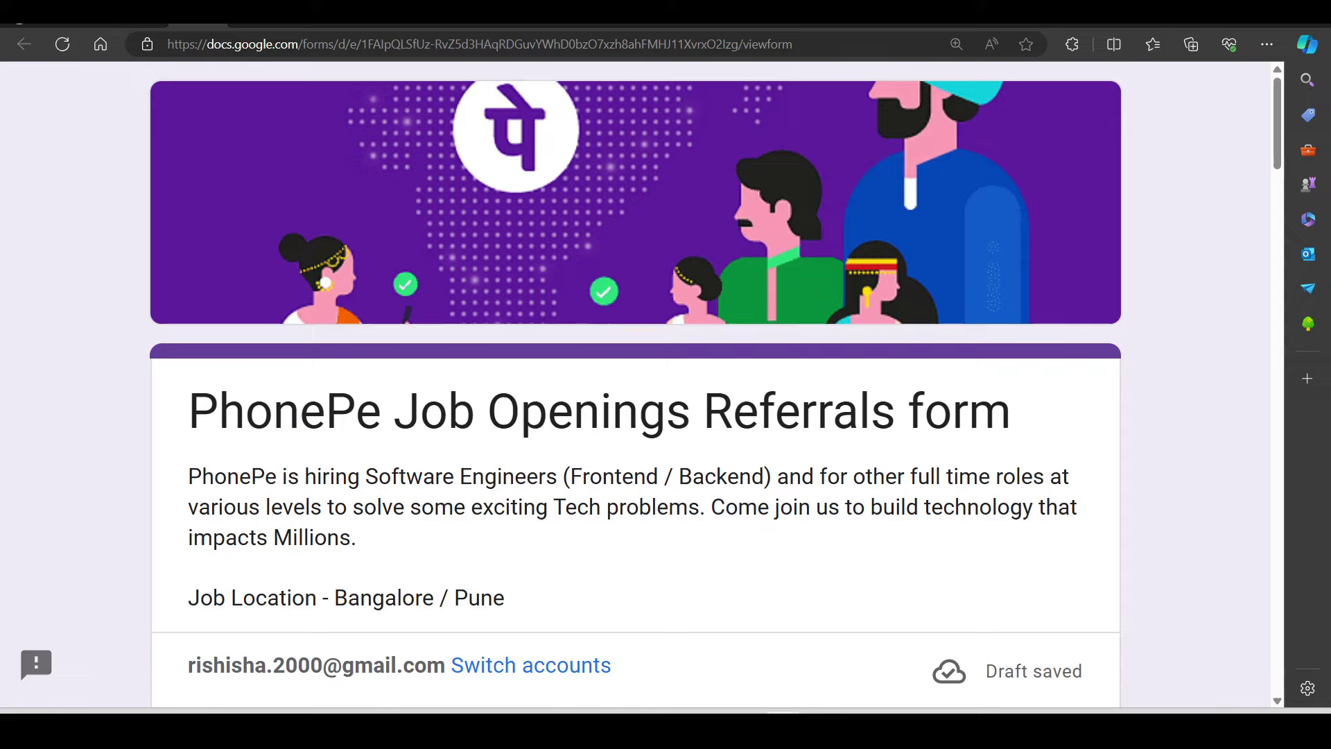
{"action": "scroll", "coordinate": [354, 291], "scroll_direction": "up", "scroll_amount": 5}
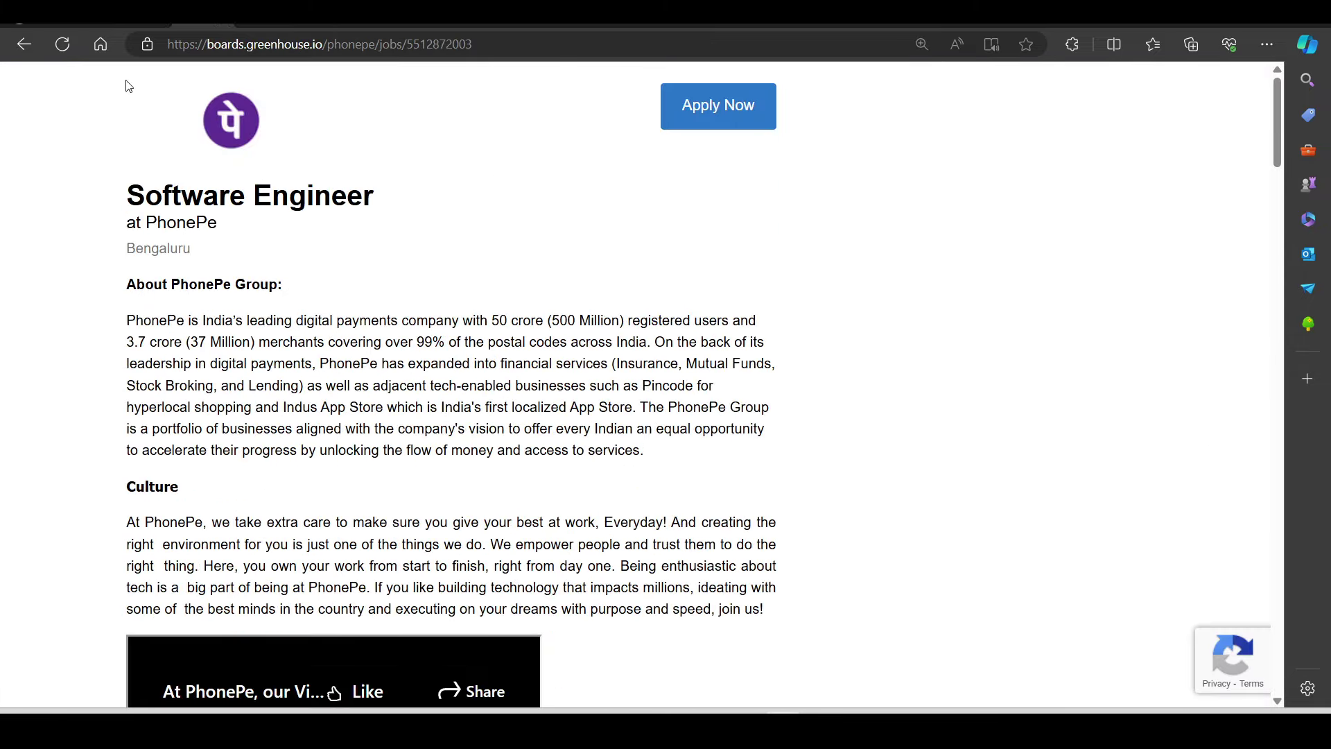
Step: Return to the PhonePe job board and read the SRE job description
{"action": "left_click", "coordinate": [24, 43]}
{"action": "scroll", "coordinate": [333, 255], "scroll_direction": "down", "scroll_amount": 4}
{"action": "scroll", "coordinate": [327, 259], "scroll_direction": "down", "scroll_amount": 3}
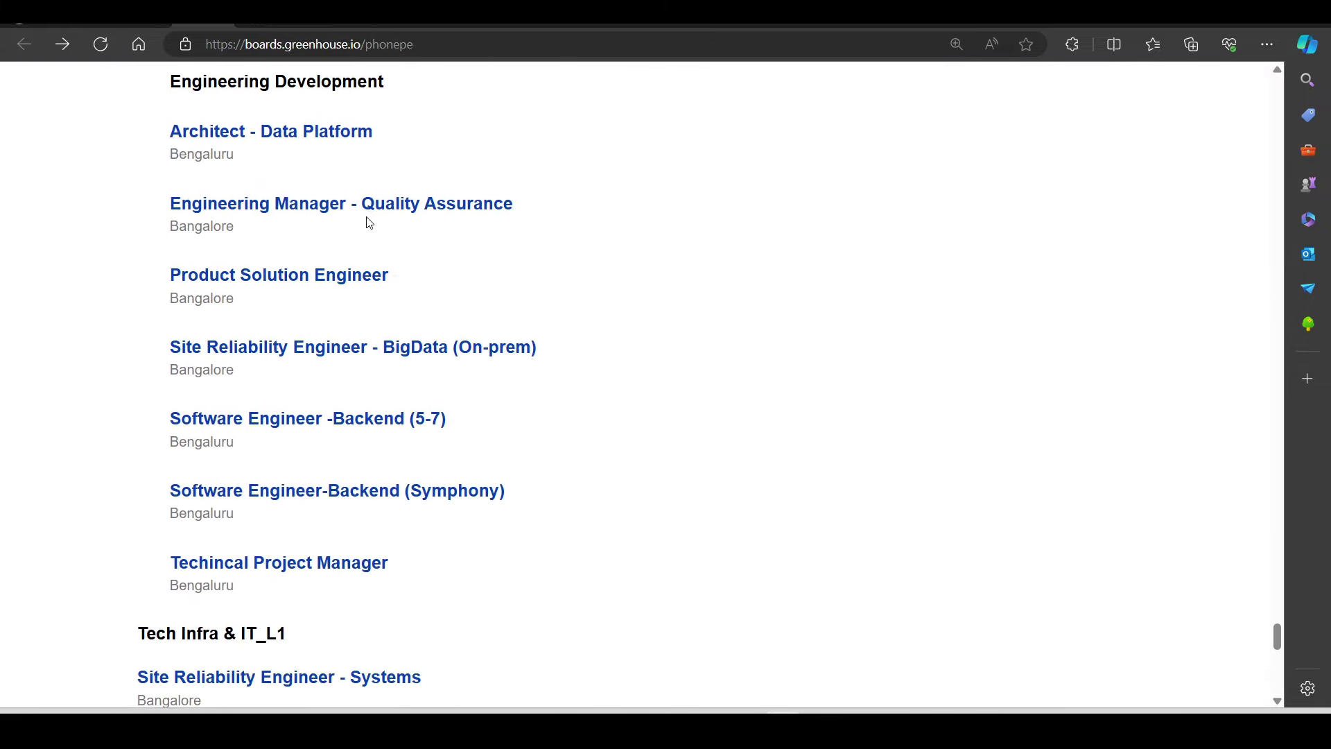
{"action": "scroll", "coordinate": [369, 219], "scroll_direction": "down", "scroll_amount": 3}
{"action": "scroll", "coordinate": [368, 214], "scroll_direction": "down", "scroll_amount": 4}
{"action": "scroll", "coordinate": [368, 223], "scroll_direction": "down", "scroll_amount": 3}
{"action": "scroll", "coordinate": [250, 307], "scroll_direction": "up", "scroll_amount": 2}
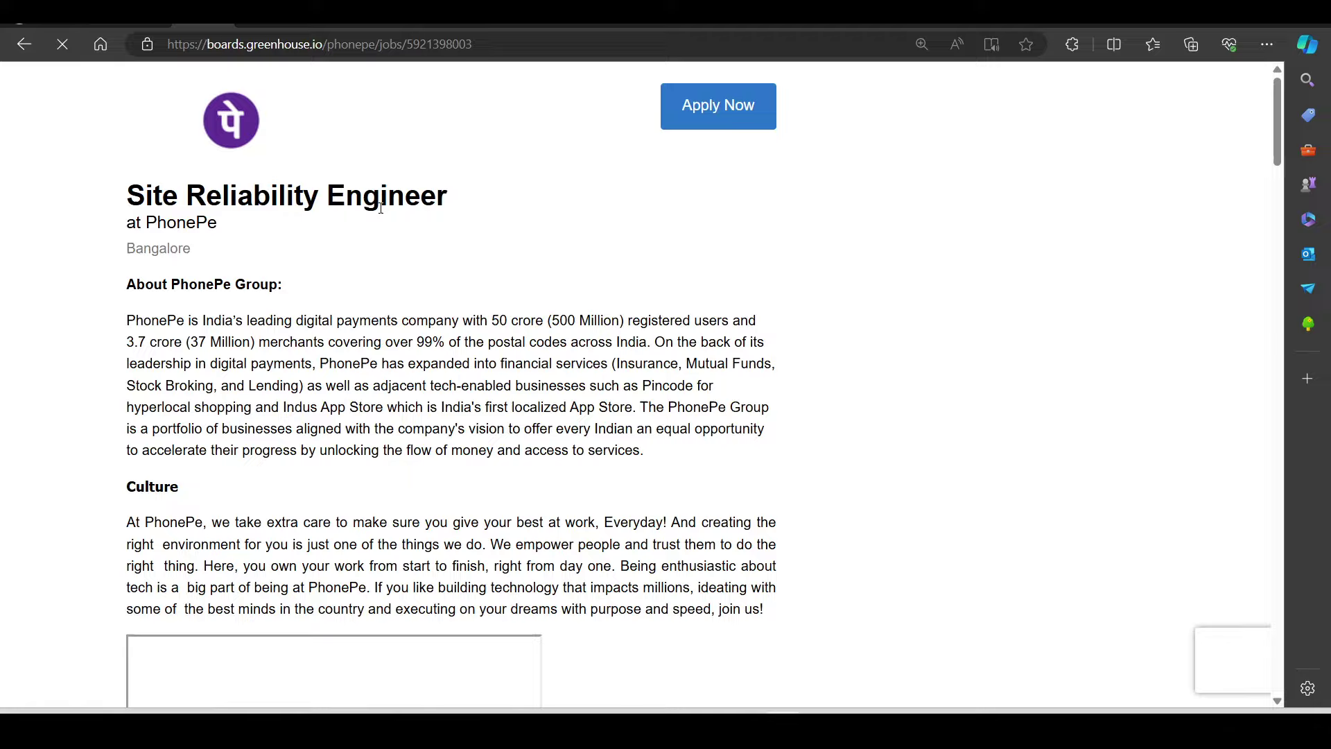
{"action": "scroll", "coordinate": [381, 208], "scroll_direction": "down", "scroll_amount": 5}
{"action": "scroll", "coordinate": [380, 207], "scroll_direction": "down", "scroll_amount": 2}
{"action": "scroll", "coordinate": [381, 213], "scroll_direction": "down", "scroll_amount": 3}
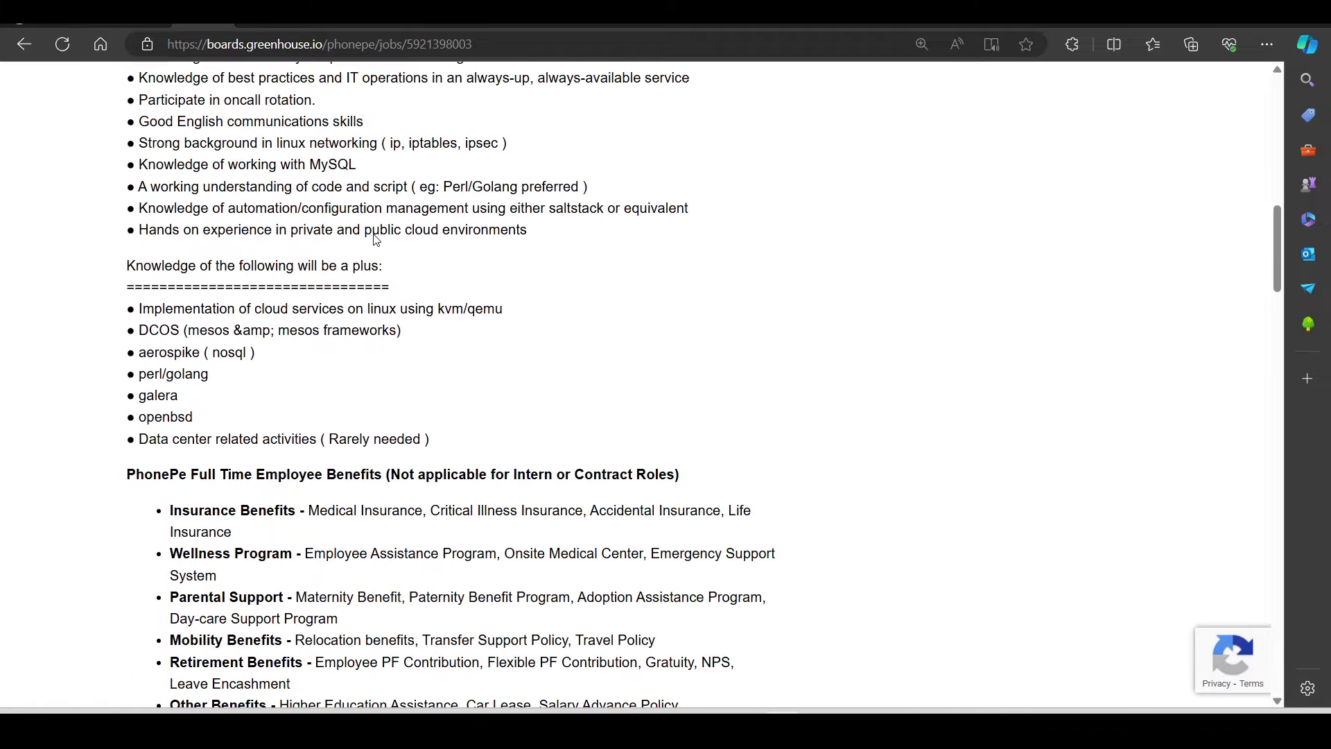
{"action": "scroll", "coordinate": [375, 233], "scroll_direction": "down", "scroll_amount": 3}
{"action": "scroll", "coordinate": [377, 239], "scroll_direction": "down", "scroll_amount": 1}
{"action": "scroll", "coordinate": [153, 278], "scroll_direction": "up", "scroll_amount": 5}
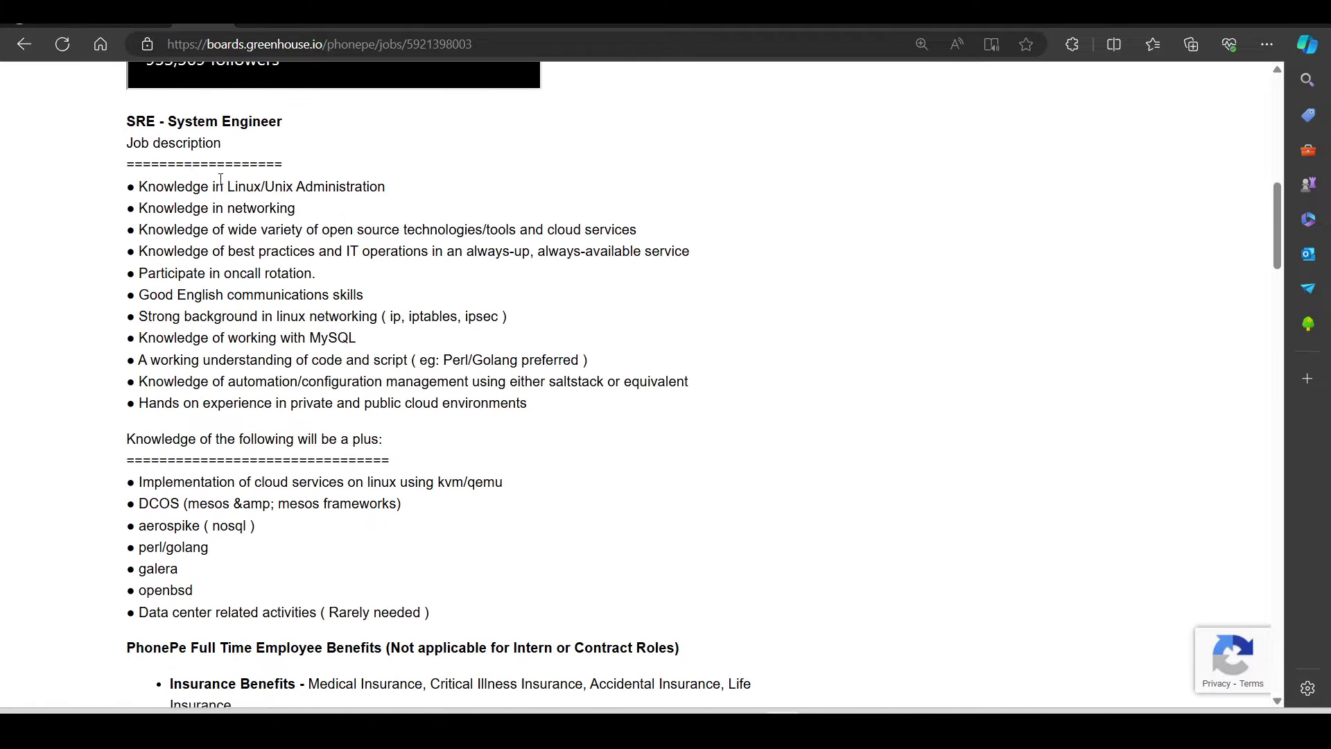
{"action": "left_click_drag", "start_coordinate": [126, 151], "coordinate": [179, 568]}
{"action": "left_click", "coordinate": [139, 401]}
{"action": "scroll", "coordinate": [138, 400], "scroll_direction": "up", "scroll_amount": 1}
{"action": "scroll", "coordinate": [93, 306], "scroll_direction": "up", "scroll_amount": 2}
{"action": "scroll", "coordinate": [91, 307], "scroll_direction": "down", "scroll_amount": 1}
{"action": "scroll", "coordinate": [117, 239], "scroll_direction": "down", "scroll_amount": 2}
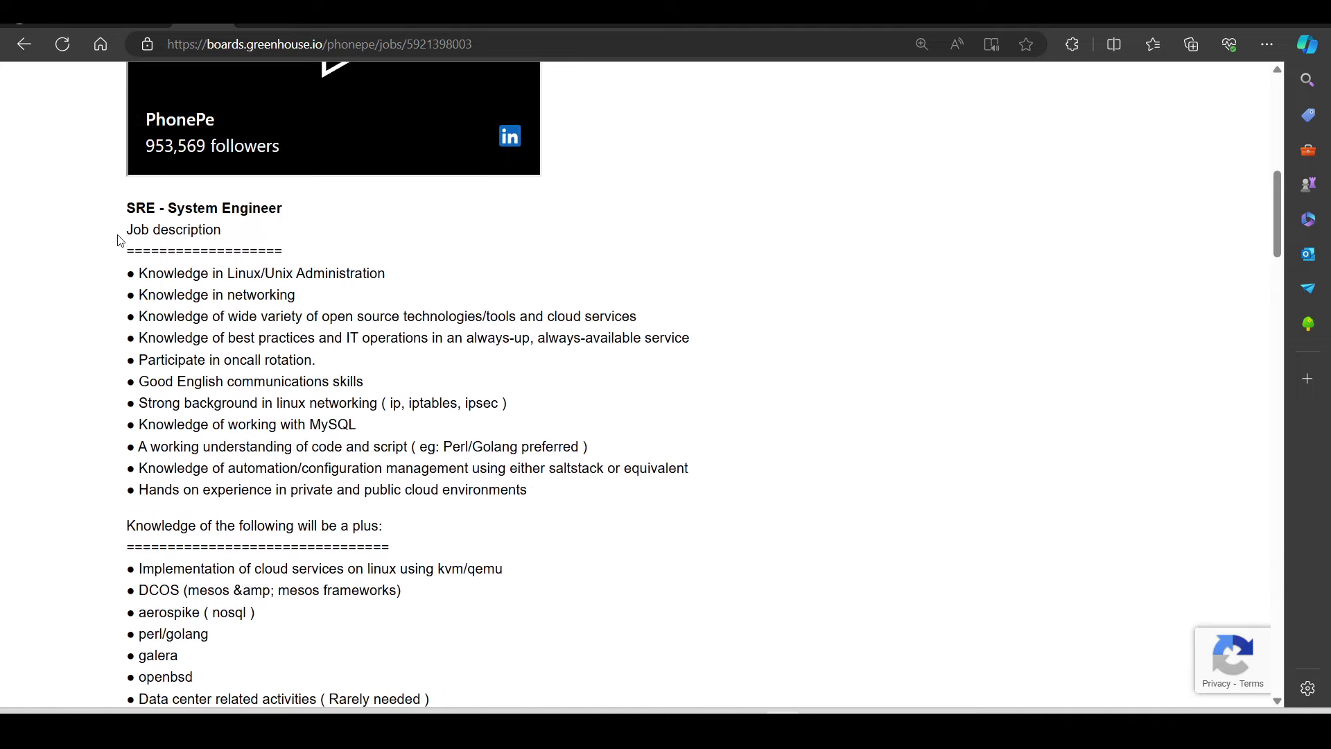
{"action": "left_click_drag", "start_coordinate": [117, 239], "coordinate": [292, 428]}
{"action": "scroll", "coordinate": [292, 429], "scroll_direction": "down", "scroll_amount": 3}
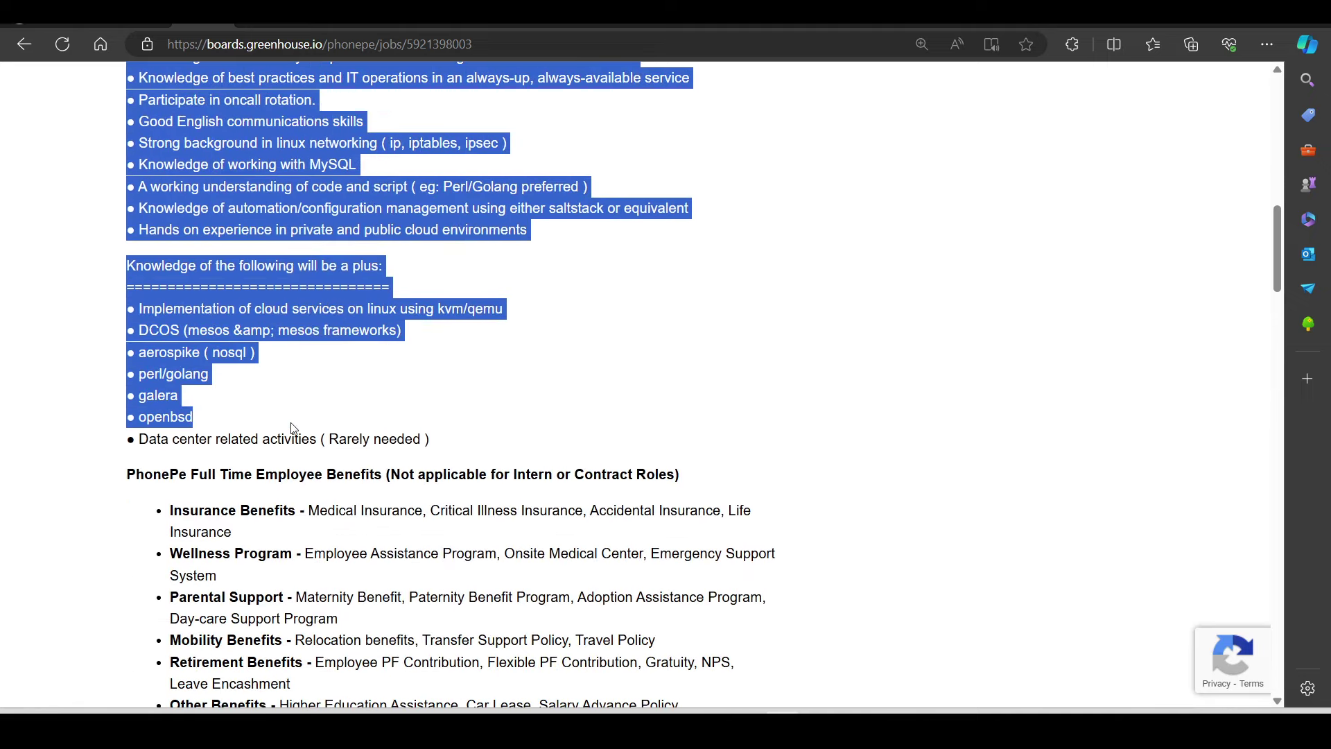
{"action": "left_click", "coordinate": [185, 388]}
{"action": "left_click_drag", "start_coordinate": [36, 250], "coordinate": [375, 406]}
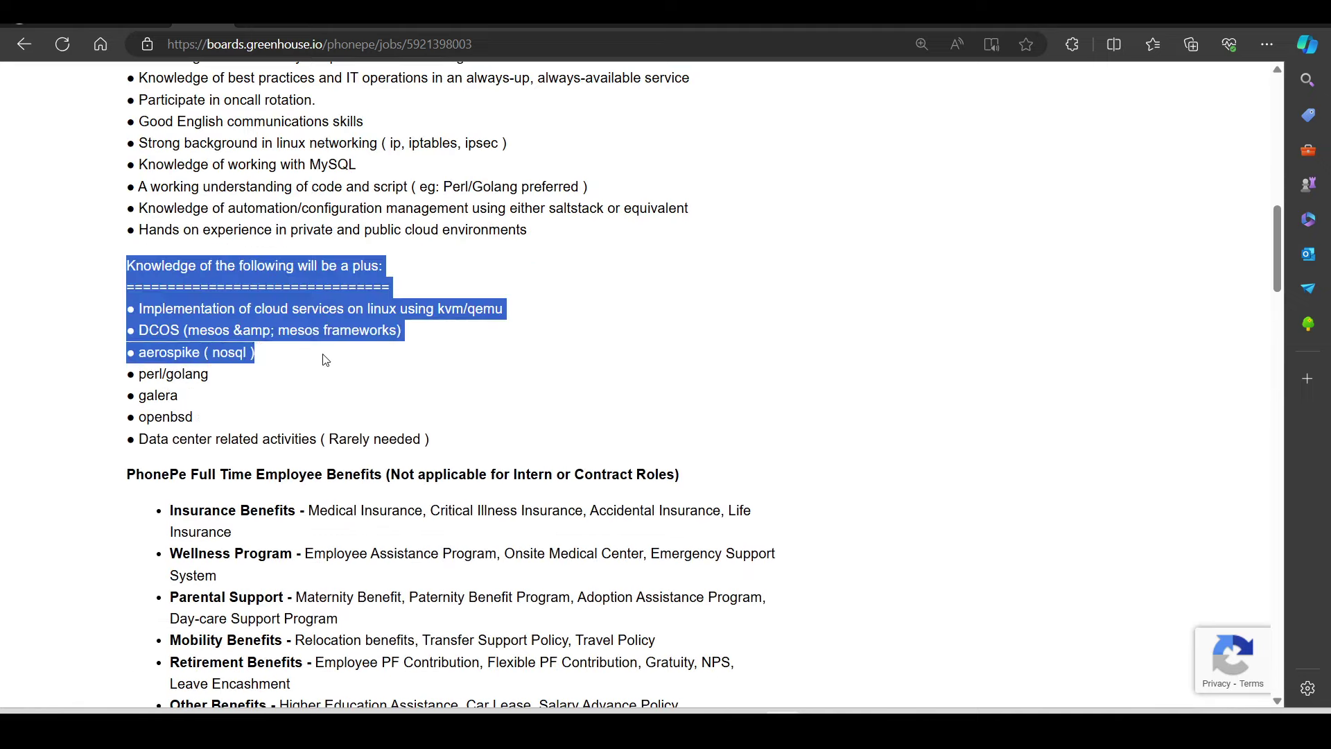
{"action": "scroll", "coordinate": [155, 302], "scroll_direction": "up", "scroll_amount": 6}
{"action": "scroll", "coordinate": [154, 302], "scroll_direction": "up", "scroll_amount": 4}
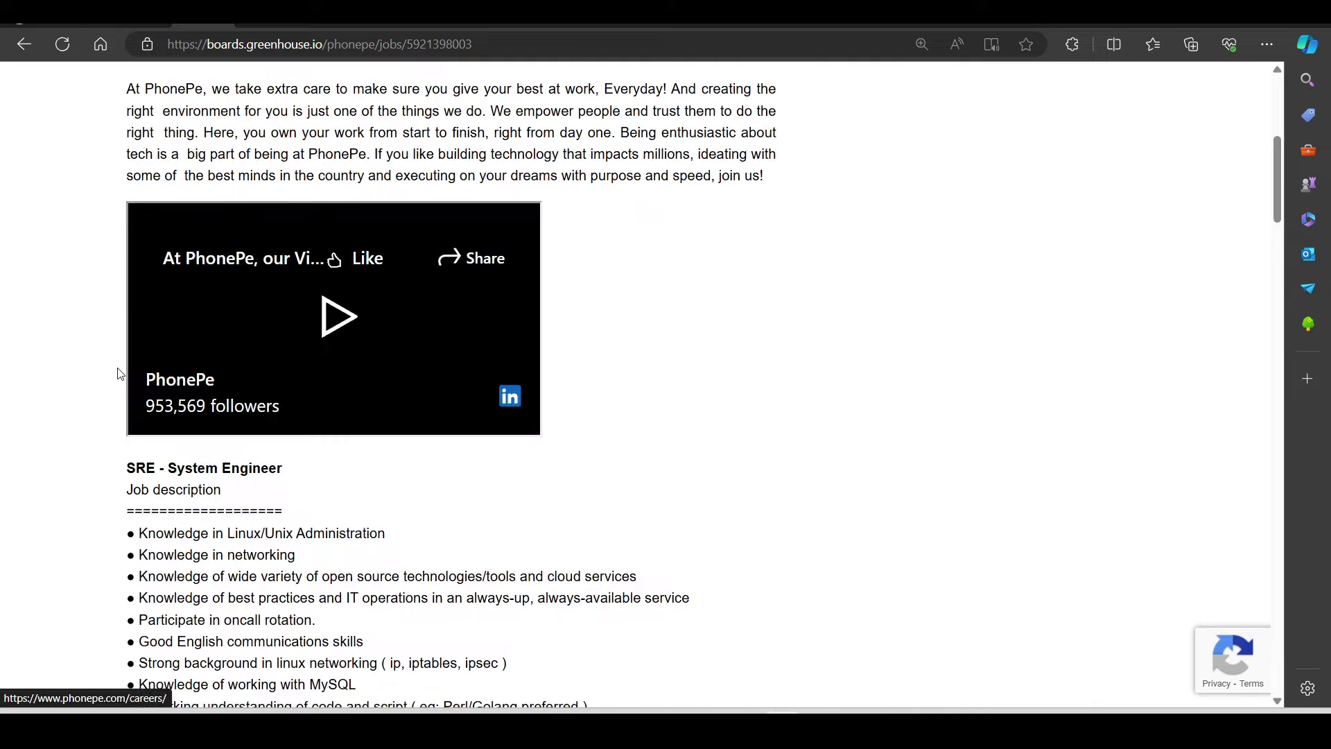
{"action": "scroll", "coordinate": [119, 371], "scroll_direction": "up", "scroll_amount": 4}
Step: Note the Site Reliability Engineer title, revisit its posting from the job list and go back
{"action": "left_click_drag", "start_coordinate": [129, 184], "coordinate": [450, 199]}
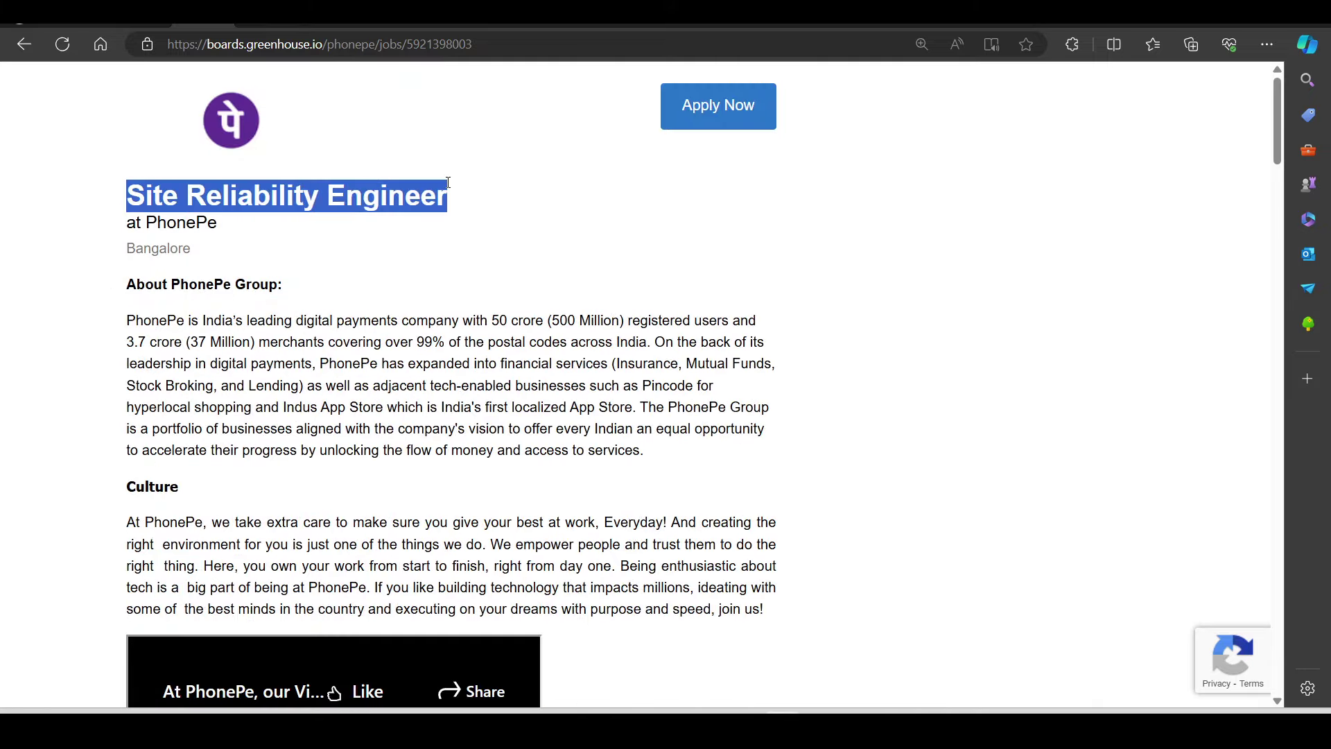
{"action": "left_click", "coordinate": [20, 43]}
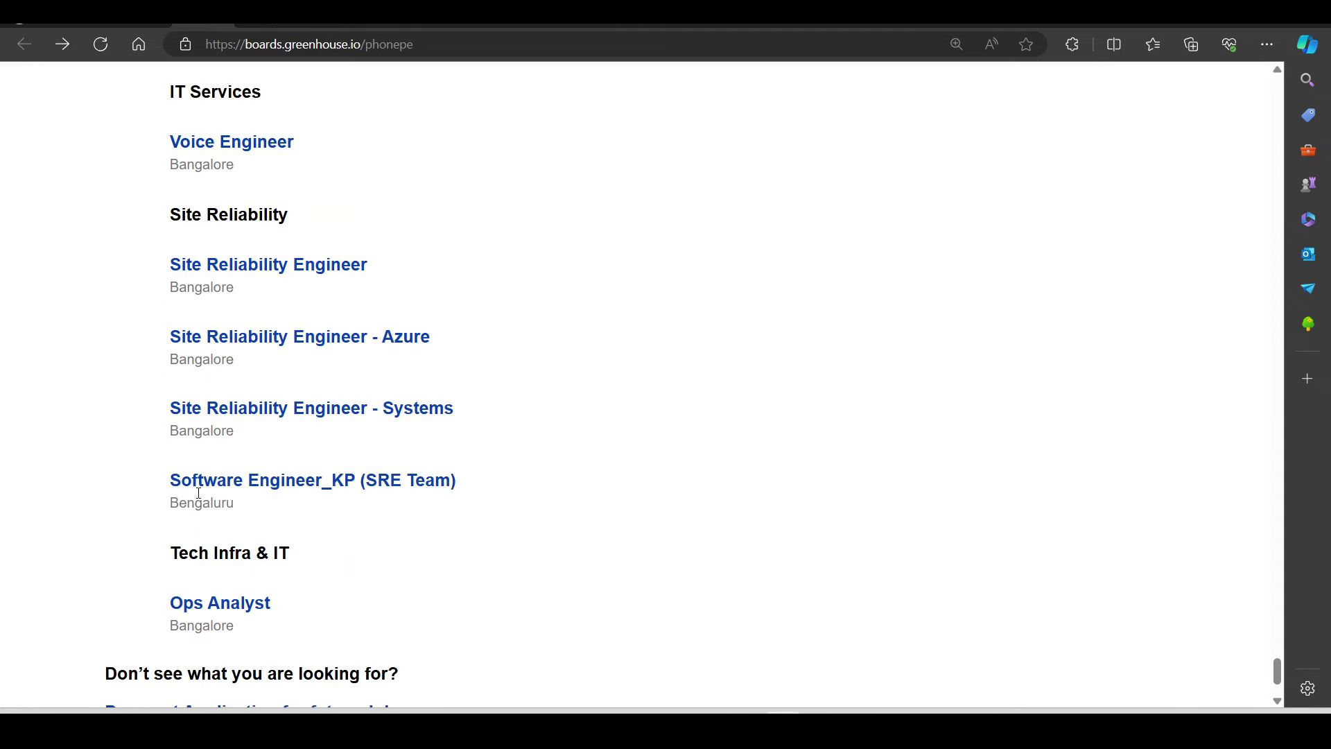
{"action": "scroll", "coordinate": [255, 343], "scroll_direction": "down", "scroll_amount": 1}
{"action": "scroll", "coordinate": [252, 332], "scroll_direction": "up", "scroll_amount": 1}
{"action": "left_click", "coordinate": [220, 260]}
{"action": "left_click", "coordinate": [25, 44]}
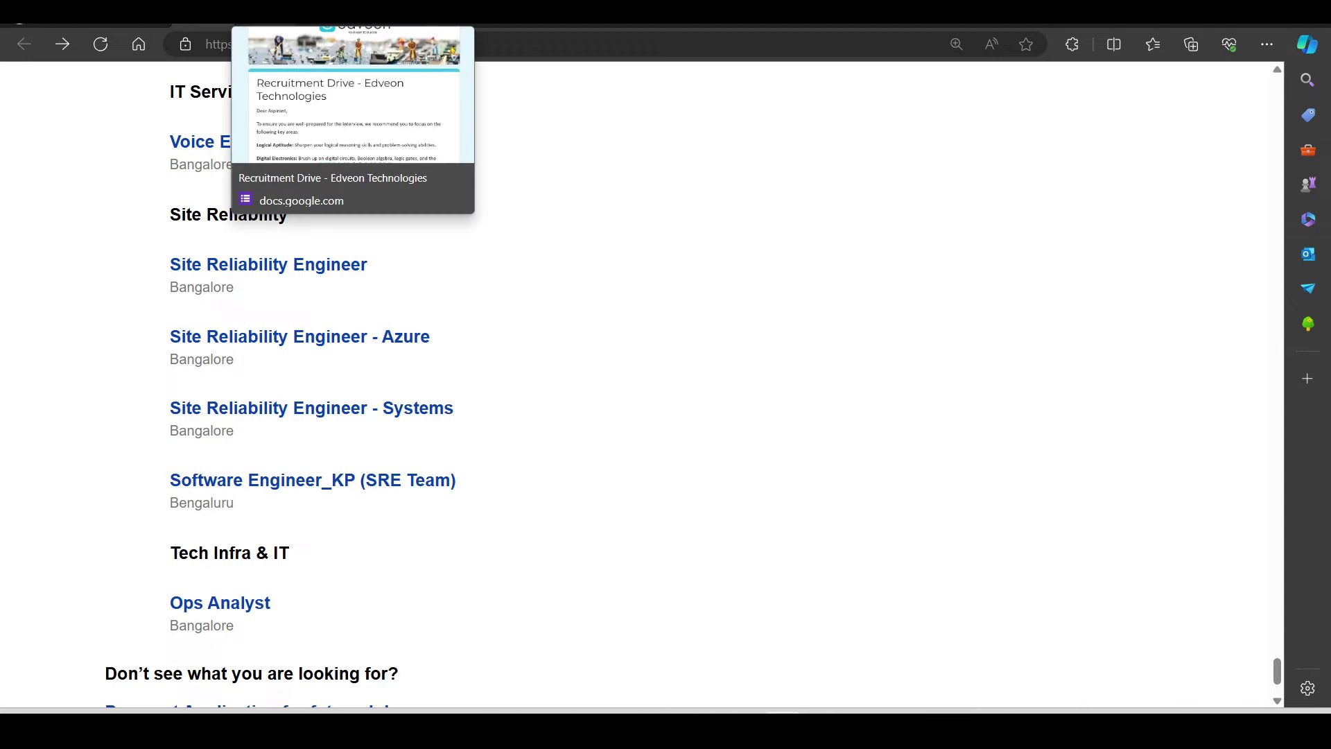
Step: Switch to the Edveon recruitment drive form and read its title and greeting
{"action": "left_click", "coordinate": [312, 12]}
{"action": "scroll", "coordinate": [516, 305], "scroll_direction": "down", "scroll_amount": 2}
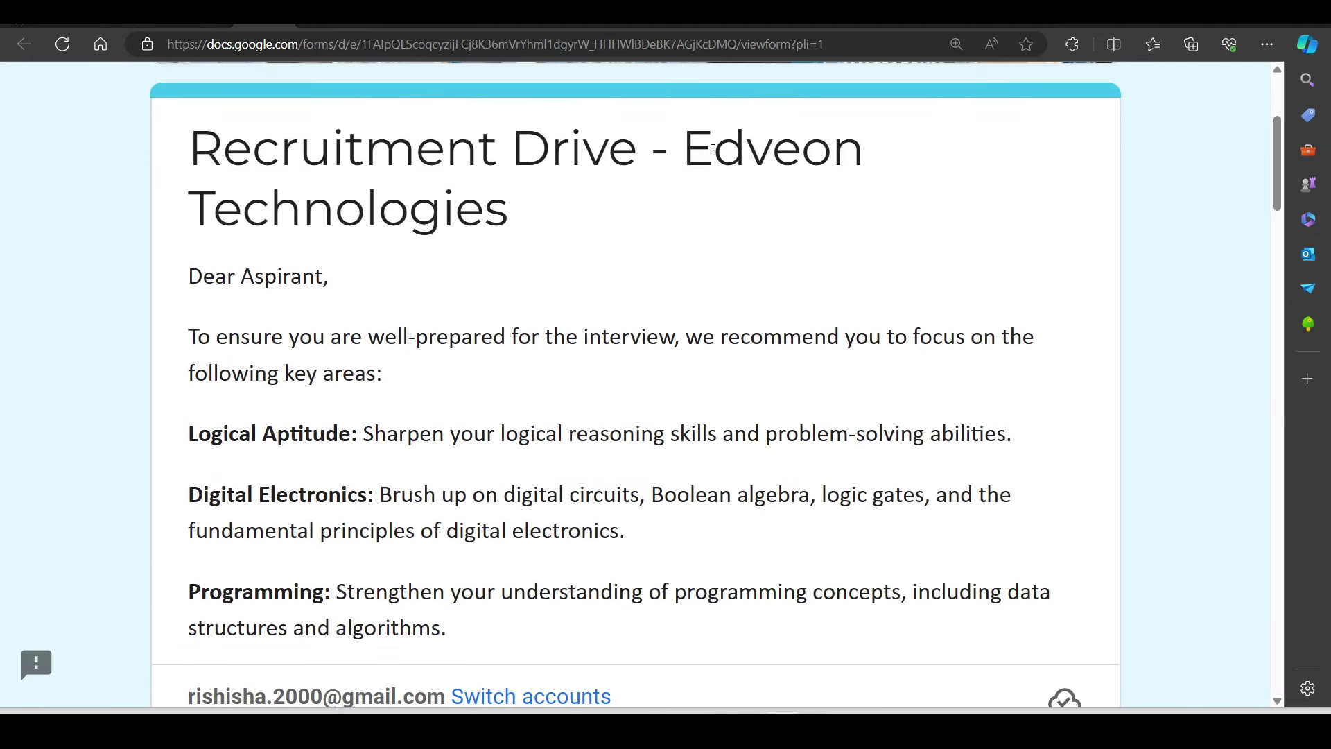
{"action": "left_click_drag", "start_coordinate": [688, 143], "coordinate": [833, 146]}
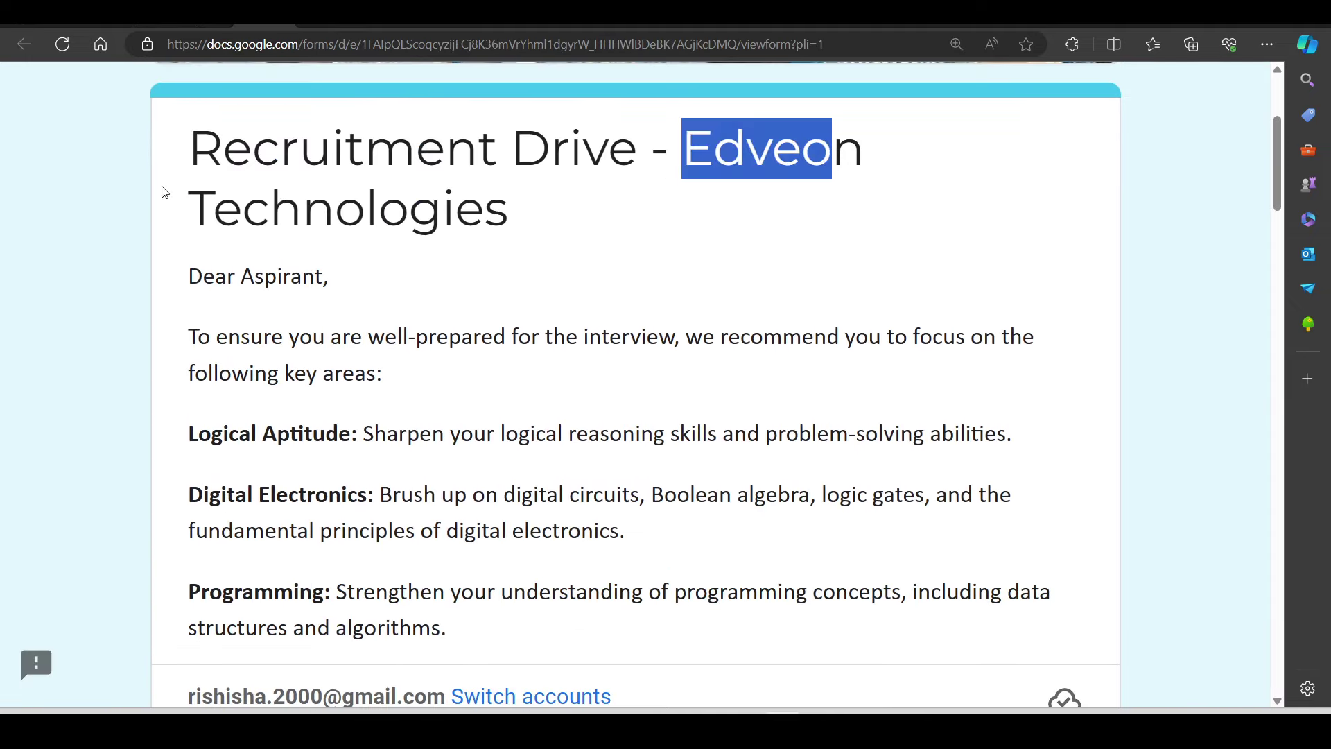
{"action": "left_click_drag", "start_coordinate": [156, 213], "coordinate": [569, 283]}
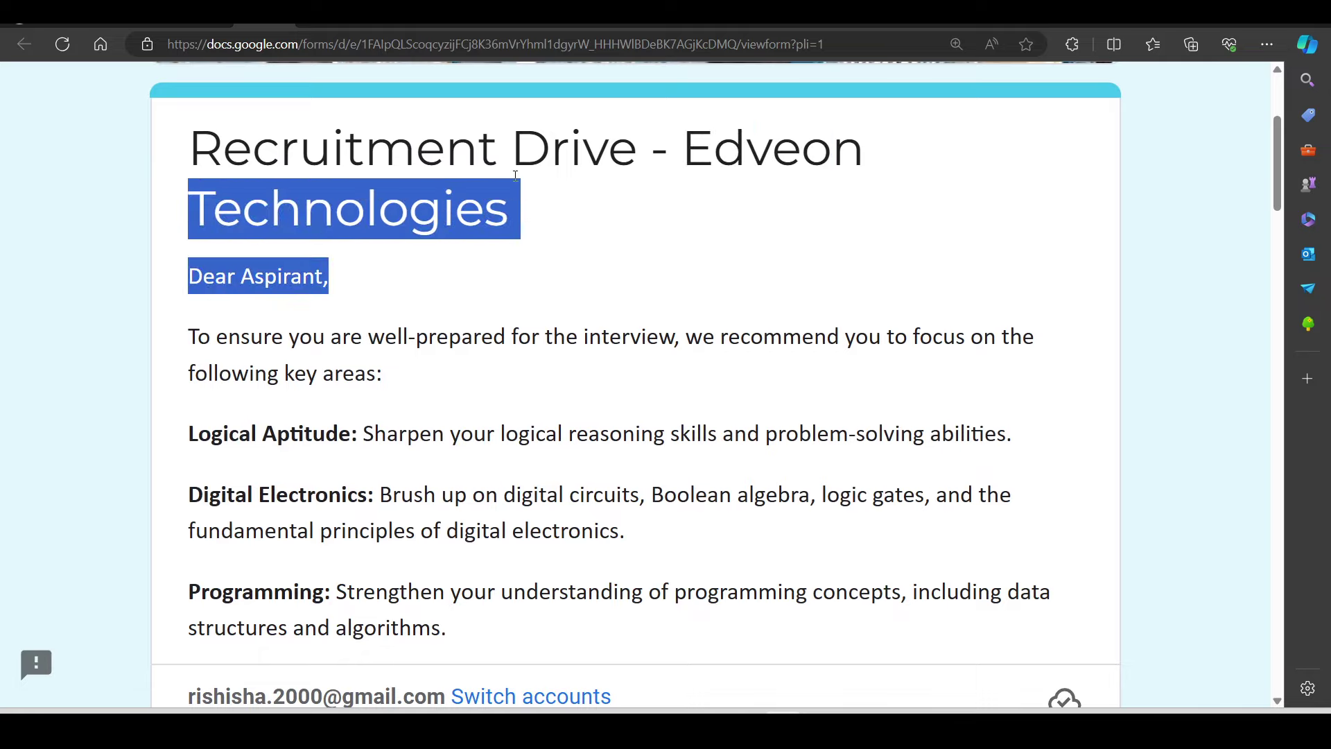
{"action": "scroll", "coordinate": [515, 176], "scroll_direction": "down", "scroll_amount": 3}
{"action": "scroll", "coordinate": [454, 214], "scroll_direction": "up", "scroll_amount": 3}
{"action": "left_click", "coordinate": [410, 282]}
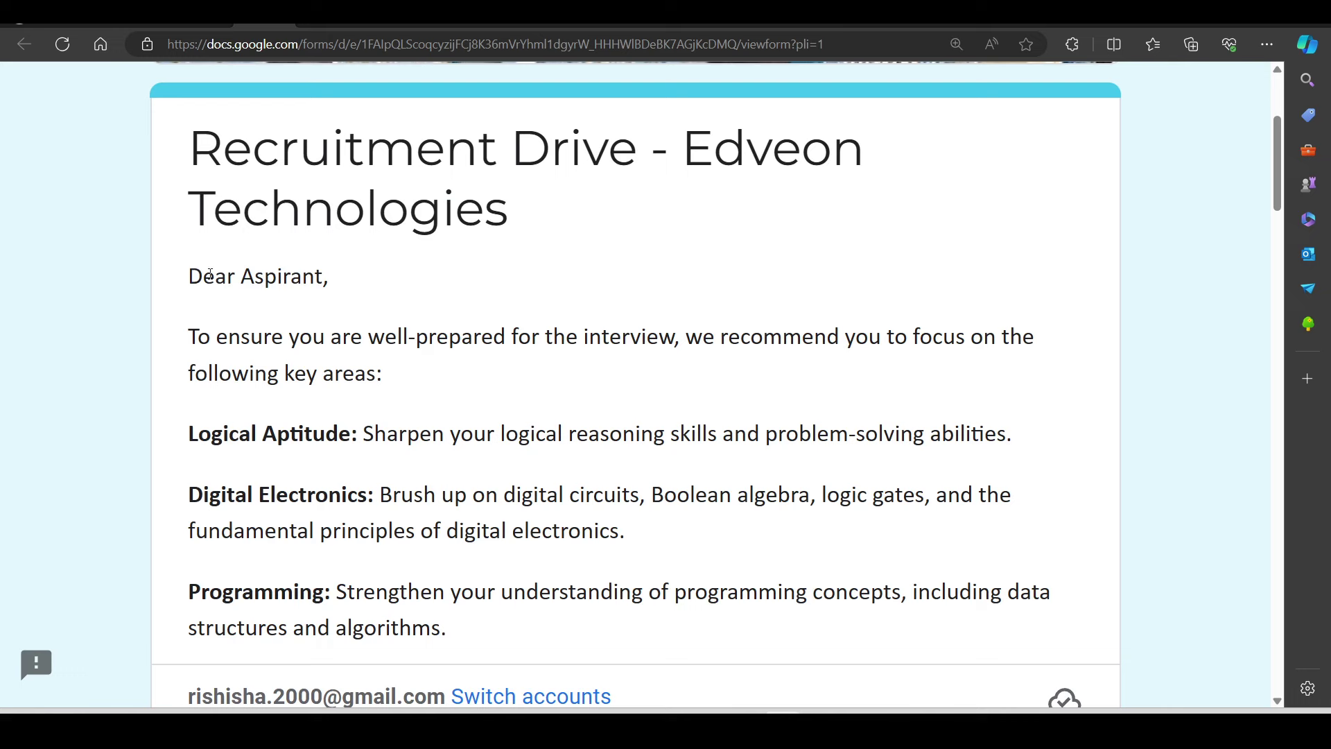
{"action": "left_click_drag", "start_coordinate": [188, 433], "coordinate": [462, 435]}
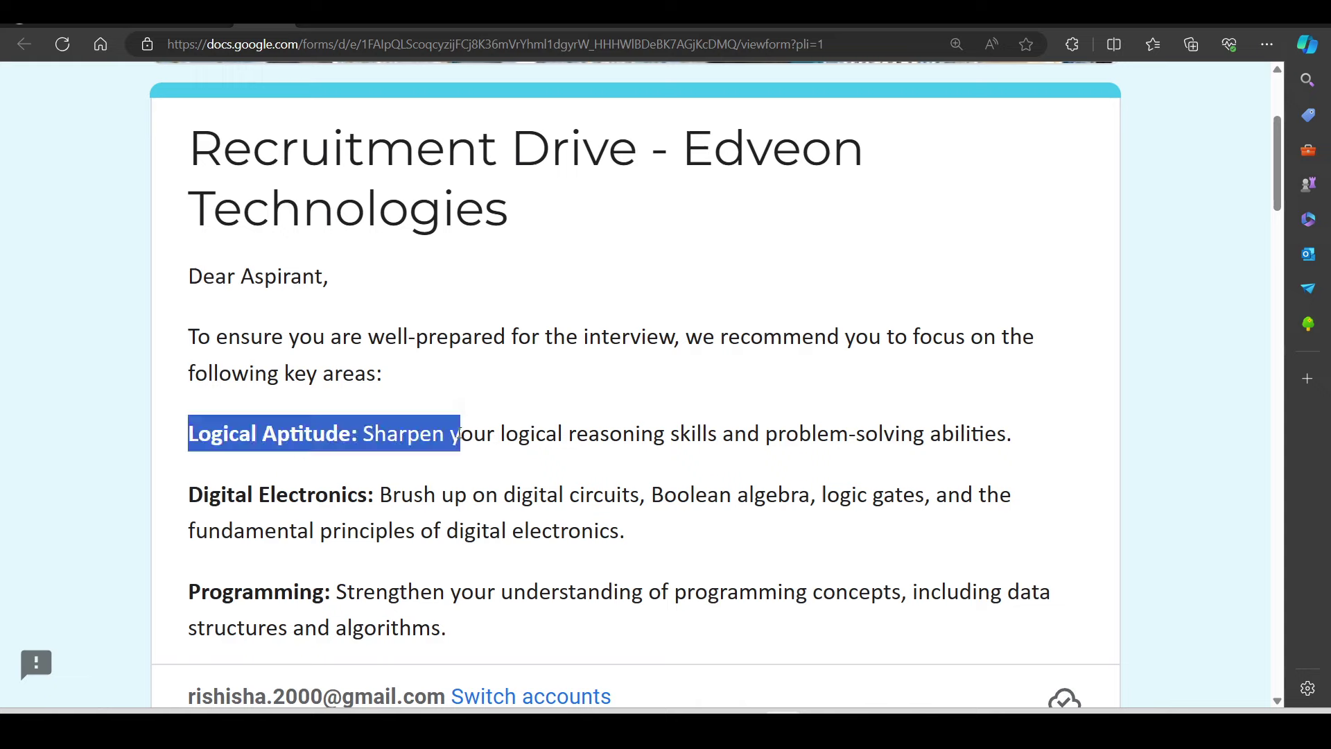
{"action": "left_click_drag", "start_coordinate": [188, 493], "coordinate": [454, 497]}
{"action": "scroll", "coordinate": [207, 416], "scroll_direction": "down", "scroll_amount": 2}
Step: Read the interview preparation areas including the Programming heading
{"action": "left_click_drag", "start_coordinate": [188, 419], "coordinate": [333, 419]}
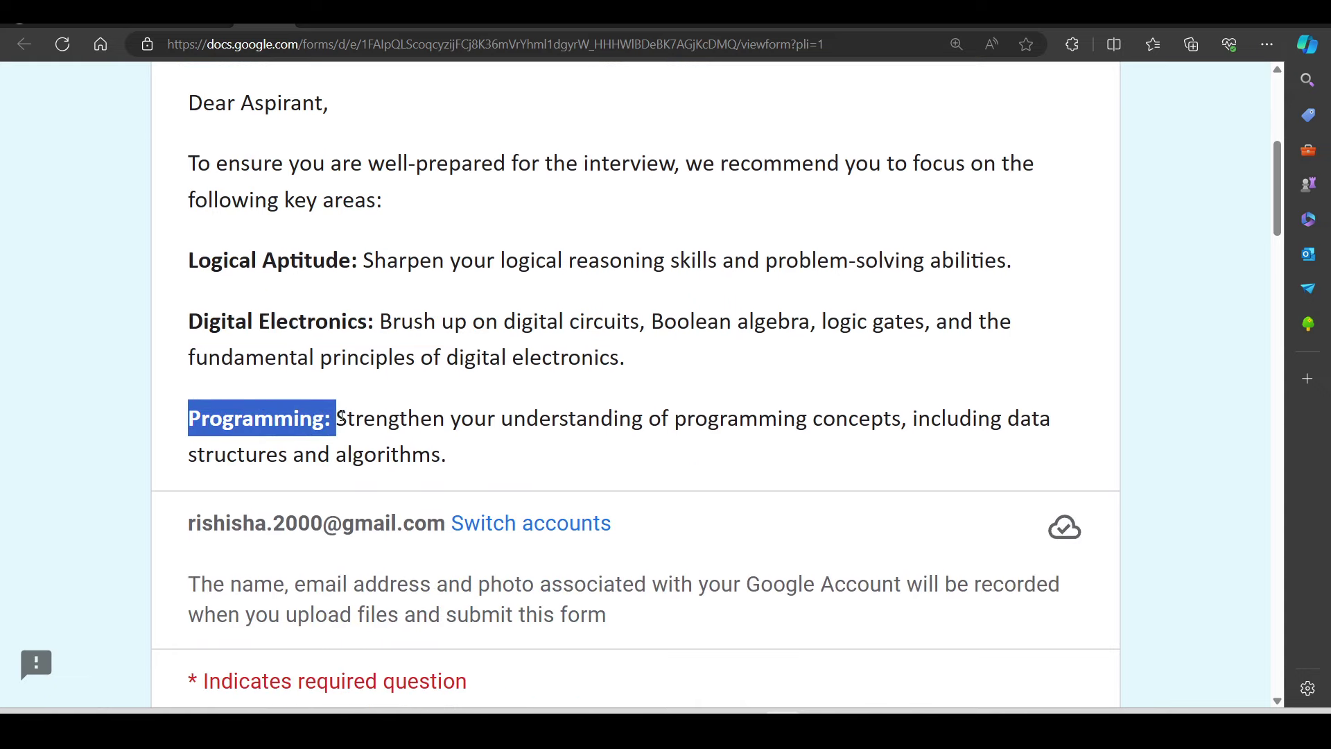
{"action": "left_click", "coordinate": [238, 498]}
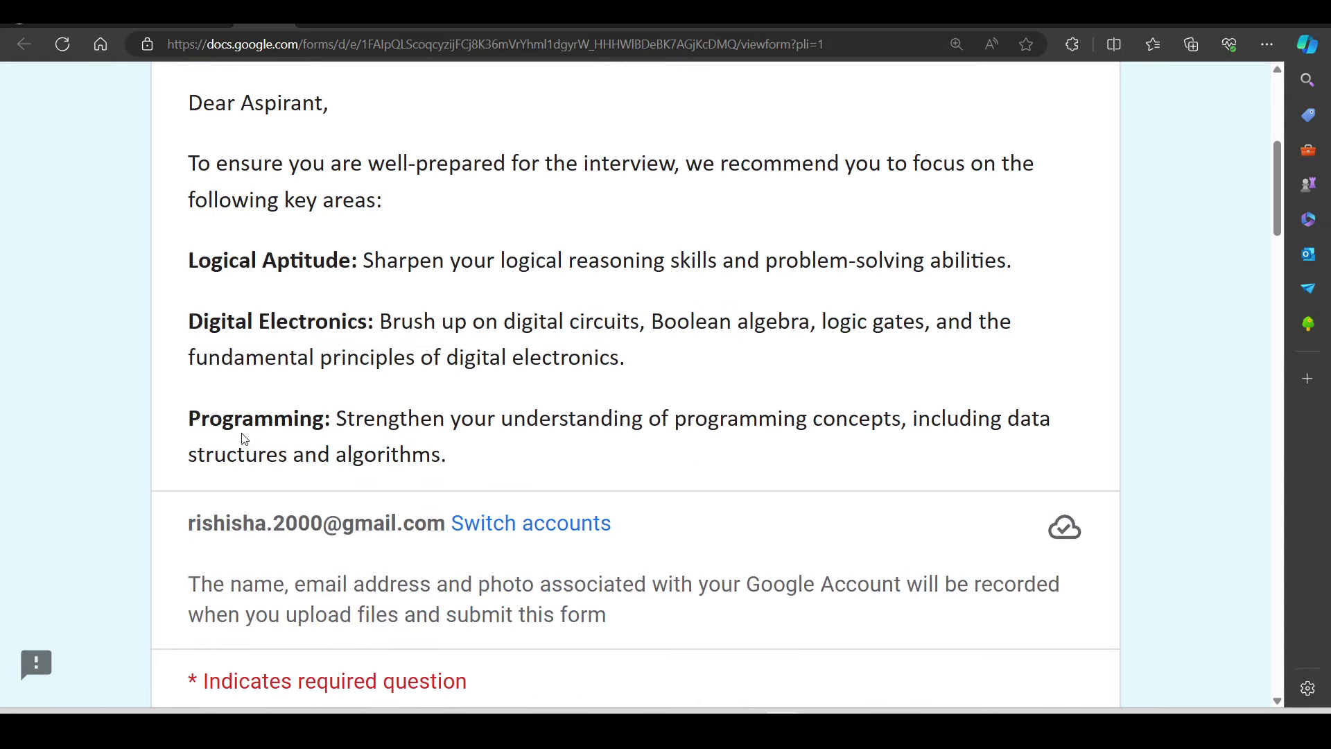
{"action": "scroll", "coordinate": [246, 438], "scroll_direction": "up", "scroll_amount": 1}
{"action": "scroll", "coordinate": [260, 396], "scroll_direction": "up", "scroll_amount": 1}
{"action": "left_click_drag", "start_coordinate": [299, 148], "coordinate": [470, 552]}
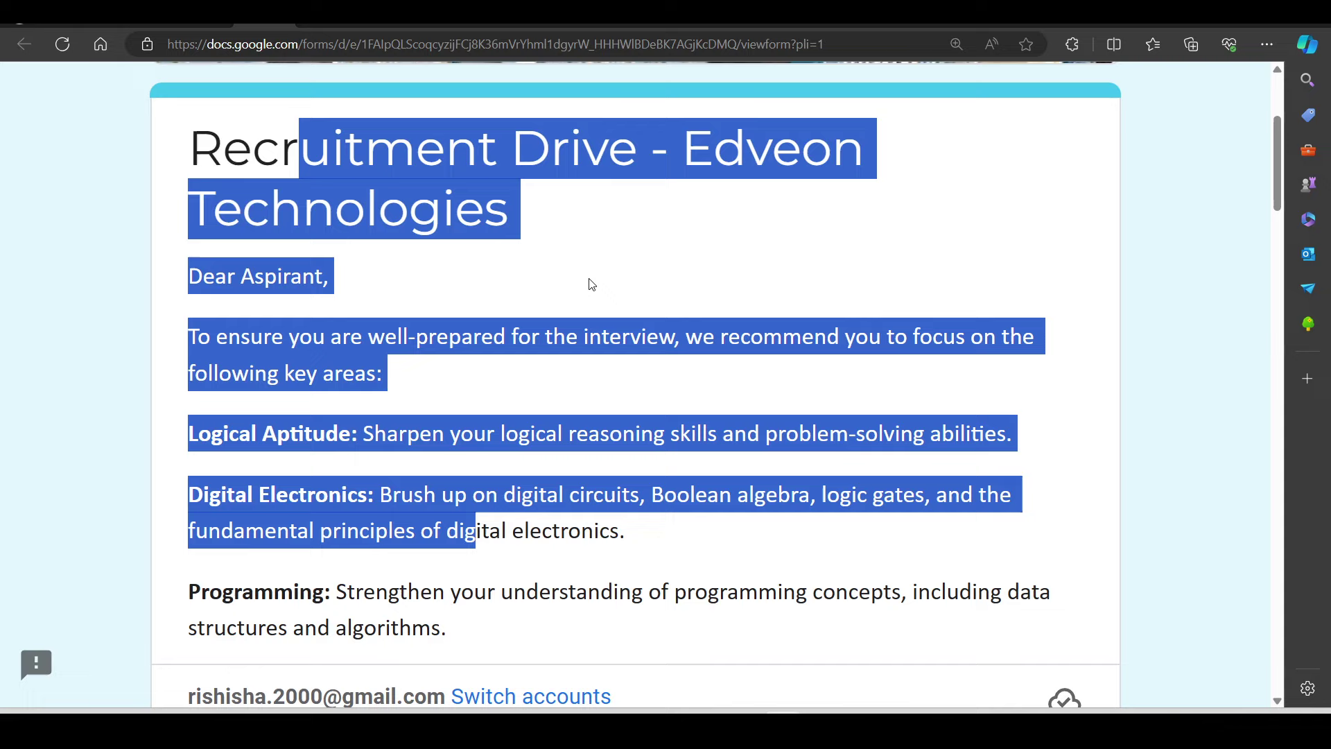
{"action": "left_click", "coordinate": [779, 156]}
{"action": "scroll", "coordinate": [290, 180], "scroll_direction": "down", "scroll_amount": 2}
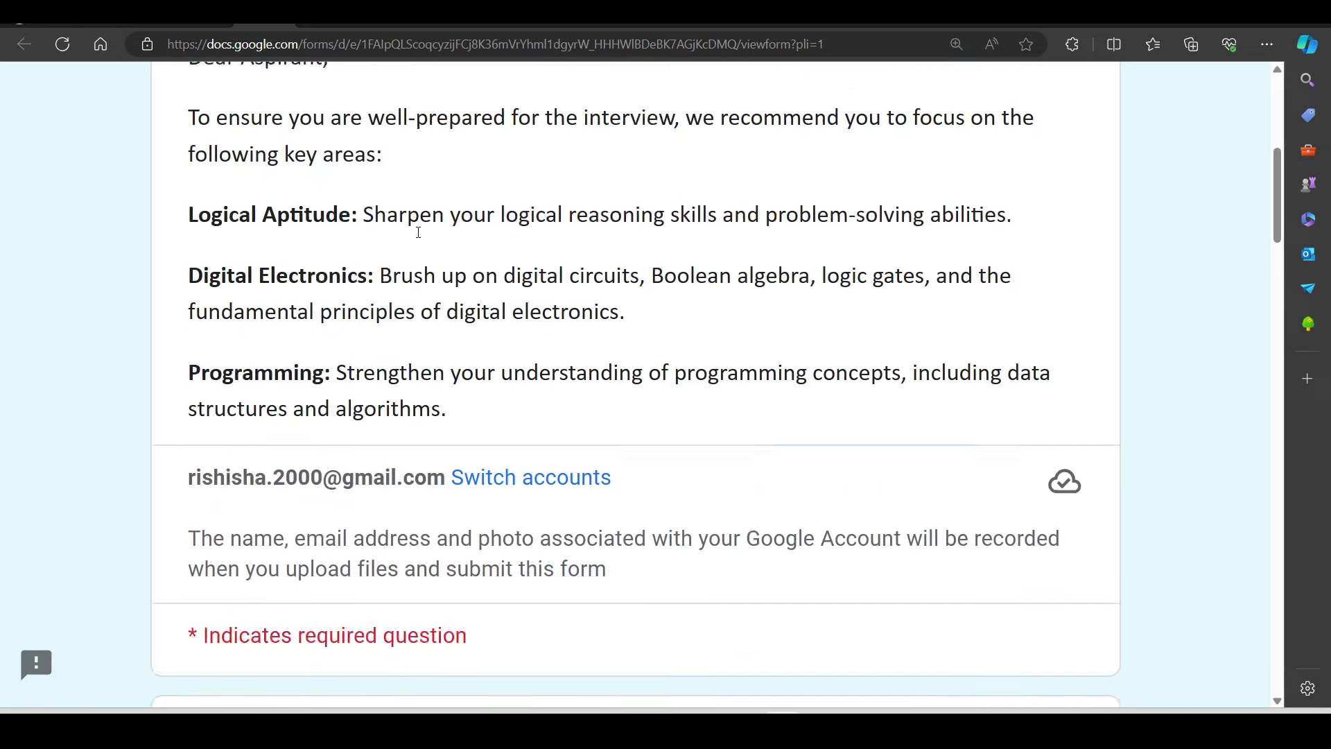
{"action": "scroll", "coordinate": [386, 417], "scroll_direction": "down", "scroll_amount": 3}
{"action": "scroll", "coordinate": [386, 416], "scroll_direction": "down", "scroll_amount": 5}
{"action": "scroll", "coordinate": [222, 277], "scroll_direction": "down", "scroll_amount": 5}
{"action": "scroll", "coordinate": [225, 282], "scroll_direction": "down", "scroll_amount": 3}
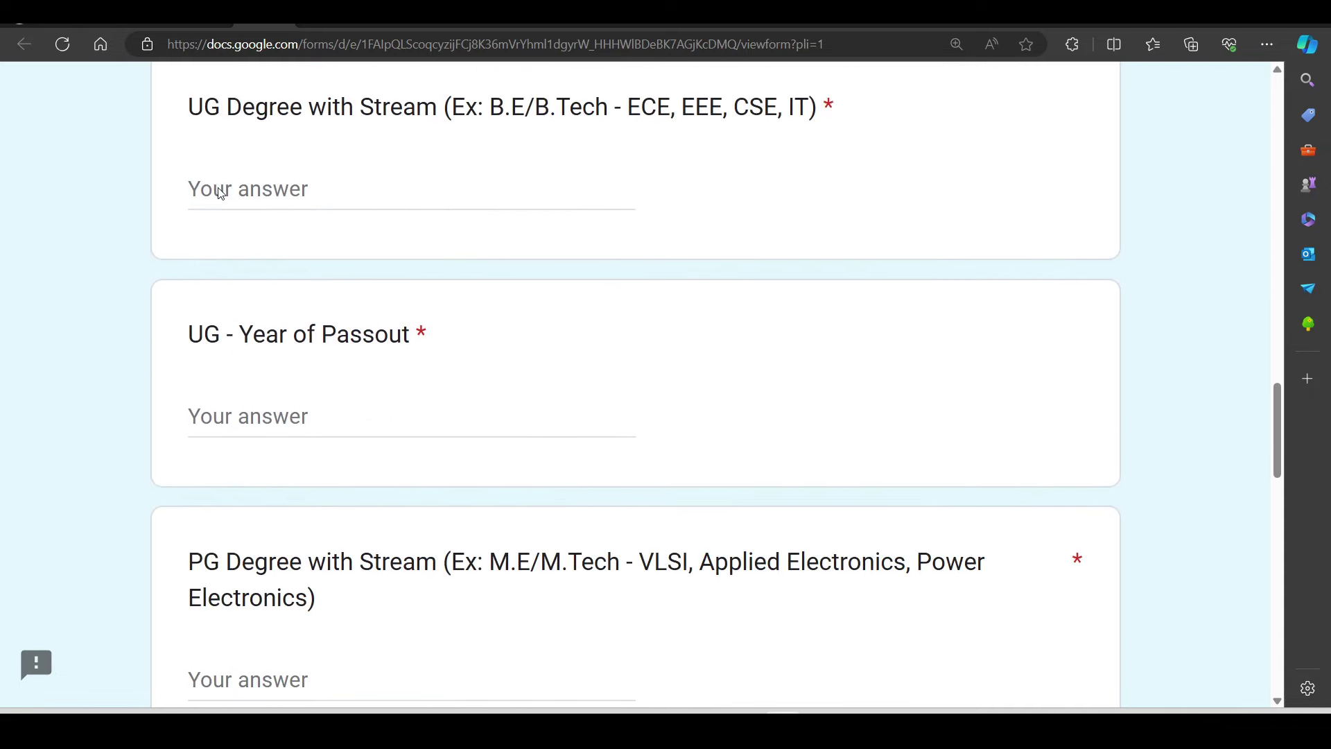
{"action": "scroll", "coordinate": [217, 187], "scroll_direction": "down", "scroll_amount": 1}
{"action": "scroll", "coordinate": [194, 208], "scroll_direction": "down", "scroll_amount": 5}
{"action": "scroll", "coordinate": [194, 208], "scroll_direction": "down", "scroll_amount": 3}
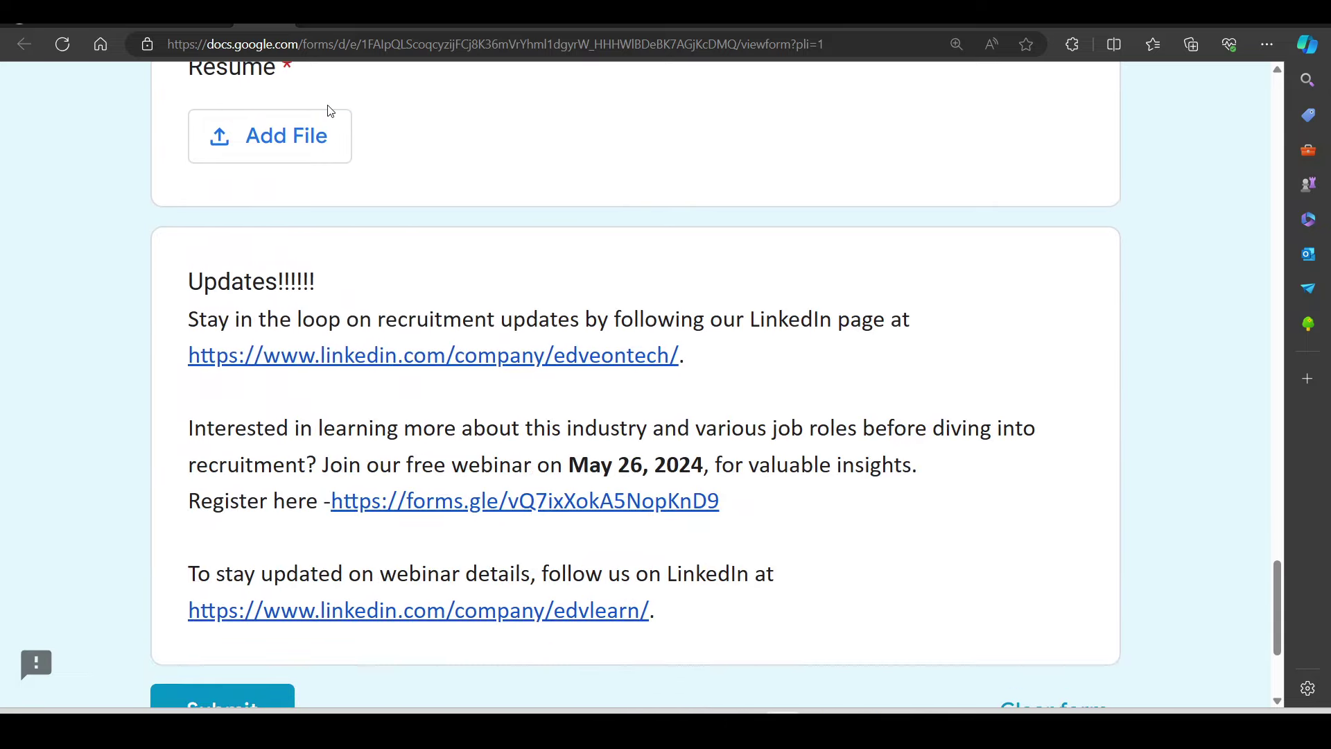
{"action": "scroll", "coordinate": [291, 127], "scroll_direction": "down", "scroll_amount": 2}
{"action": "scroll", "coordinate": [178, 378], "scroll_direction": "down", "scroll_amount": 1}
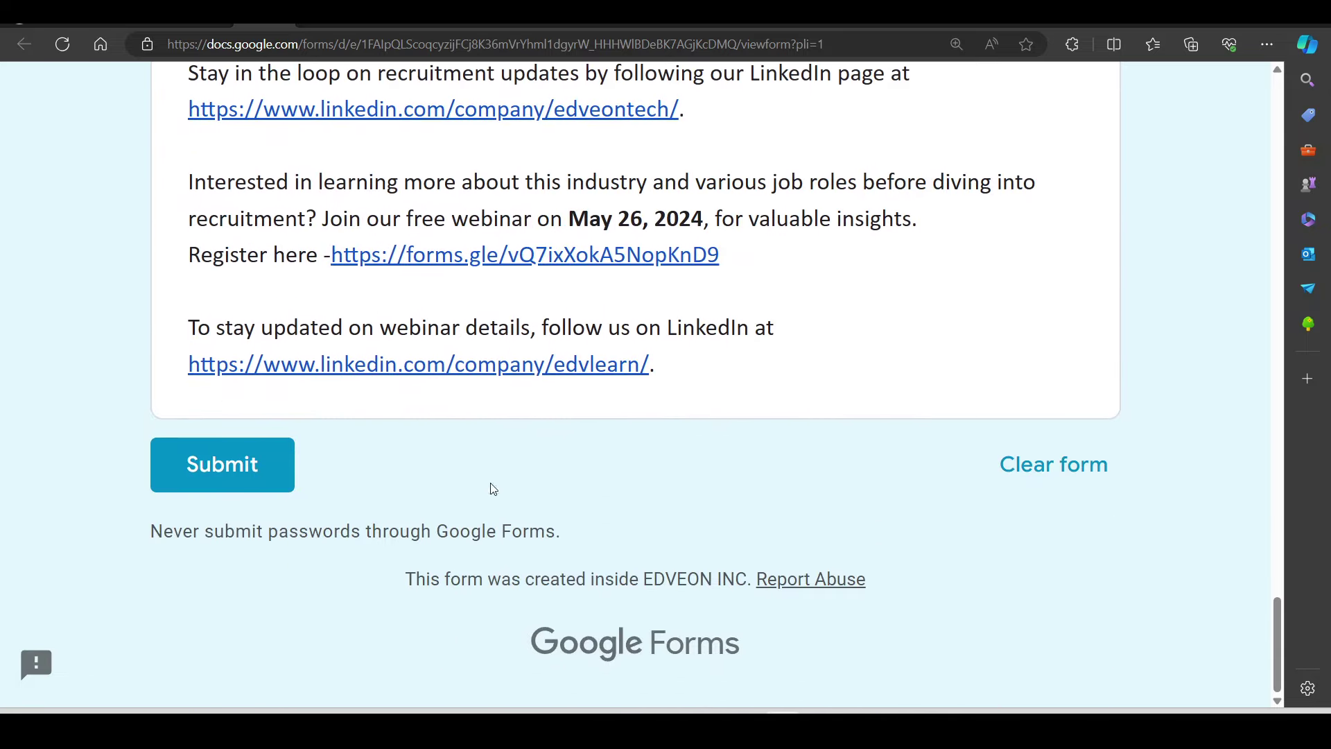
{"action": "scroll", "coordinate": [506, 378], "scroll_direction": "up", "scroll_amount": 1}
{"action": "scroll", "coordinate": [508, 343], "scroll_direction": "up", "scroll_amount": 1}
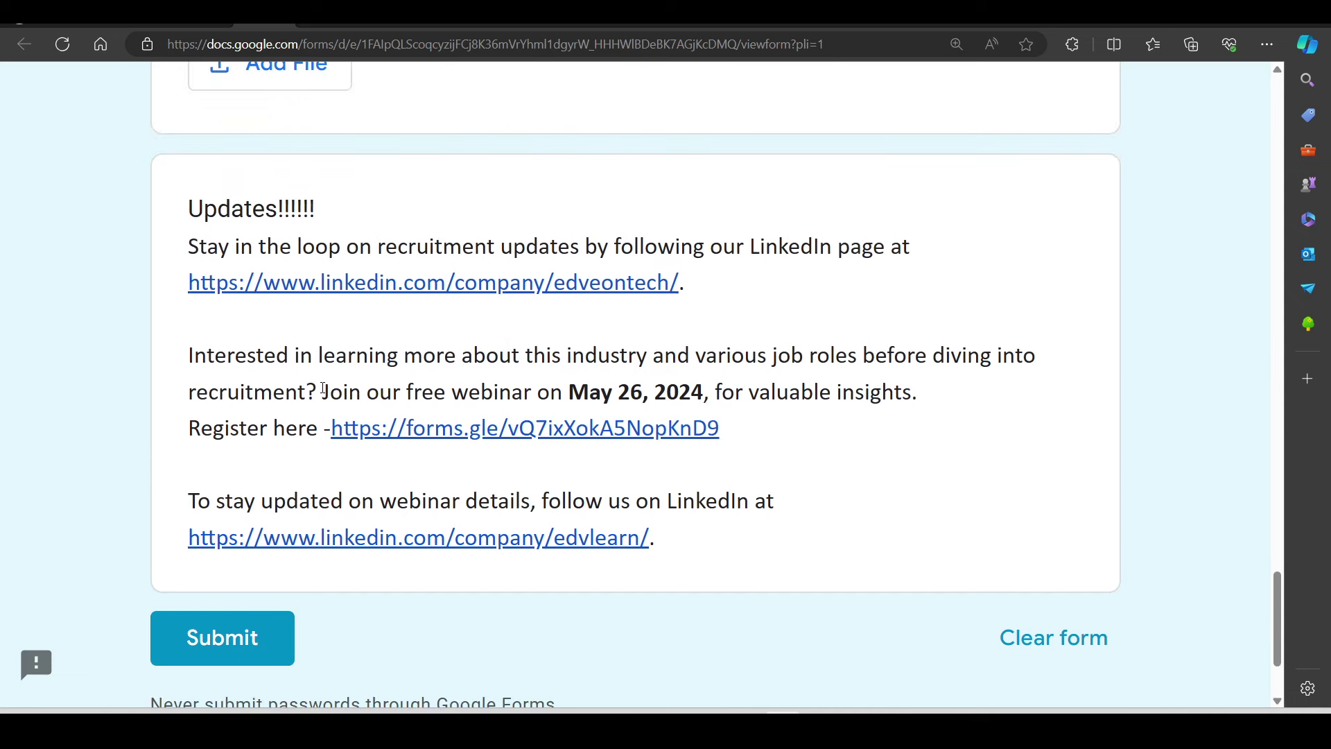
Step: Read the free webinar date note and open the forms.gle registration link in a new tab
{"action": "left_click_drag", "start_coordinate": [323, 391], "coordinate": [715, 395]}
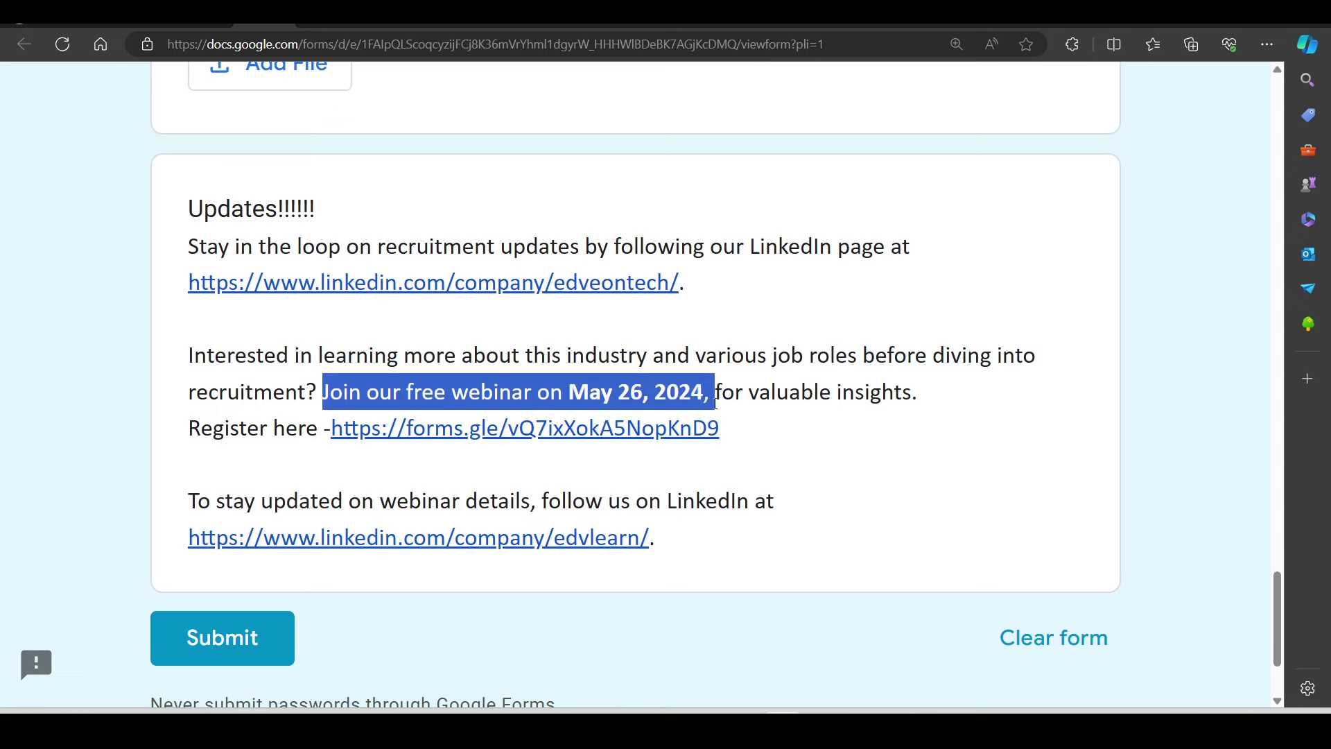
{"action": "left_click", "coordinate": [872, 449]}
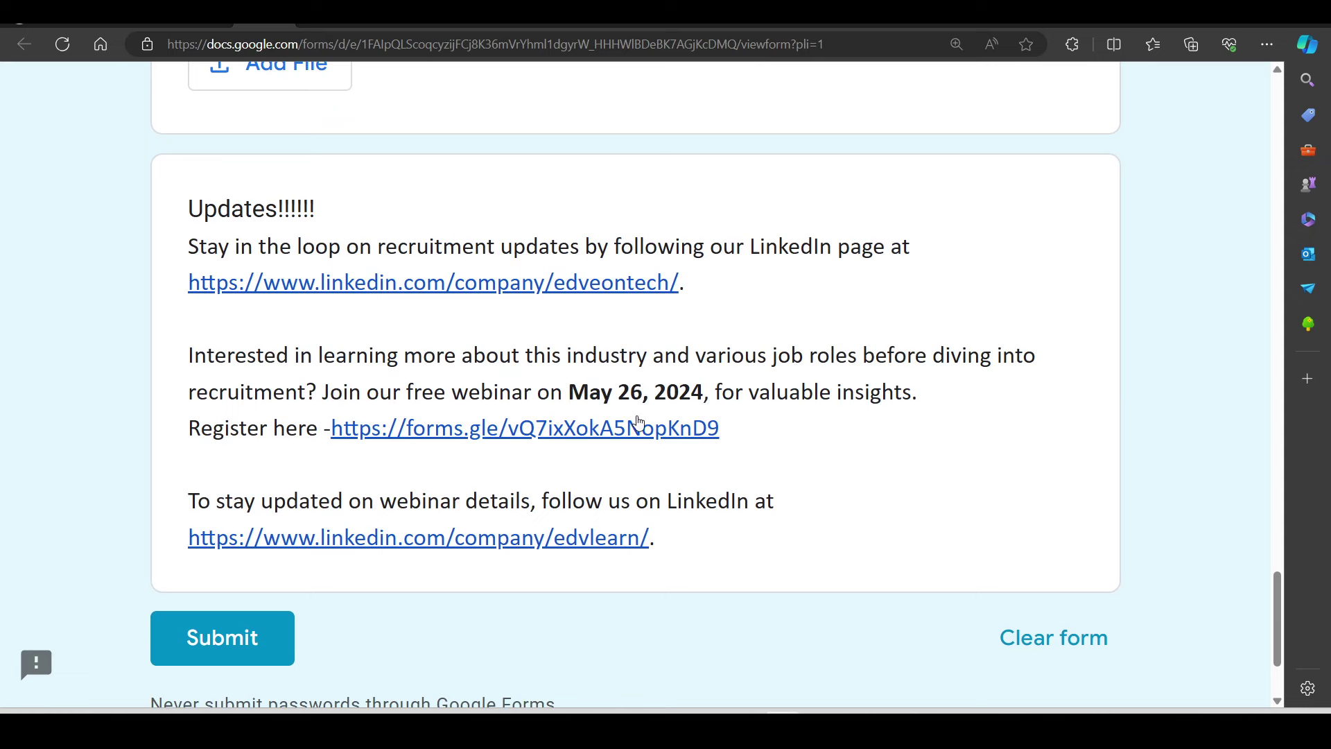
{"action": "right_click", "coordinate": [526, 447]}
{"action": "left_click", "coordinate": [580, 185]}
{"action": "left_click", "coordinate": [298, 22]}
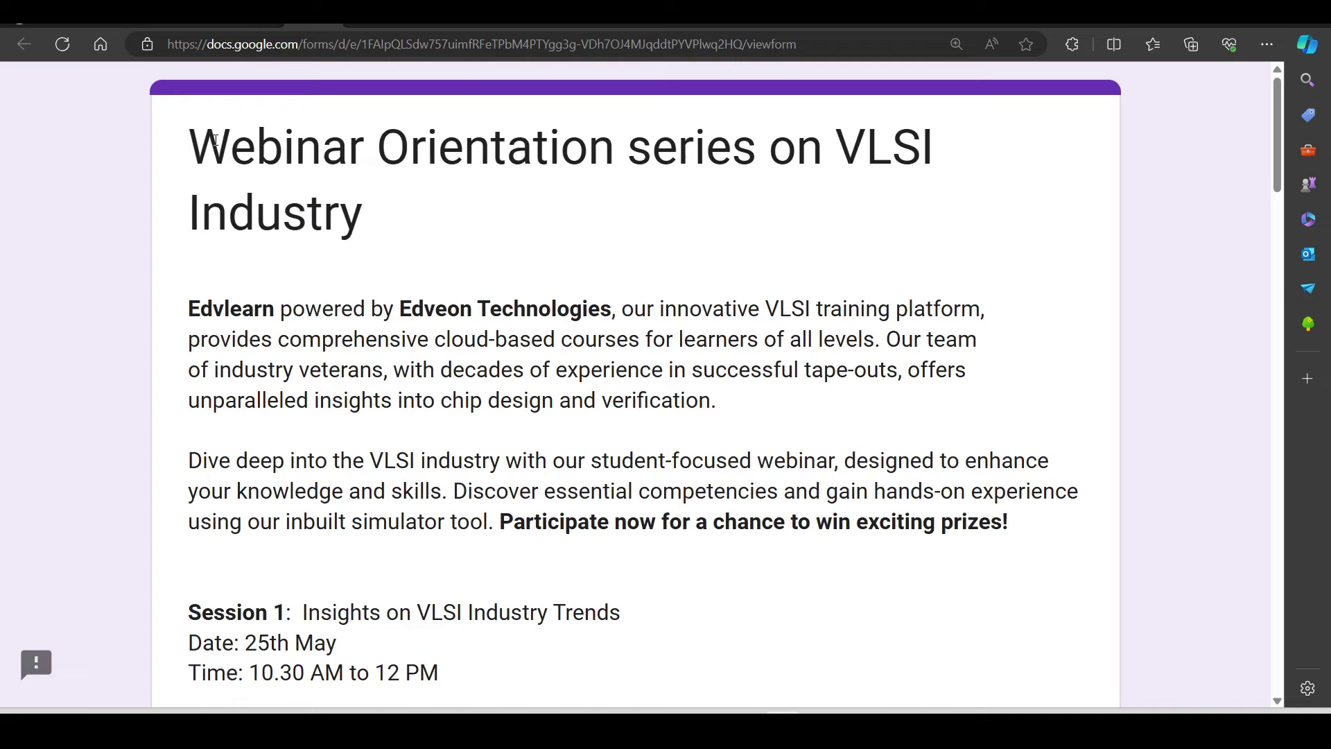
{"action": "left_click_drag", "start_coordinate": [163, 124], "coordinate": [321, 227]}
{"action": "scroll", "coordinate": [302, 219], "scroll_direction": "down", "scroll_amount": 3}
{"action": "left_click_drag", "start_coordinate": [331, 420], "coordinate": [399, 403]}
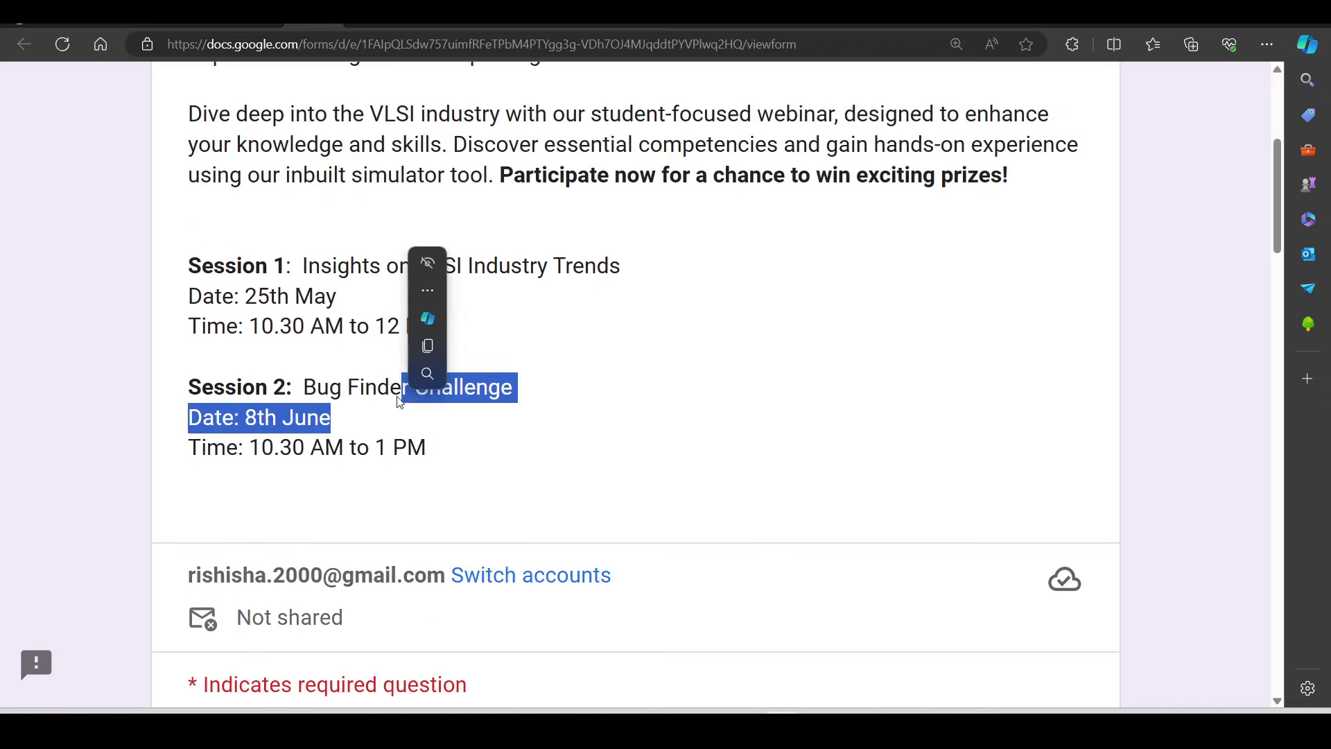
{"action": "scroll", "coordinate": [220, 226], "scroll_direction": "down", "scroll_amount": 3}
{"action": "scroll", "coordinate": [220, 226], "scroll_direction": "down", "scroll_amount": 5}
{"action": "scroll", "coordinate": [220, 226], "scroll_direction": "up", "scroll_amount": 6}
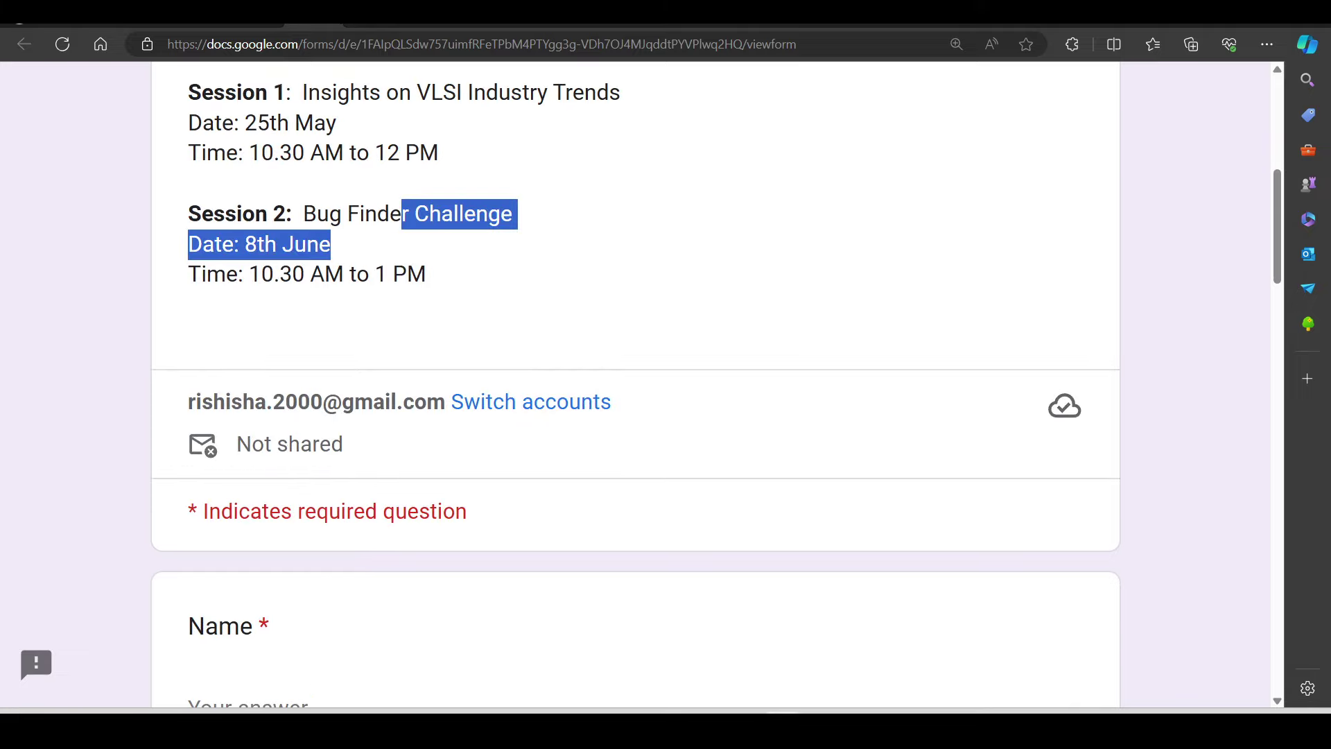
Step: Switch from the Unstop CloudSEK listing to the ZoftSolutions Google Forms application tab
{"action": "left_click", "coordinate": [261, 22]}
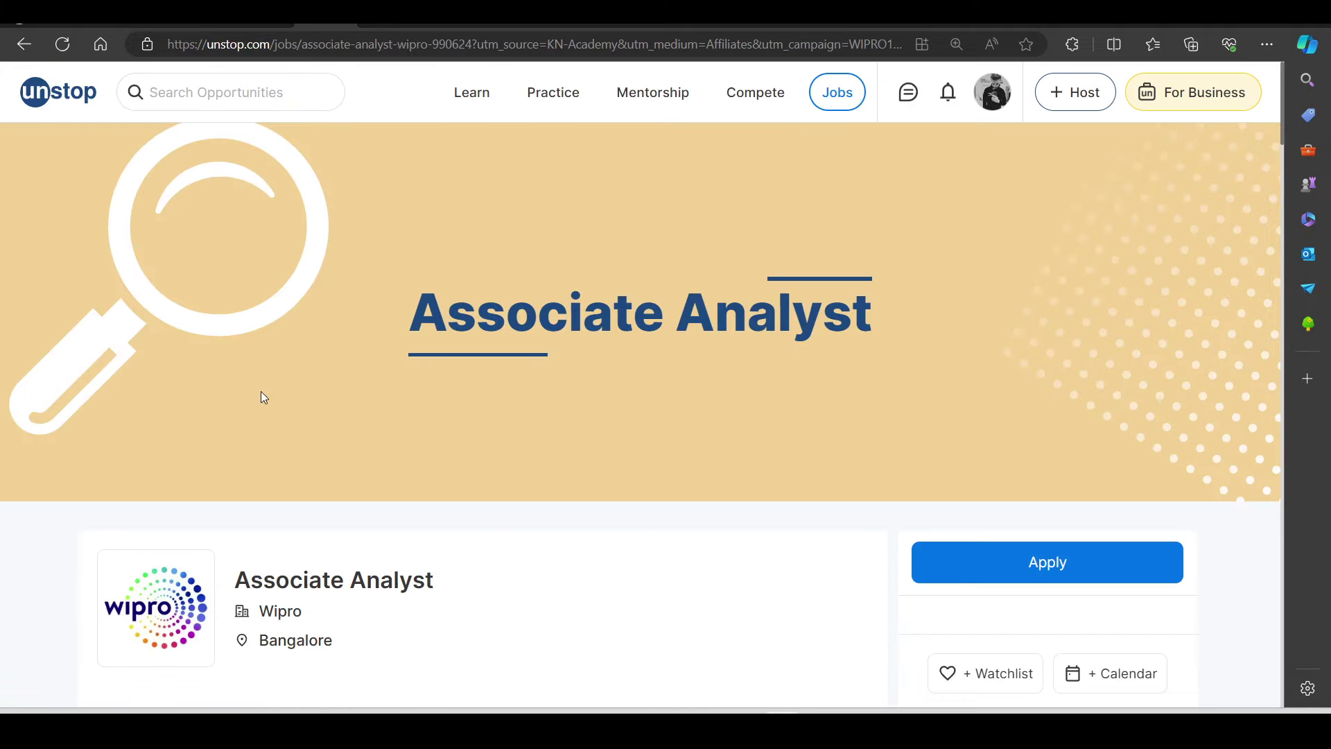
{"action": "scroll", "coordinate": [274, 378], "scroll_direction": "down", "scroll_amount": 1}
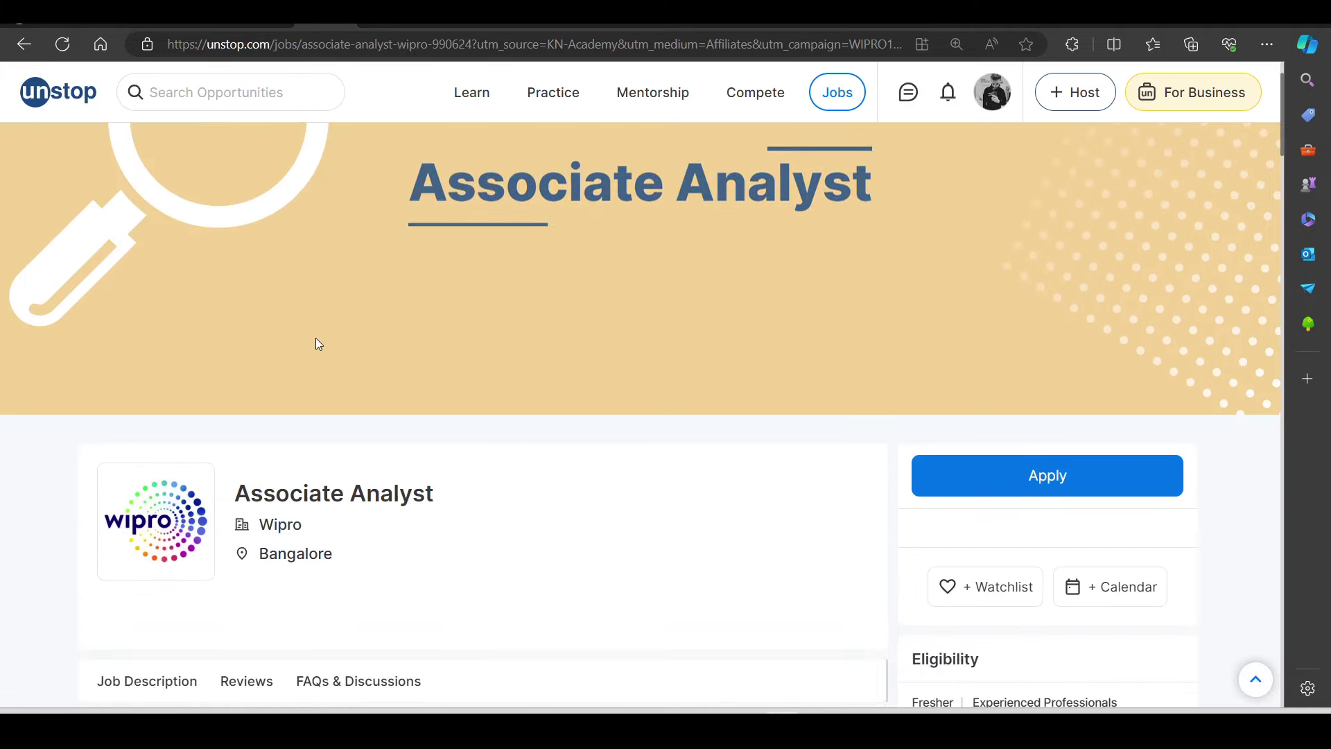
{"action": "scroll", "coordinate": [305, 338], "scroll_direction": "down", "scroll_amount": 2}
{"action": "scroll", "coordinate": [252, 278], "scroll_direction": "down", "scroll_amount": 3}
{"action": "scroll", "coordinate": [253, 277], "scroll_direction": "down", "scroll_amount": 2}
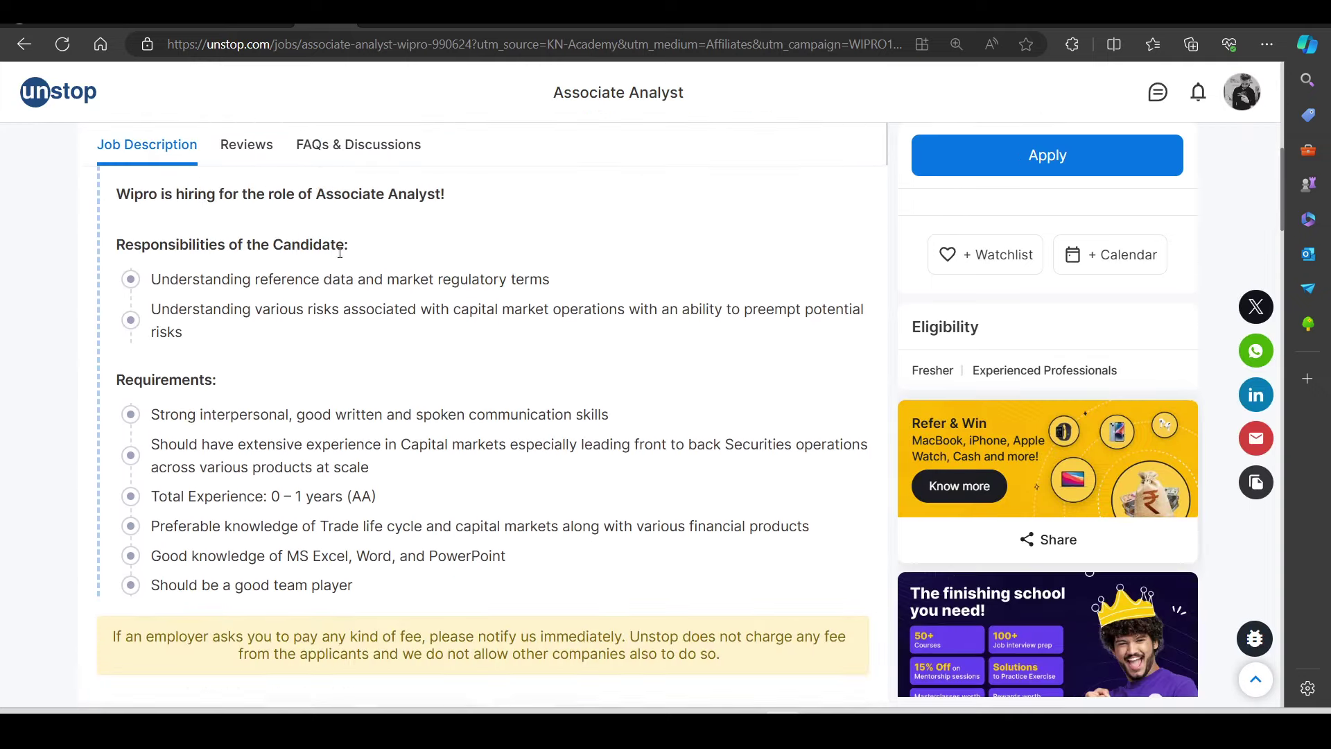
{"action": "scroll", "coordinate": [368, 268], "scroll_direction": "down", "scroll_amount": 1}
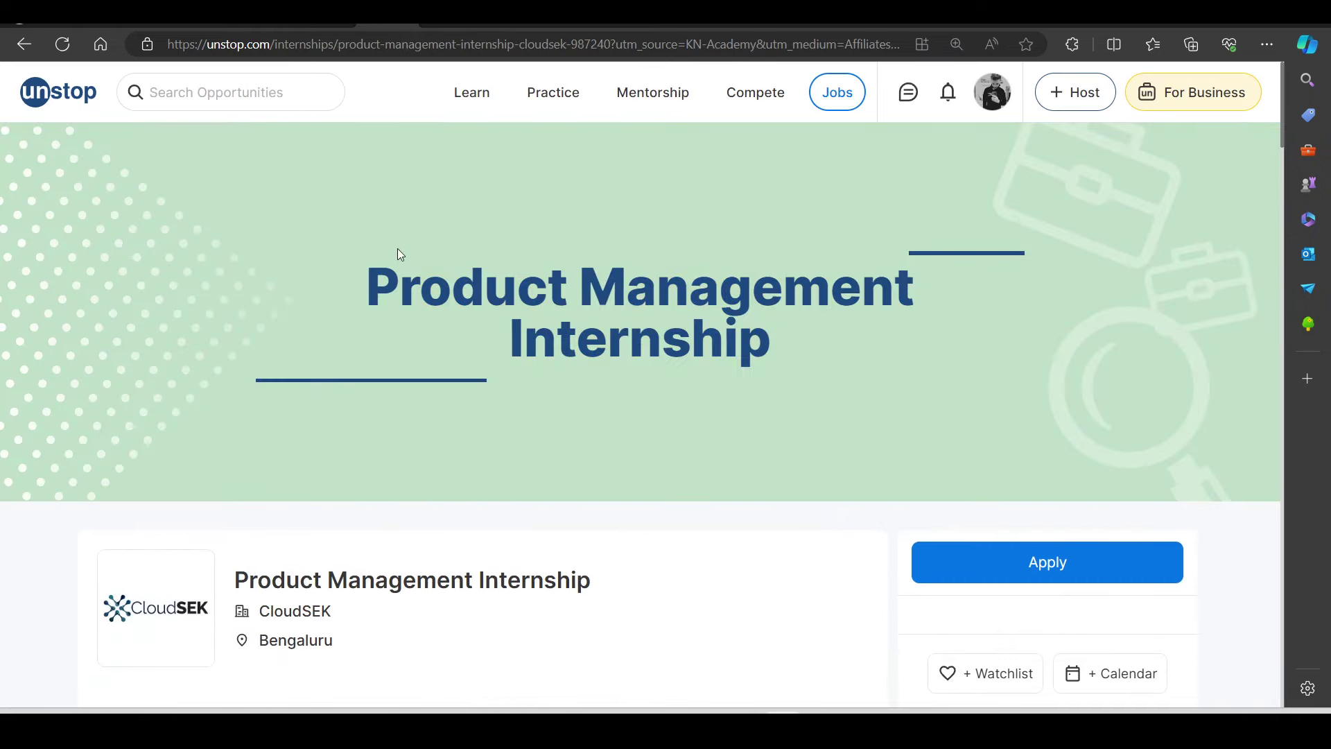
{"action": "scroll", "coordinate": [412, 331], "scroll_direction": "down", "scroll_amount": 2}
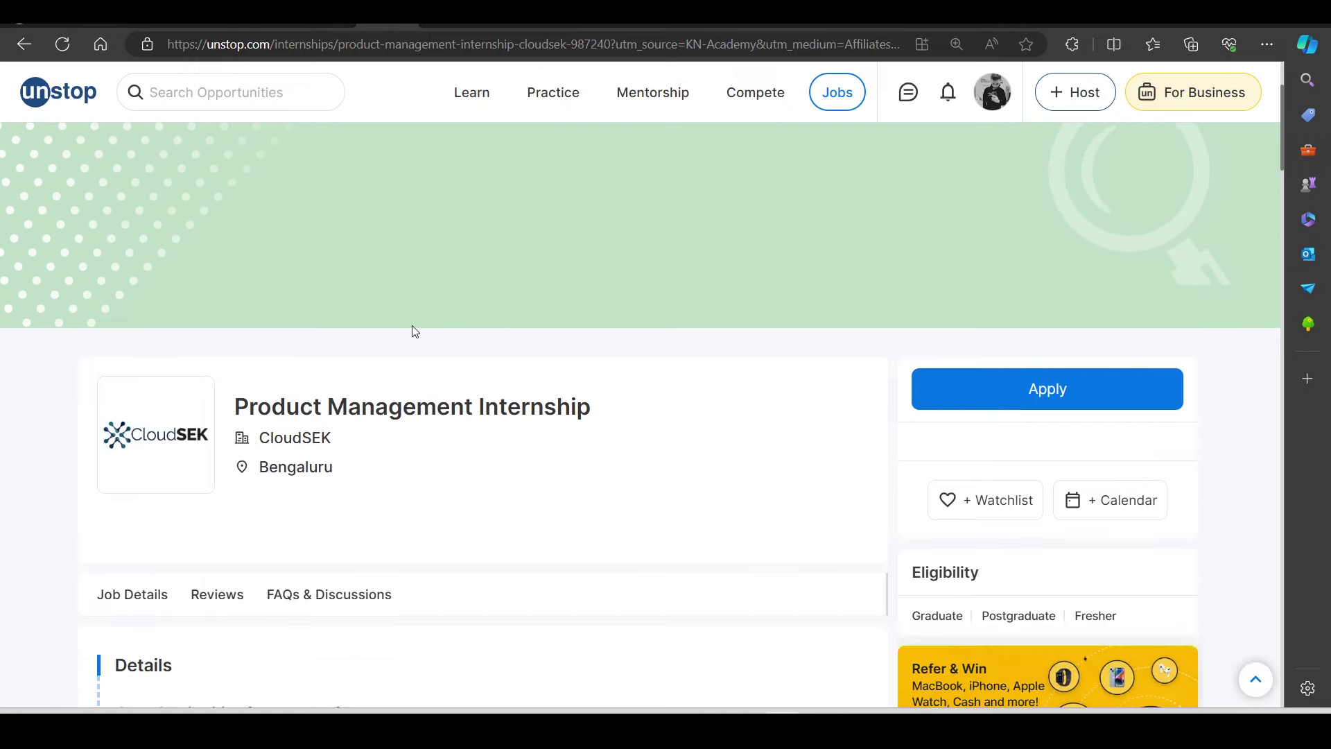
{"action": "scroll", "coordinate": [404, 340], "scroll_direction": "down", "scroll_amount": 3}
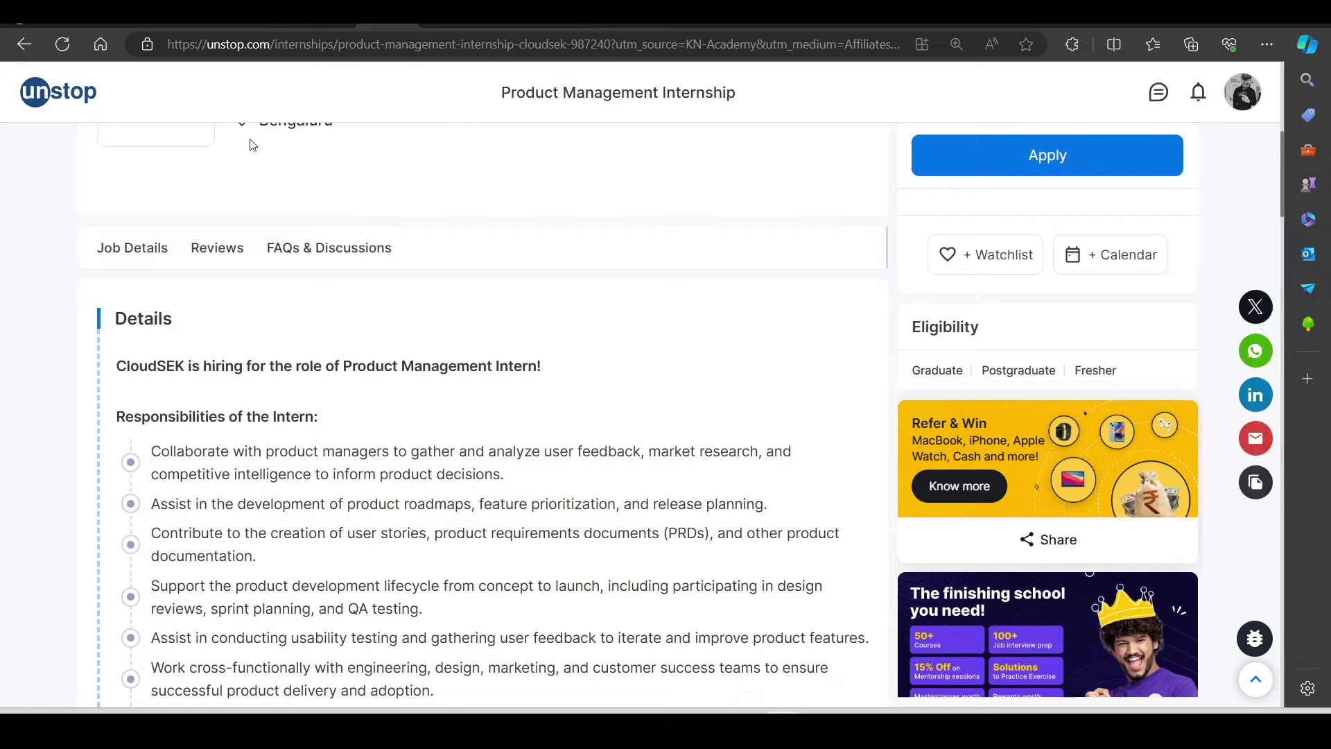
{"action": "scroll", "coordinate": [438, 343], "scroll_direction": "up", "scroll_amount": 2}
{"action": "scroll", "coordinate": [406, 345], "scroll_direction": "down", "scroll_amount": 4}
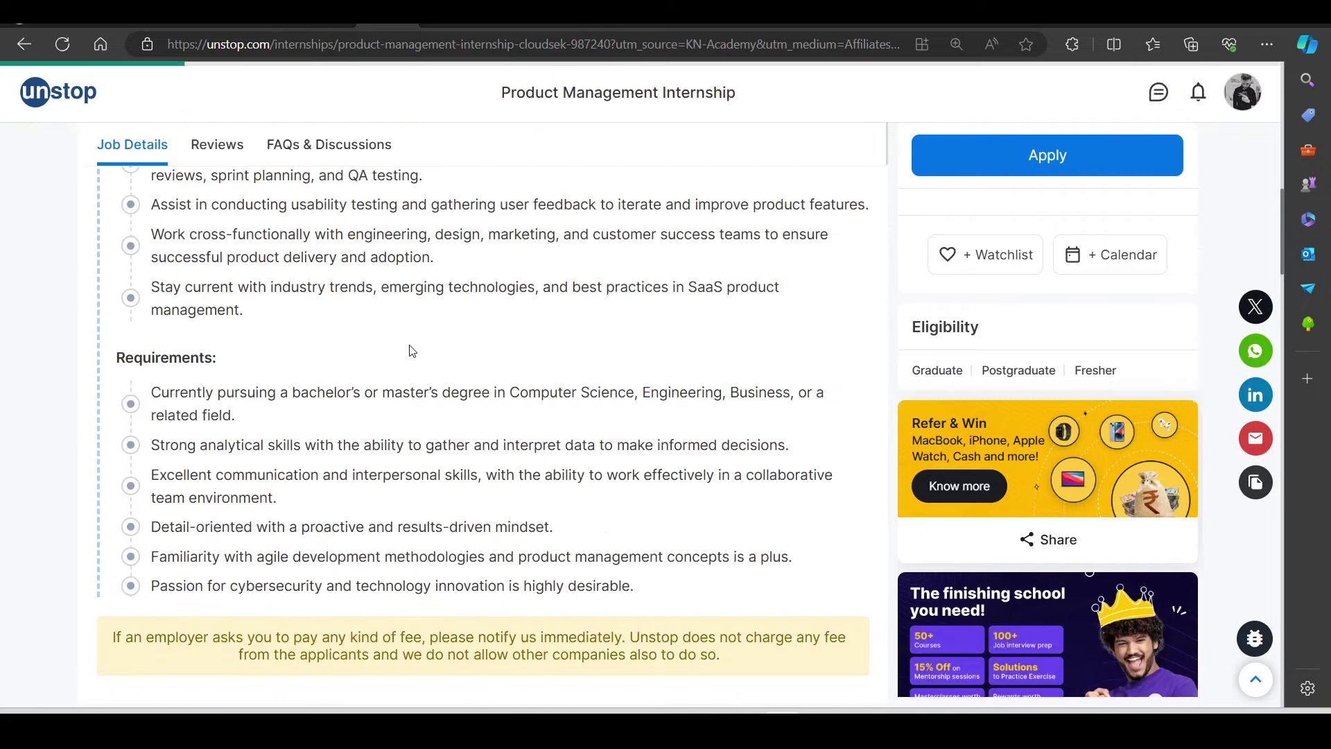
{"action": "scroll", "coordinate": [407, 345], "scroll_direction": "up", "scroll_amount": 7}
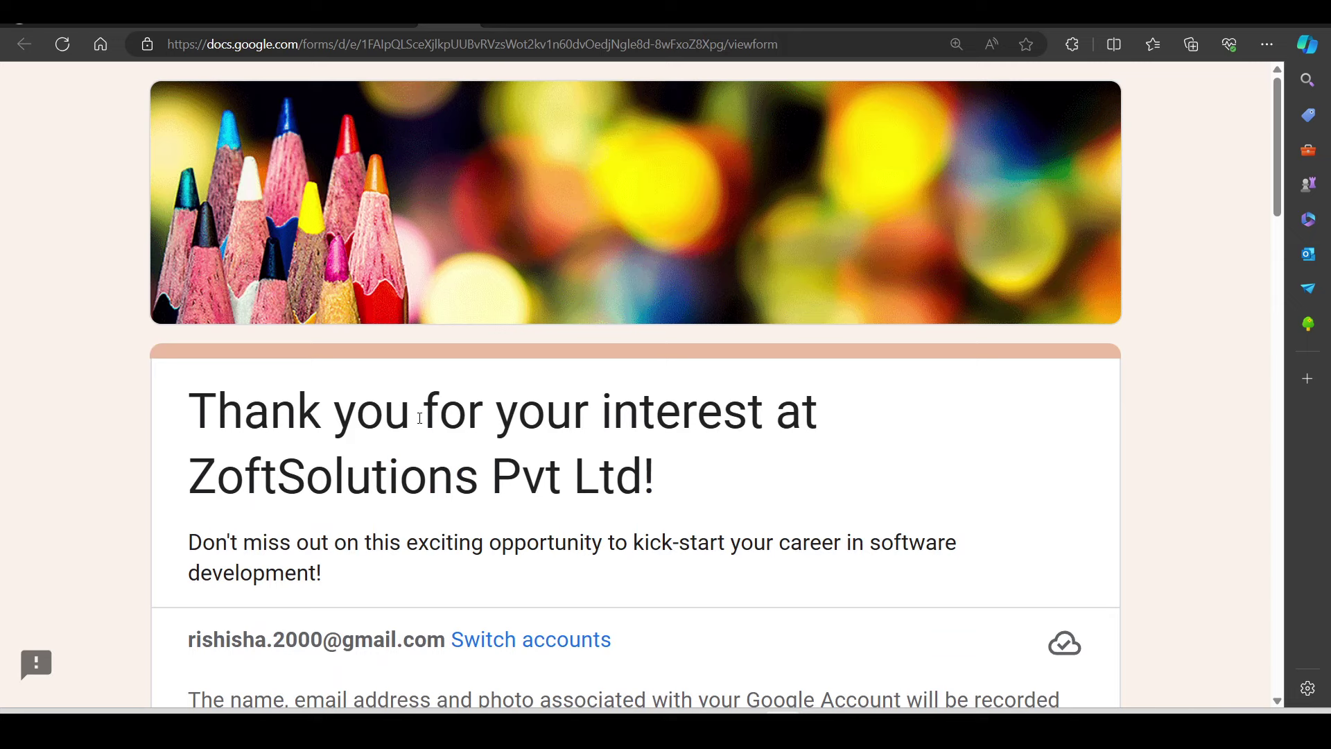
{"action": "left_click_drag", "start_coordinate": [189, 406], "coordinate": [764, 411]}
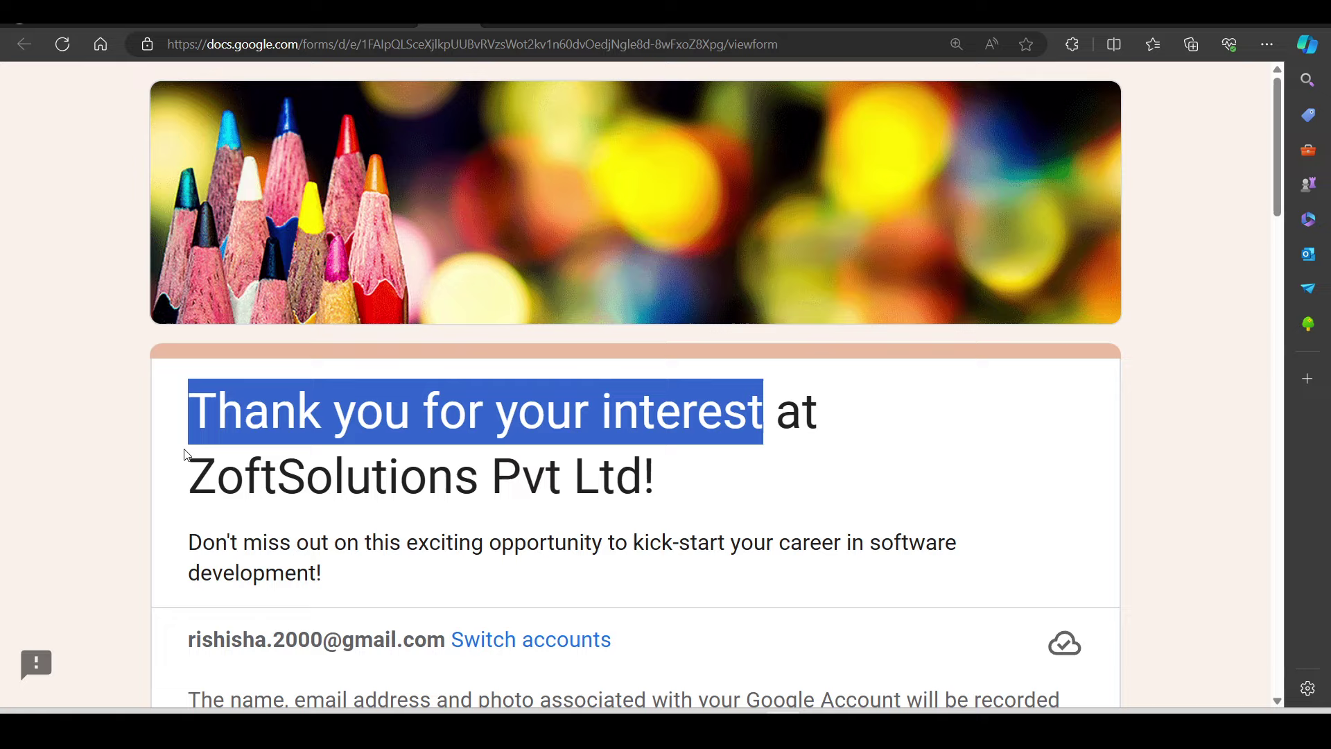
{"action": "left_click_drag", "start_coordinate": [188, 476], "coordinate": [546, 476]}
{"action": "scroll", "coordinate": [2, 310], "scroll_direction": "down", "scroll_amount": 3}
{"action": "scroll", "coordinate": [2, 310], "scroll_direction": "down", "scroll_amount": 4}
{"action": "scroll", "coordinate": [343, 140], "scroll_direction": "down", "scroll_amount": 5}
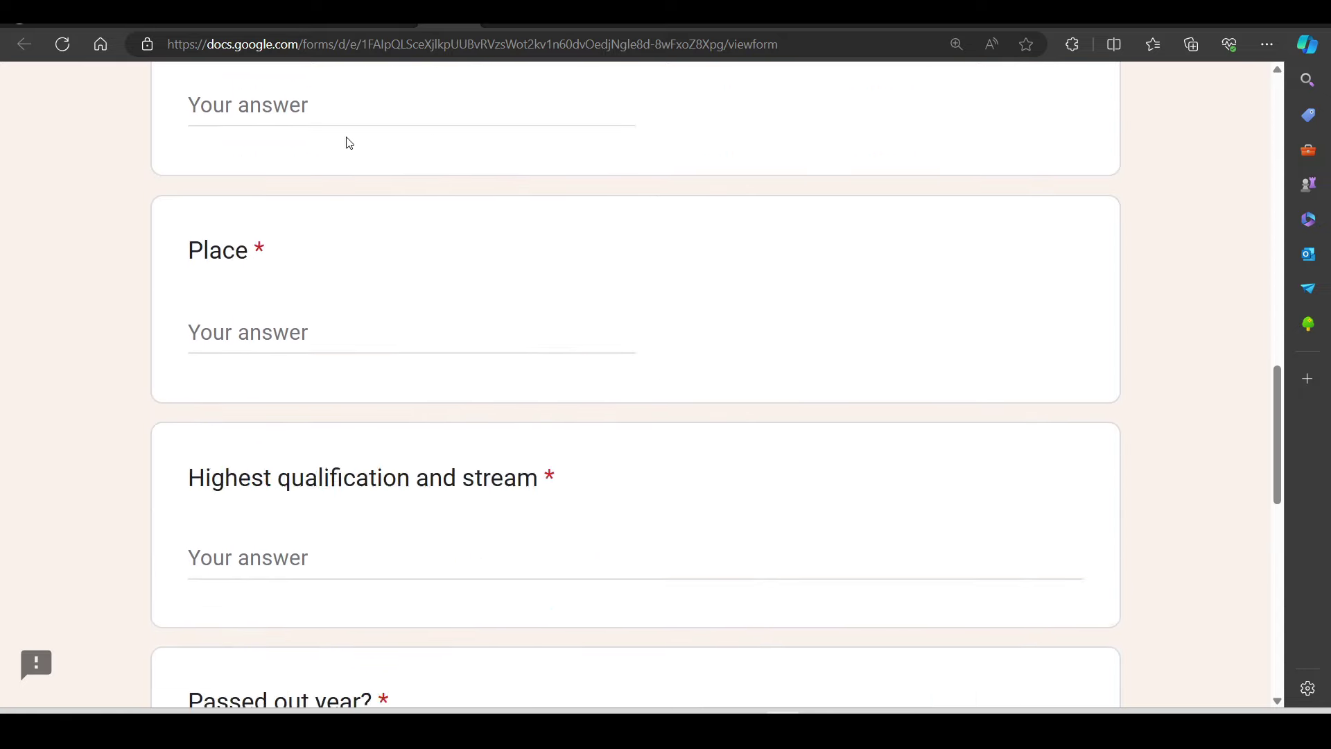
{"action": "scroll", "coordinate": [344, 140], "scroll_direction": "down", "scroll_amount": 5}
{"action": "scroll", "coordinate": [275, 283], "scroll_direction": "down", "scroll_amount": 3}
{"action": "scroll", "coordinate": [307, 517], "scroll_direction": "up", "scroll_amount": 4}
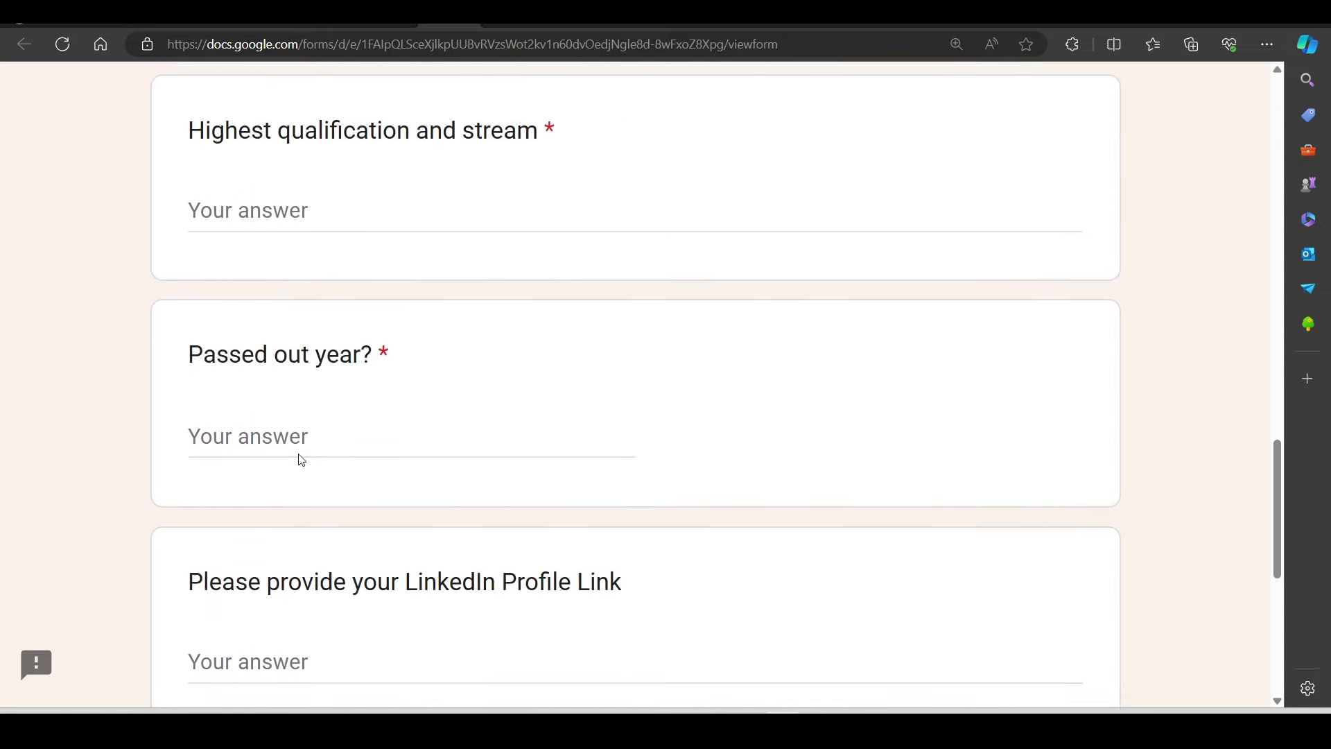
{"action": "scroll", "coordinate": [299, 458], "scroll_direction": "up", "scroll_amount": 5}
{"action": "scroll", "coordinate": [294, 440], "scroll_direction": "up", "scroll_amount": 6}
{"action": "scroll", "coordinate": [294, 434], "scroll_direction": "up", "scroll_amount": 3}
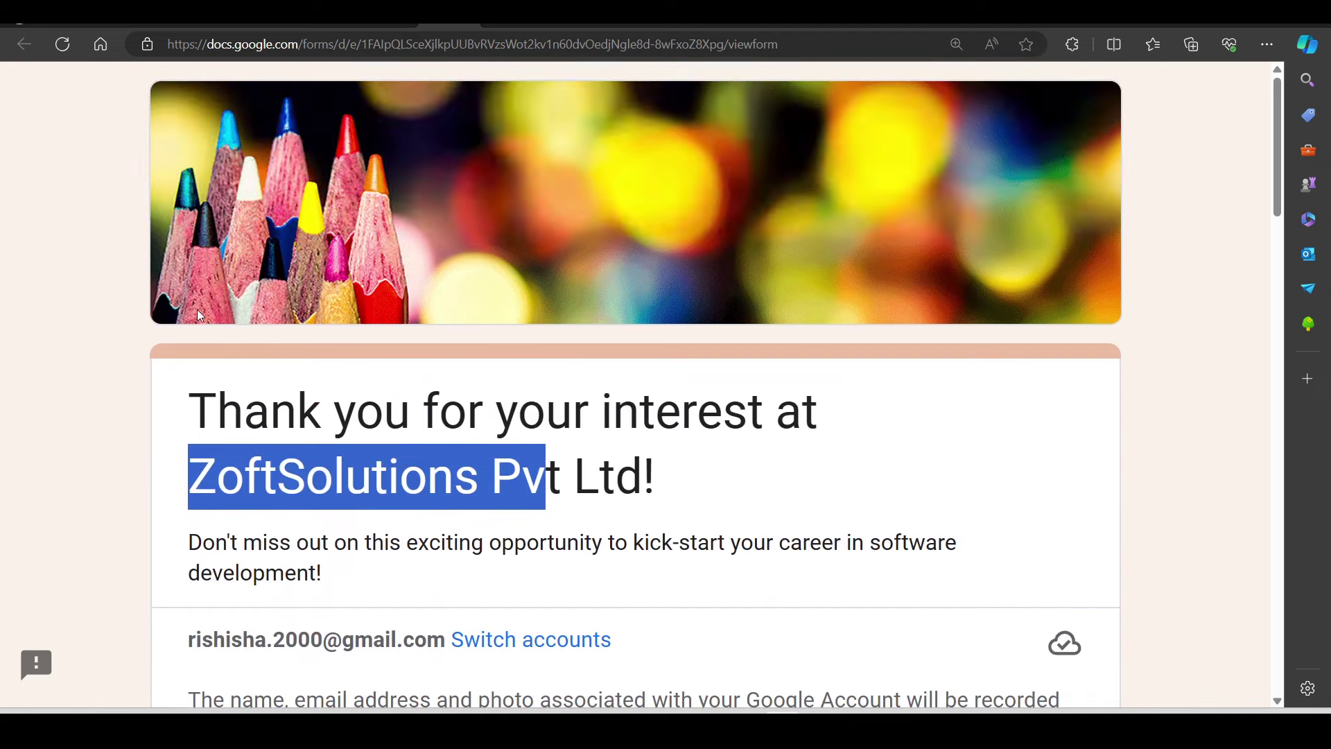
{"action": "scroll", "coordinate": [510, 160], "scroll_direction": "down", "scroll_amount": 2}
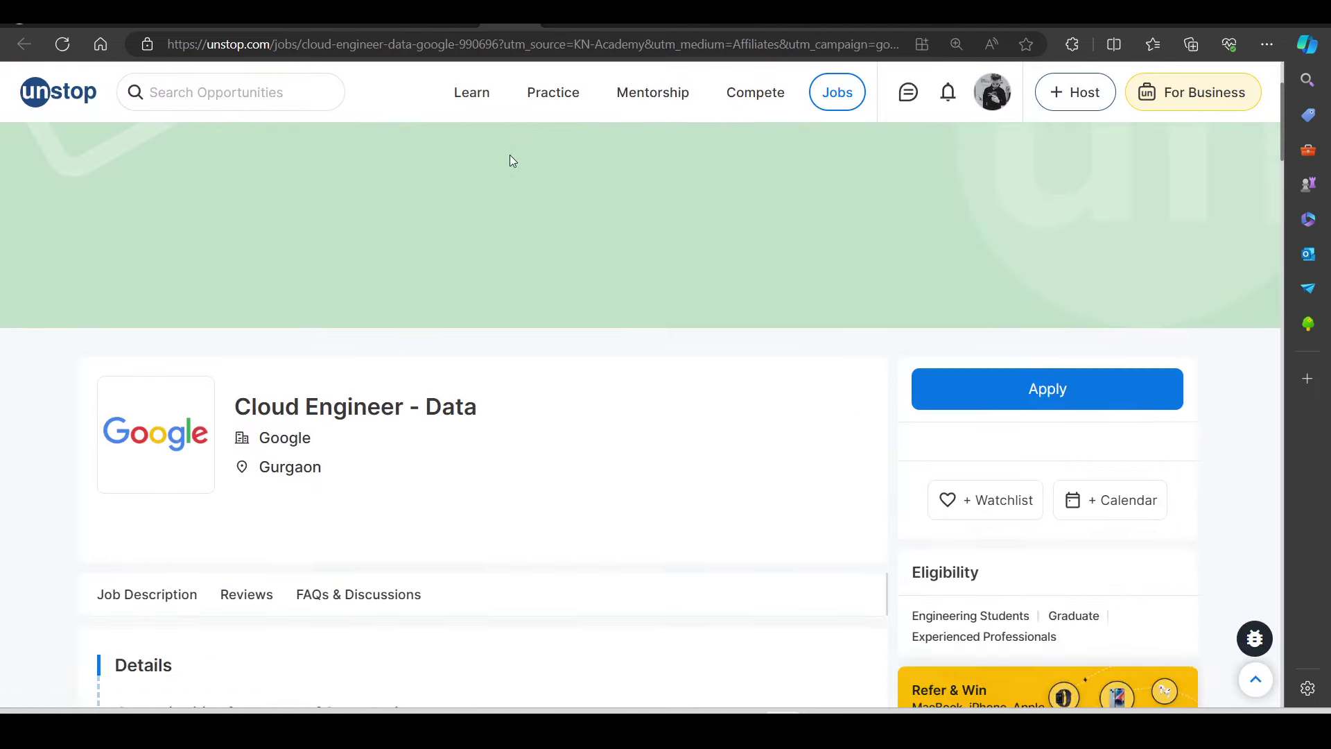
{"action": "left_click_drag", "start_coordinate": [225, 405], "coordinate": [545, 395]}
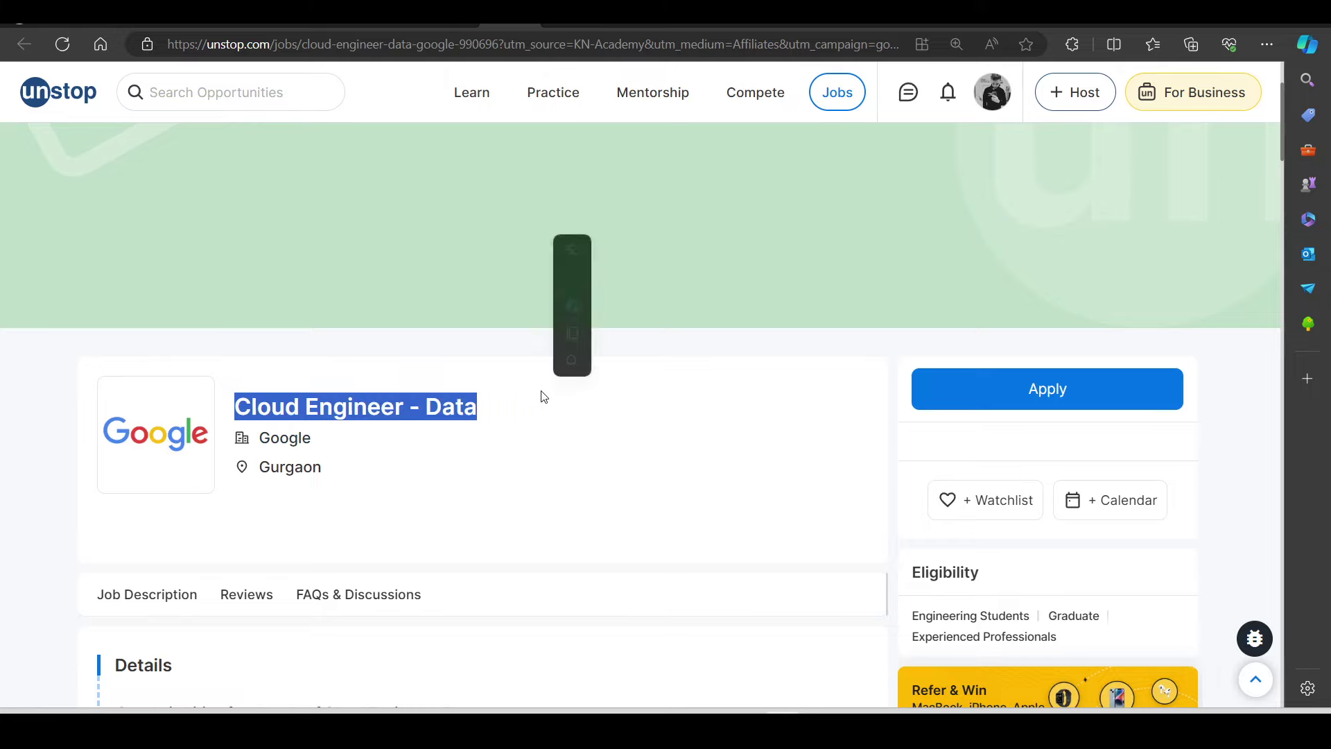
{"action": "scroll", "coordinate": [190, 292], "scroll_direction": "down", "scroll_amount": 2}
{"action": "scroll", "coordinate": [156, 396], "scroll_direction": "down", "scroll_amount": 6}
{"action": "scroll", "coordinate": [169, 365], "scroll_direction": "down", "scroll_amount": 3}
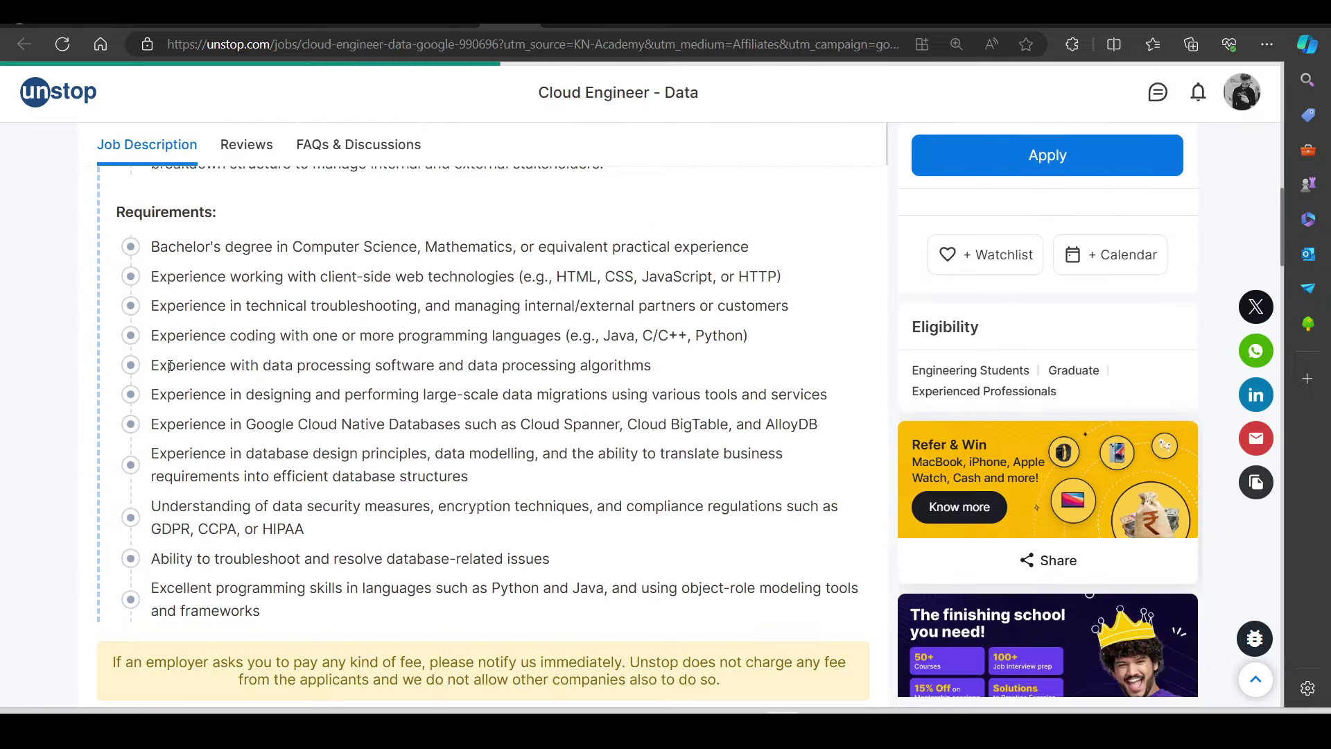
{"action": "left_click_drag", "start_coordinate": [147, 250], "coordinate": [432, 592]}
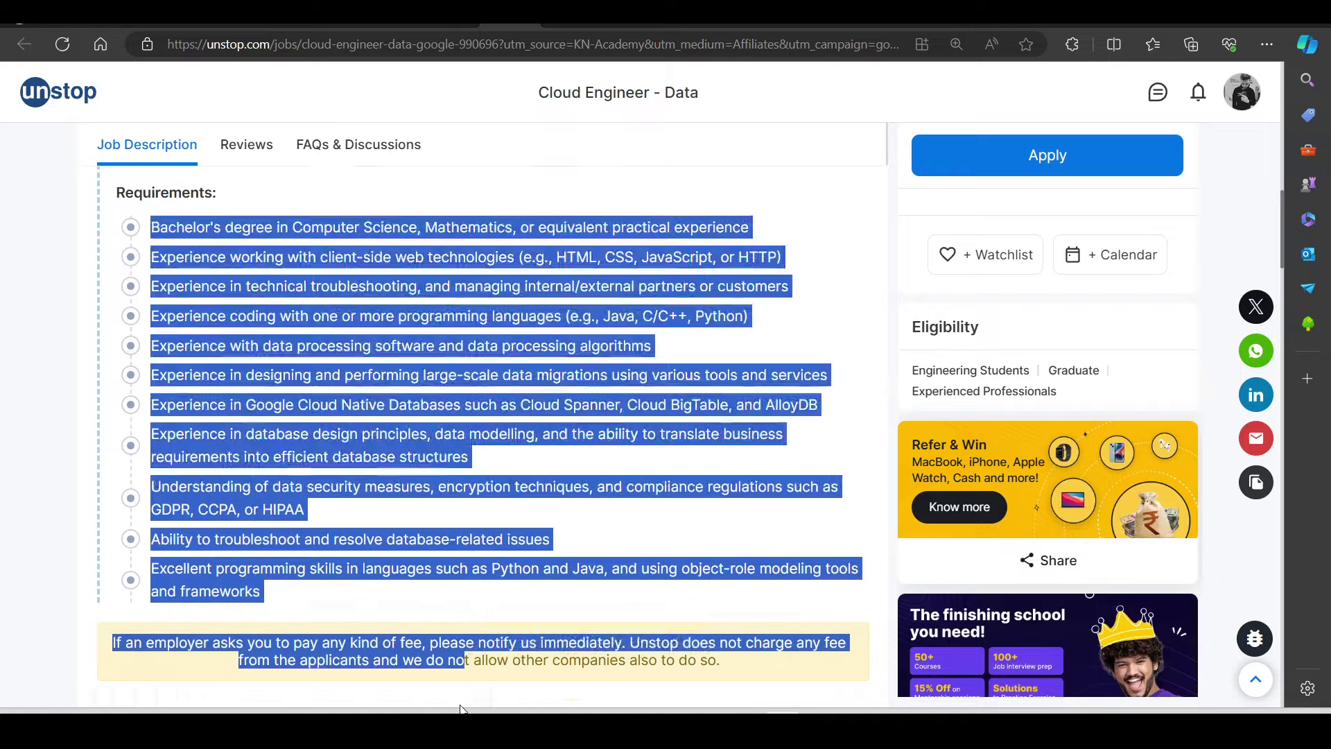
{"action": "scroll", "coordinate": [431, 592], "scroll_direction": "up", "scroll_amount": 2}
Step: Highlight OpenGig's SDE intern role summary and skill tags, then move to Deloitte's LinkedIn posting
{"action": "left_click", "coordinate": [359, 305]}
{"action": "scroll", "coordinate": [359, 305], "scroll_direction": "down", "scroll_amount": 2}
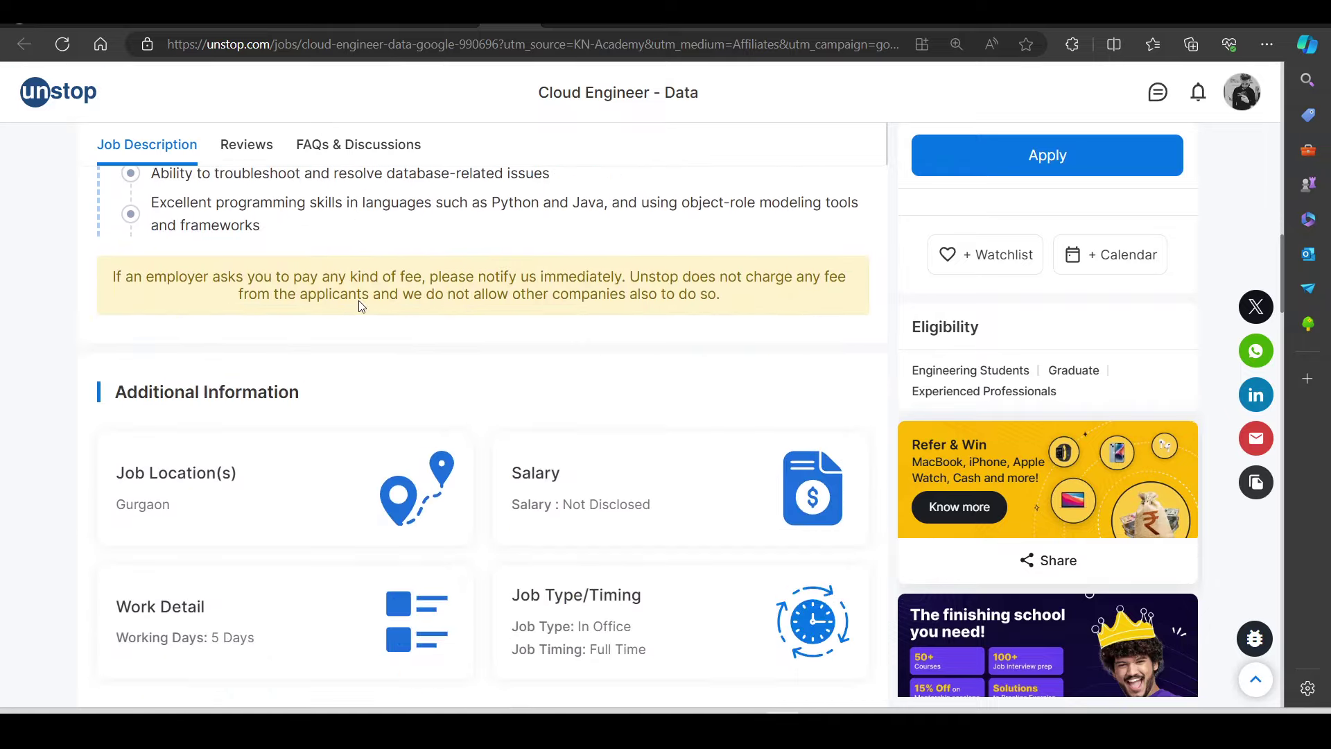
{"action": "scroll", "coordinate": [360, 312], "scroll_direction": "up", "scroll_amount": 4}
{"action": "scroll", "coordinate": [361, 312], "scroll_direction": "up", "scroll_amount": 4}
{"action": "scroll", "coordinate": [371, 343], "scroll_direction": "up", "scroll_amount": 6}
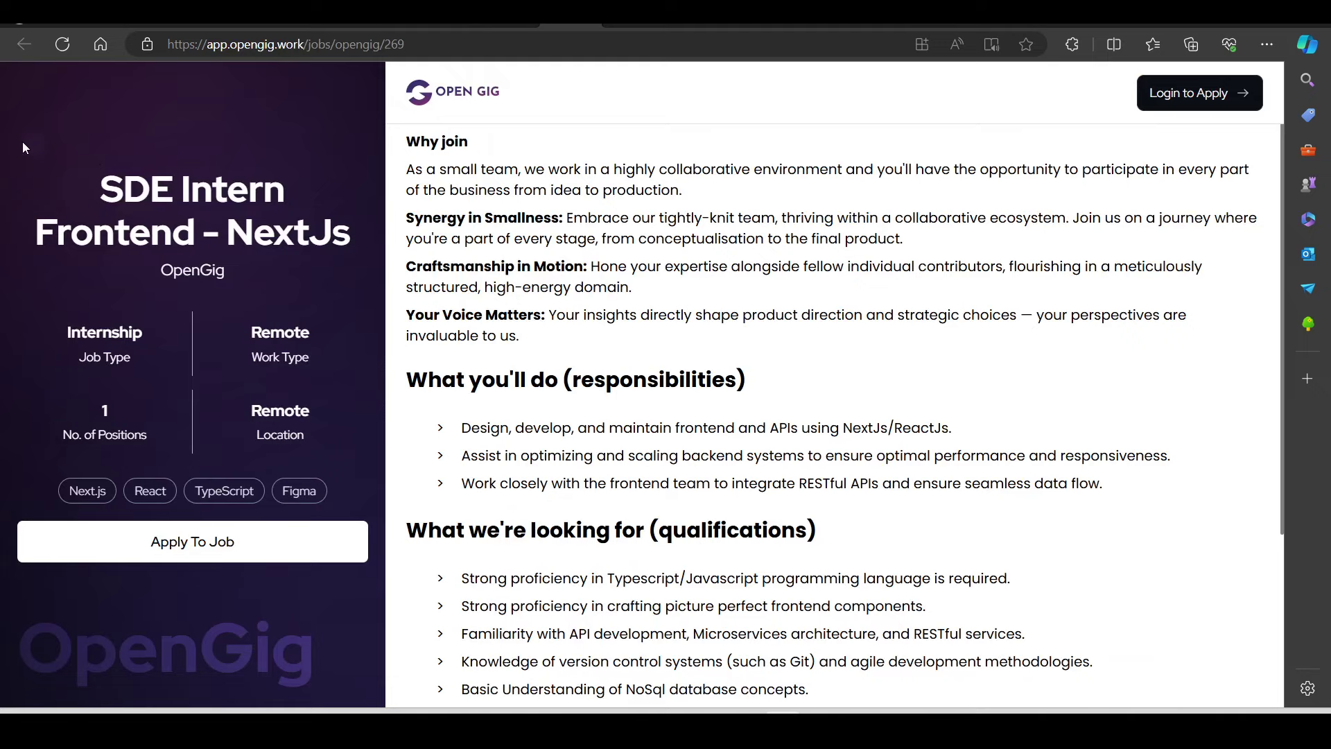
{"action": "left_click_drag", "start_coordinate": [36, 216], "coordinate": [292, 249]}
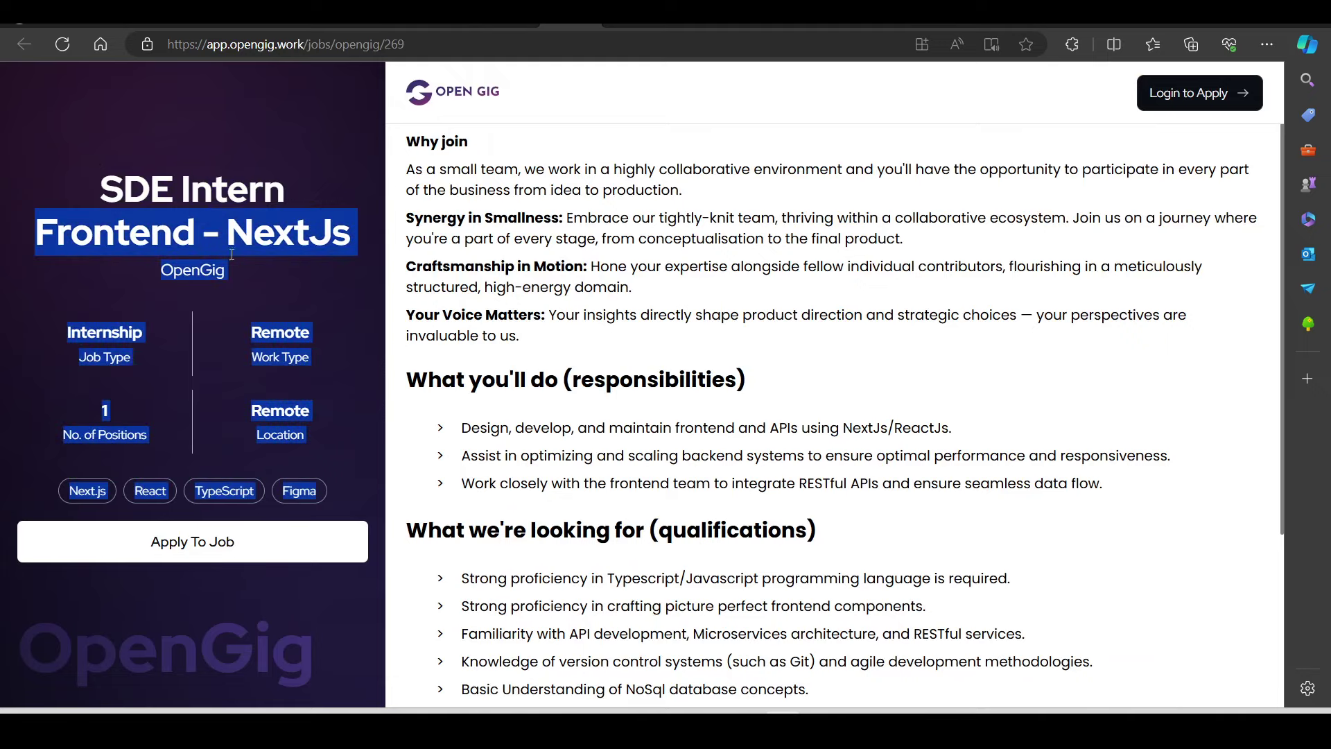
{"action": "left_click", "coordinate": [215, 542]}
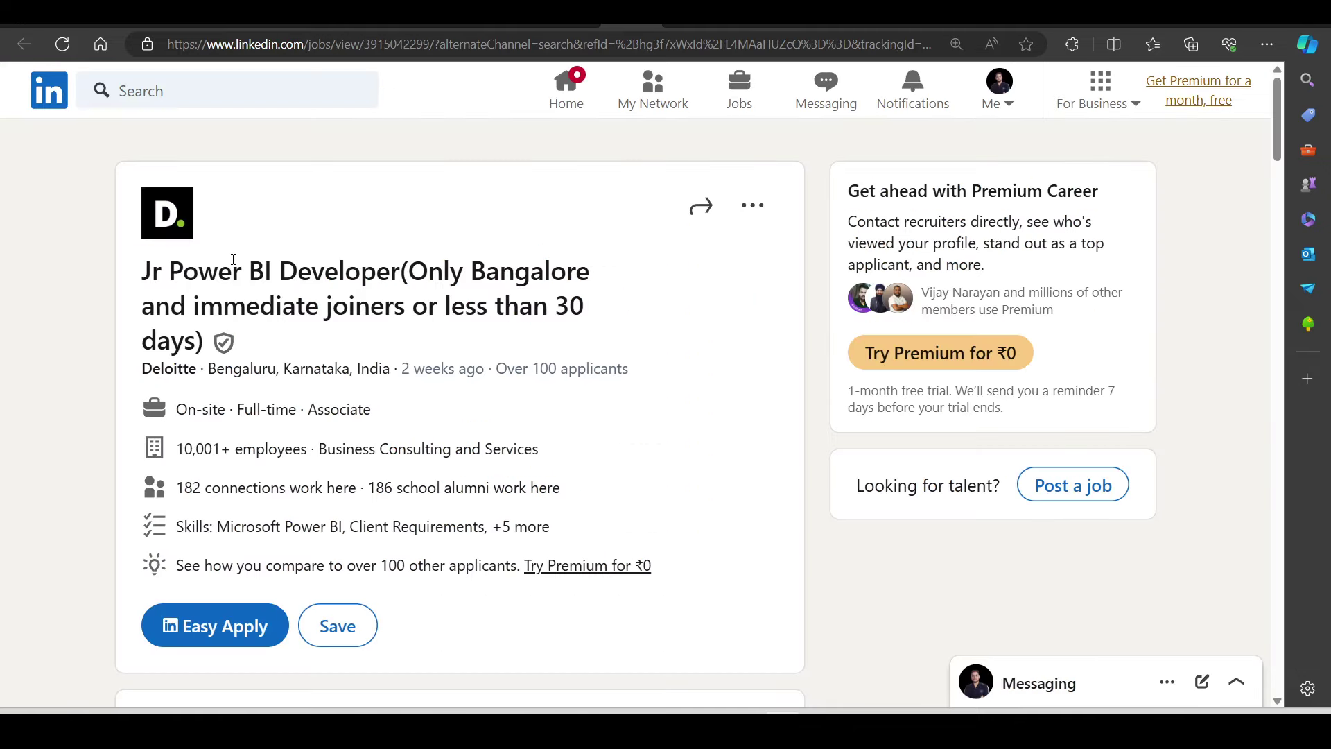
Step: Highlight Deloitte's Jr Power BI Developer title and expand the full job description
{"action": "left_click_drag", "start_coordinate": [136, 274], "coordinate": [591, 273]}
{"action": "left_click_drag", "start_coordinate": [141, 305], "coordinate": [573, 326]}
{"action": "left_click", "coordinate": [573, 327]}
{"action": "scroll", "coordinate": [125, 207], "scroll_direction": "down", "scroll_amount": 3}
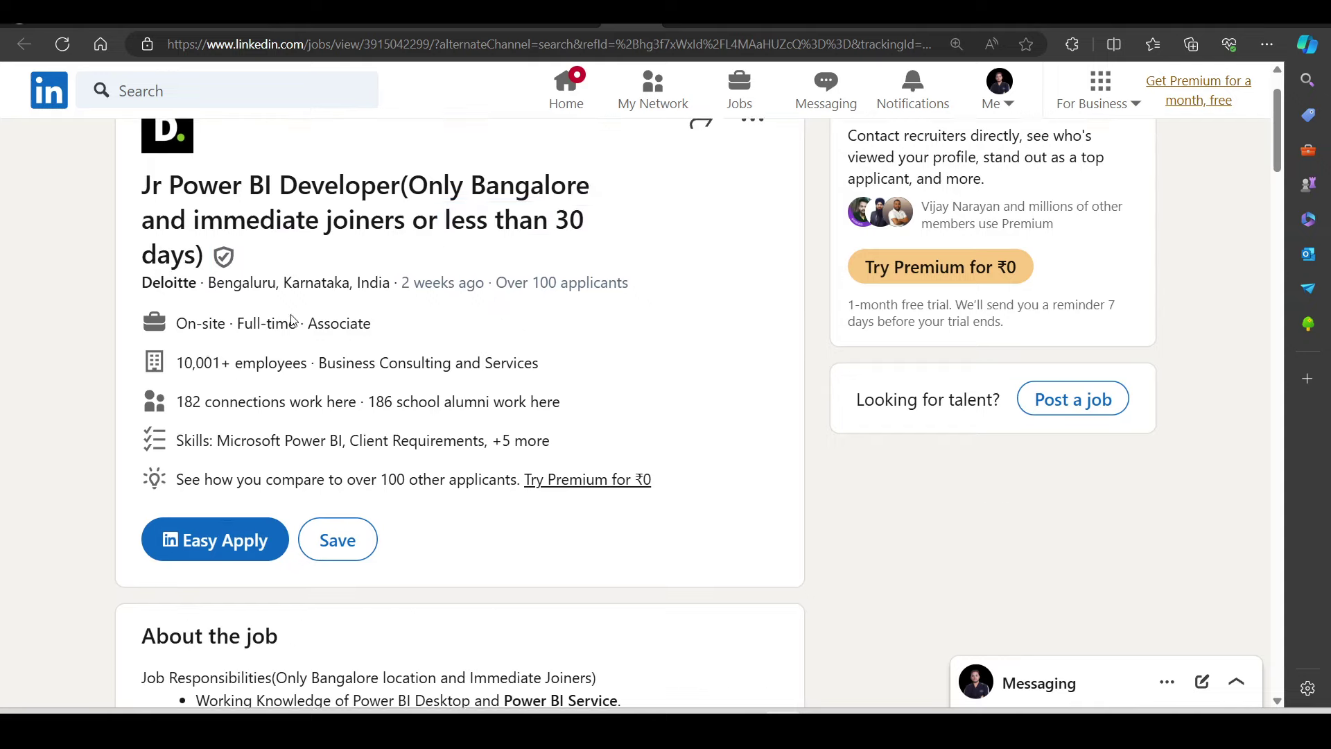
{"action": "scroll", "coordinate": [125, 208], "scroll_direction": "down", "scroll_amount": 2}
{"action": "left_click", "coordinate": [481, 385]}
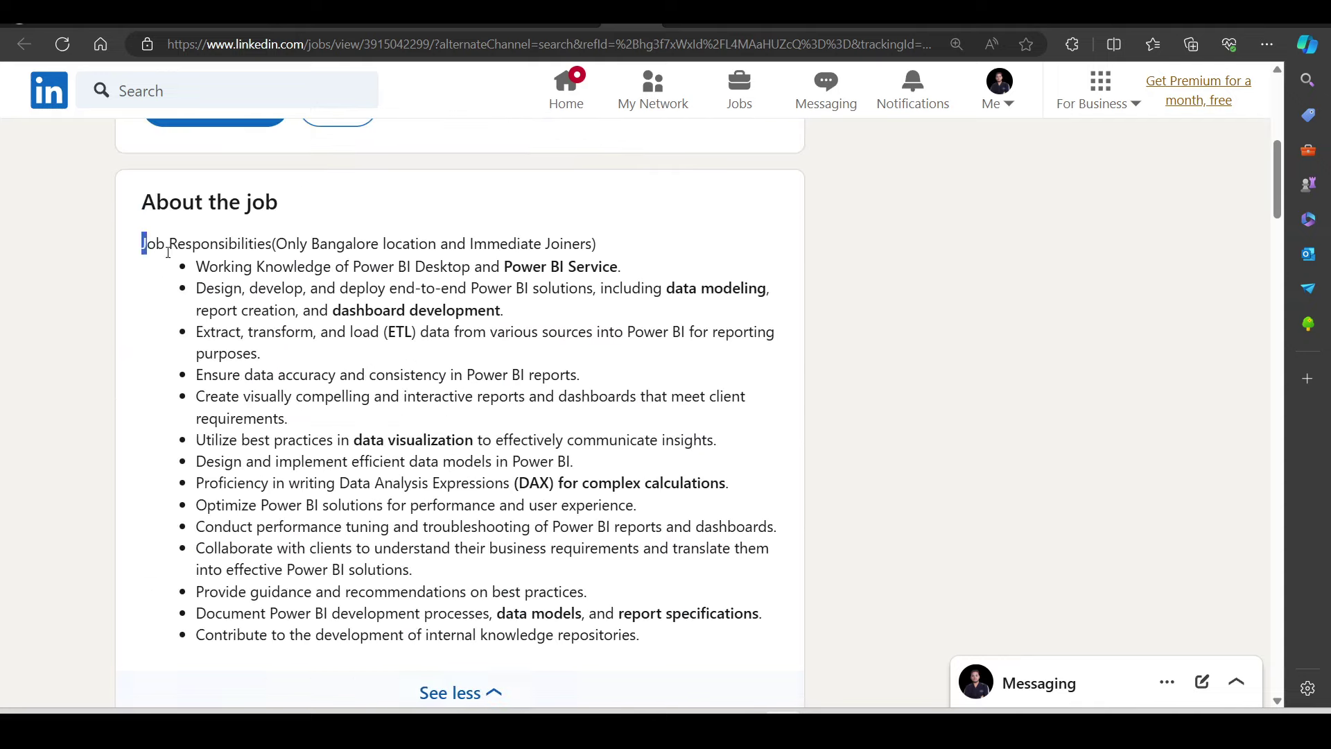
{"action": "mouse_move", "coordinate": [139, 242]}
{"action": "left_mouse_down"}
{"action": "mouse_move", "coordinate": [380, 361]}
{"action": "mouse_move", "coordinate": [495, 353]}
{"action": "left_mouse_up"}
{"action": "scroll", "coordinate": [354, 243], "scroll_direction": "up", "scroll_amount": 2}
{"action": "scroll", "coordinate": [152, 387], "scroll_direction": "up", "scroll_amount": 5}
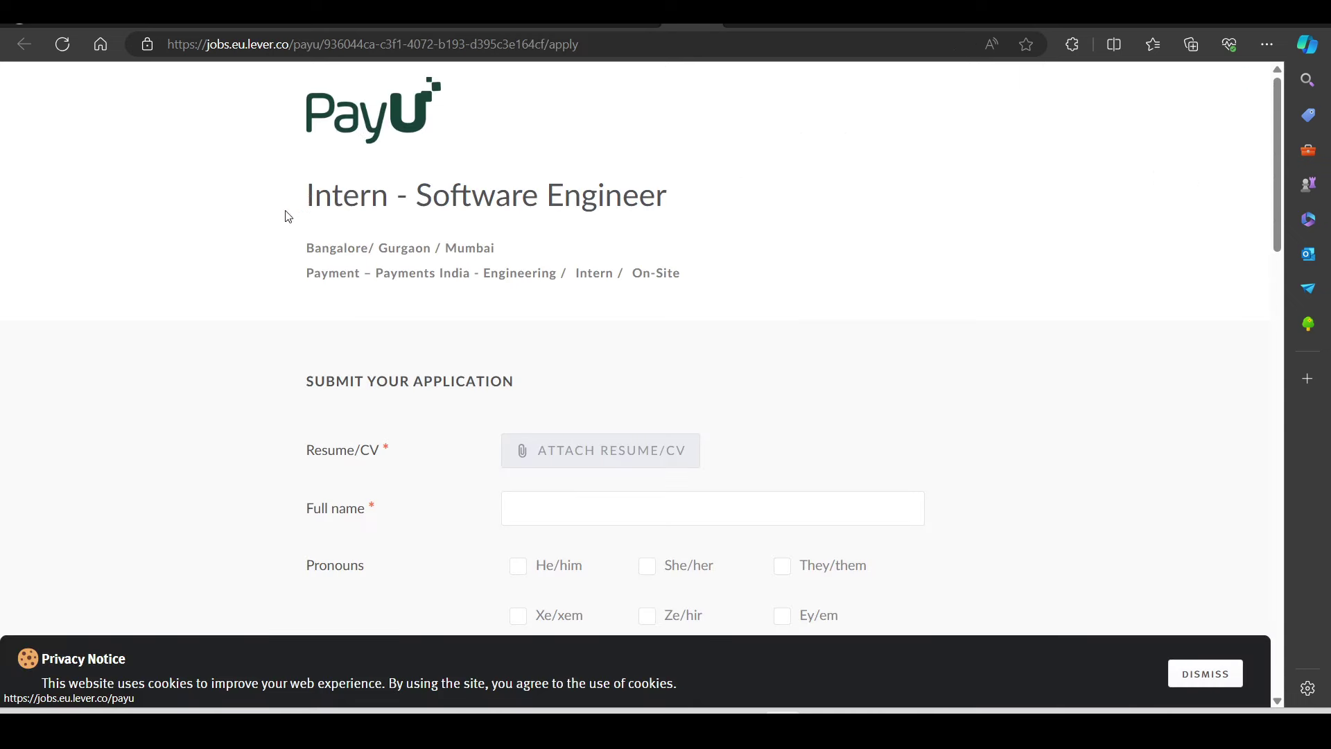
Step: Highlight PayU's Intern - Software Engineer title and office locations on the Lever form
{"action": "mouse_move", "coordinate": [286, 217]}
{"action": "left_mouse_down"}
{"action": "mouse_move", "coordinate": [639, 196]}
{"action": "mouse_move", "coordinate": [630, 218]}
{"action": "left_mouse_up"}
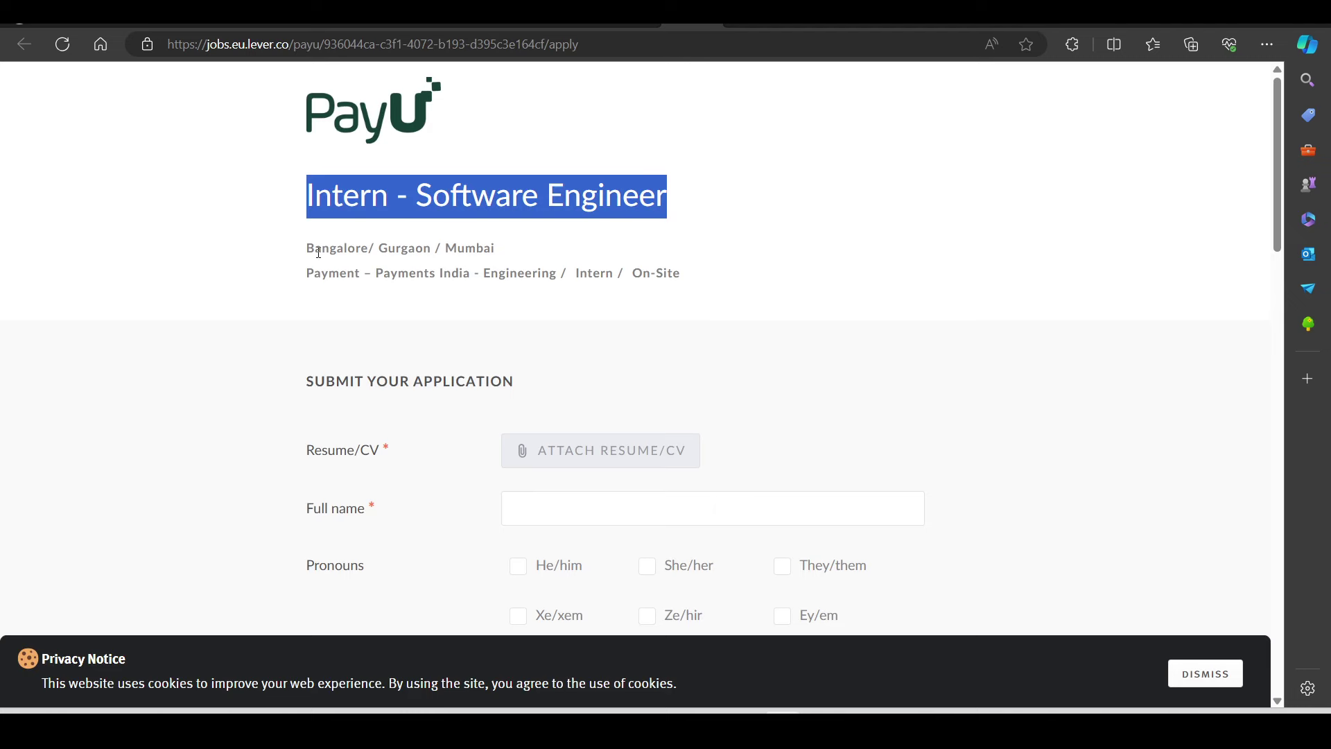
{"action": "left_click_drag", "start_coordinate": [305, 250], "coordinate": [512, 253]}
{"action": "scroll", "coordinate": [393, 282], "scroll_direction": "down", "scroll_amount": 4}
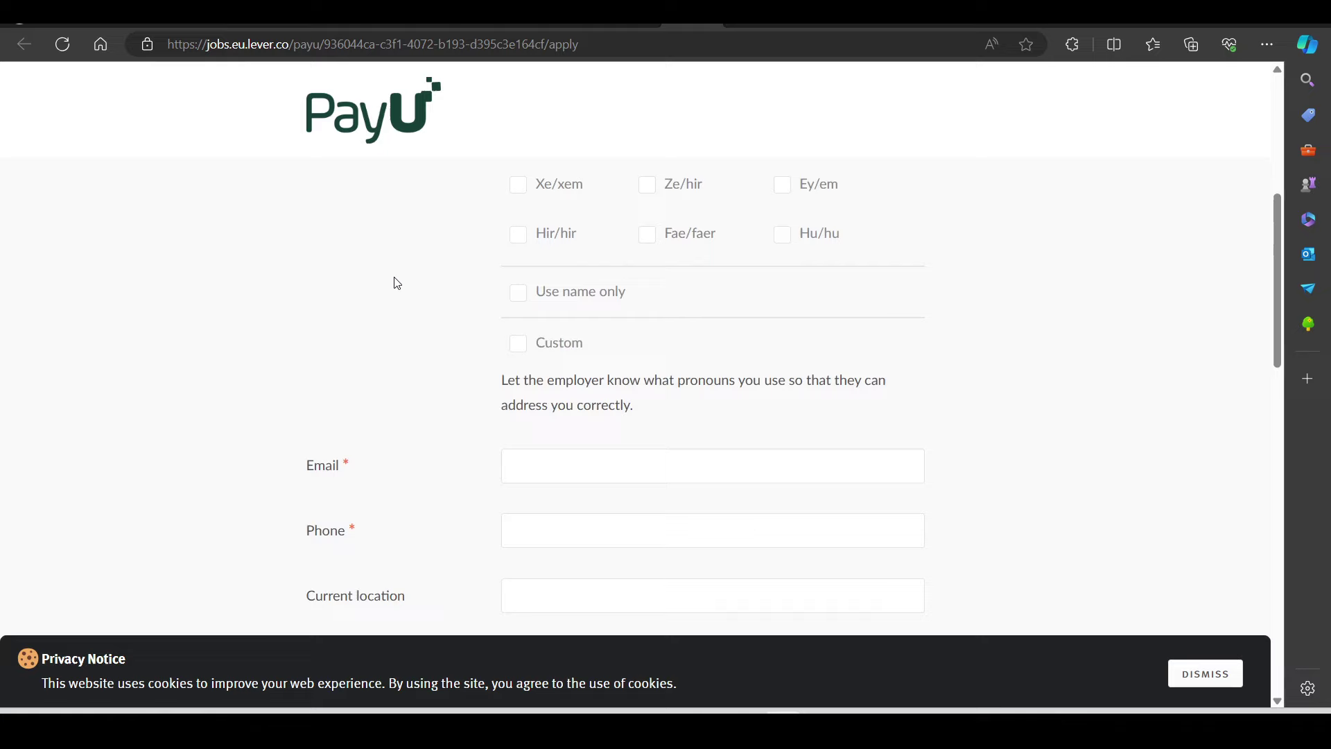
{"action": "scroll", "coordinate": [362, 227], "scroll_direction": "up", "scroll_amount": 5}
{"action": "scroll", "coordinate": [361, 228], "scroll_direction": "down", "scroll_amount": 8}
{"action": "scroll", "coordinate": [499, 252], "scroll_direction": "down", "scroll_amount": 3}
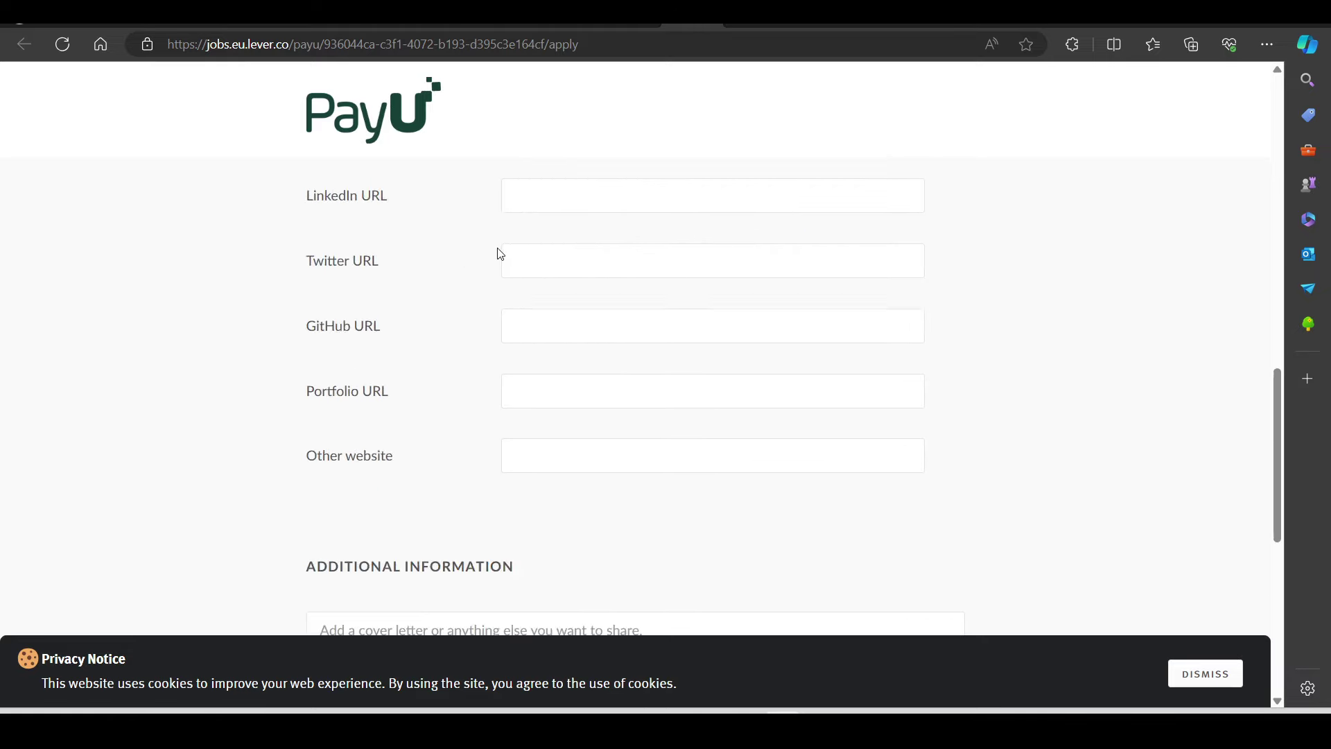
{"action": "scroll", "coordinate": [512, 330], "scroll_direction": "up", "scroll_amount": 2}
{"action": "scroll", "coordinate": [511, 330], "scroll_direction": "up", "scroll_amount": 6}
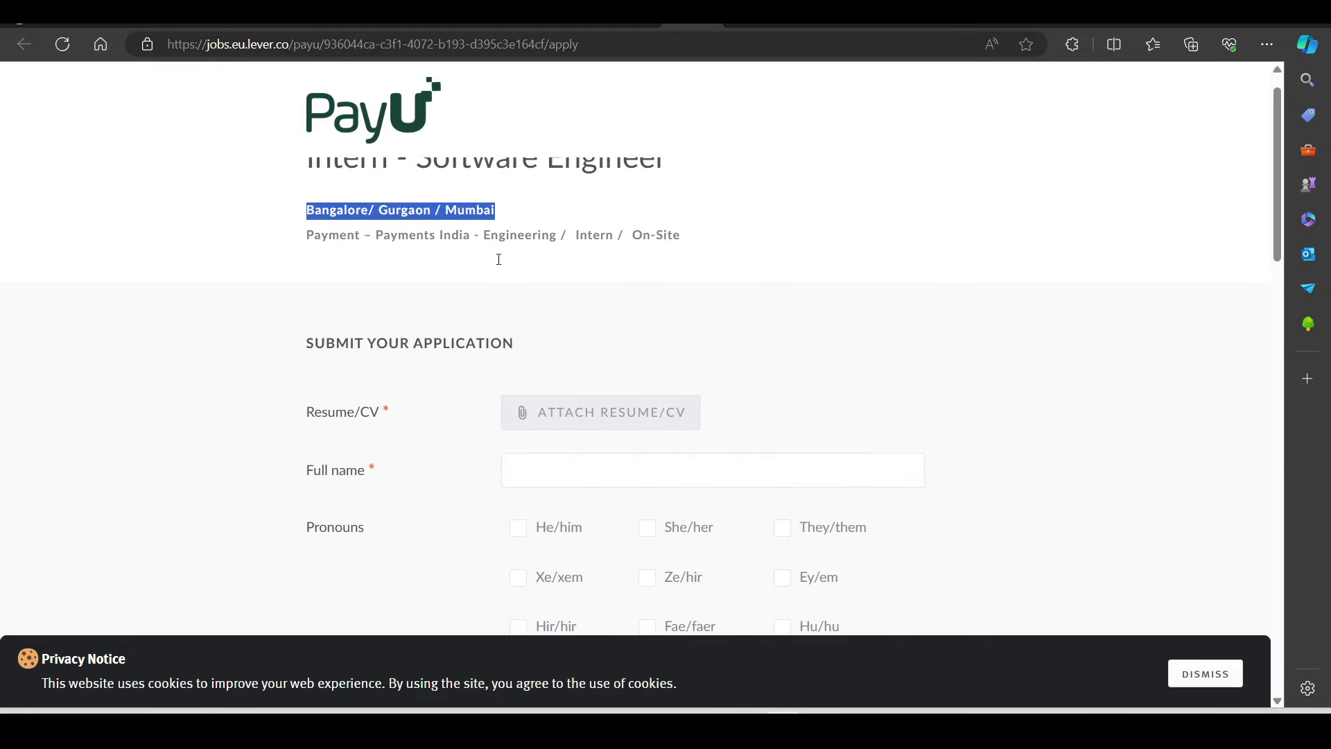
{"action": "left_click", "coordinate": [251, 200]}
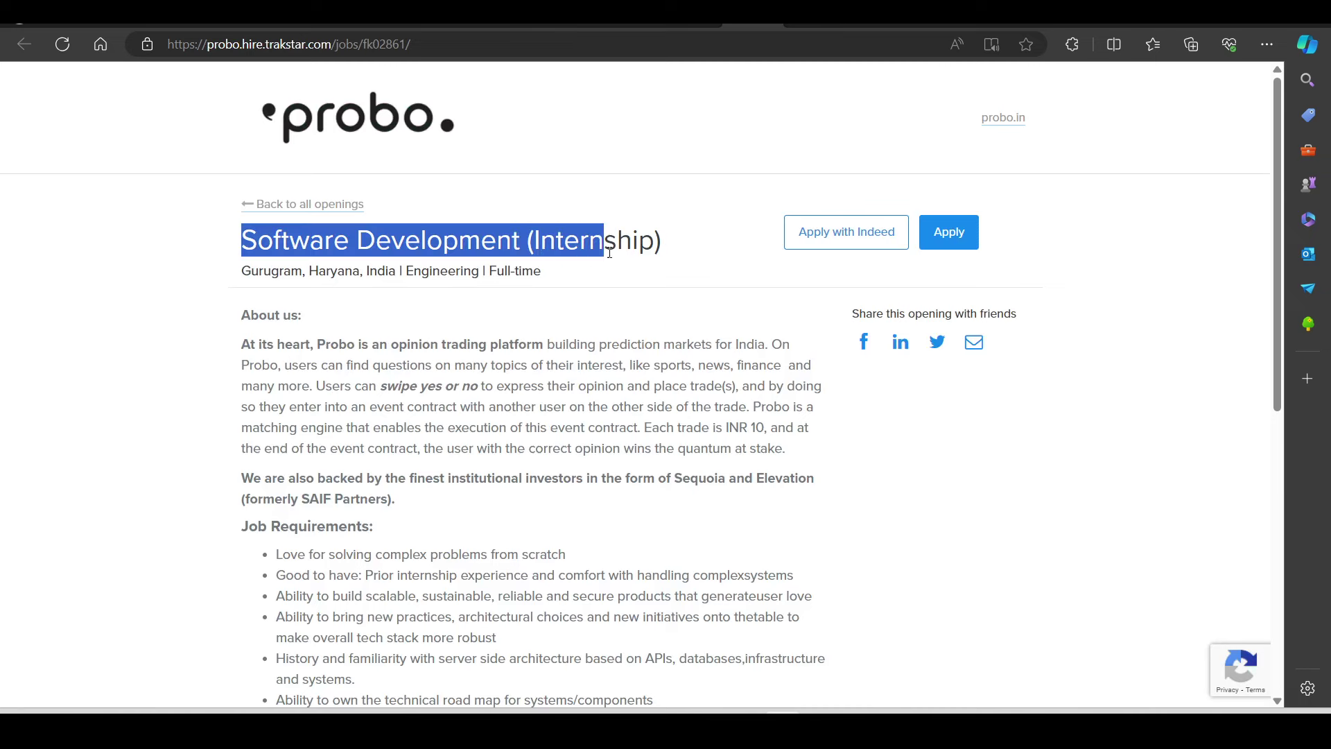
{"action": "left_click_drag", "start_coordinate": [244, 233], "coordinate": [677, 255]}
{"action": "left_click", "coordinate": [529, 339]}
{"action": "scroll", "coordinate": [508, 339], "scroll_direction": "down", "scroll_amount": 5}
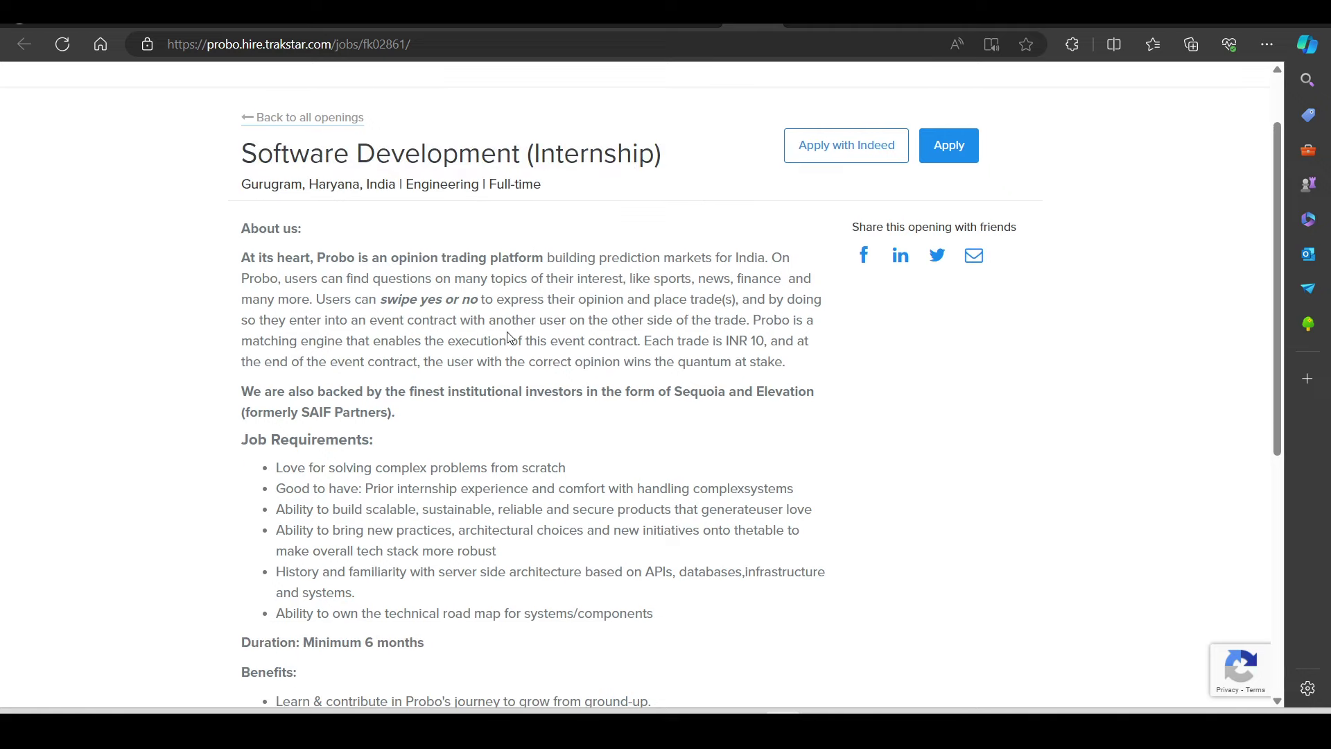
{"action": "left_click_drag", "start_coordinate": [276, 437], "coordinate": [361, 438]}
{"action": "left_click", "coordinate": [243, 315]}
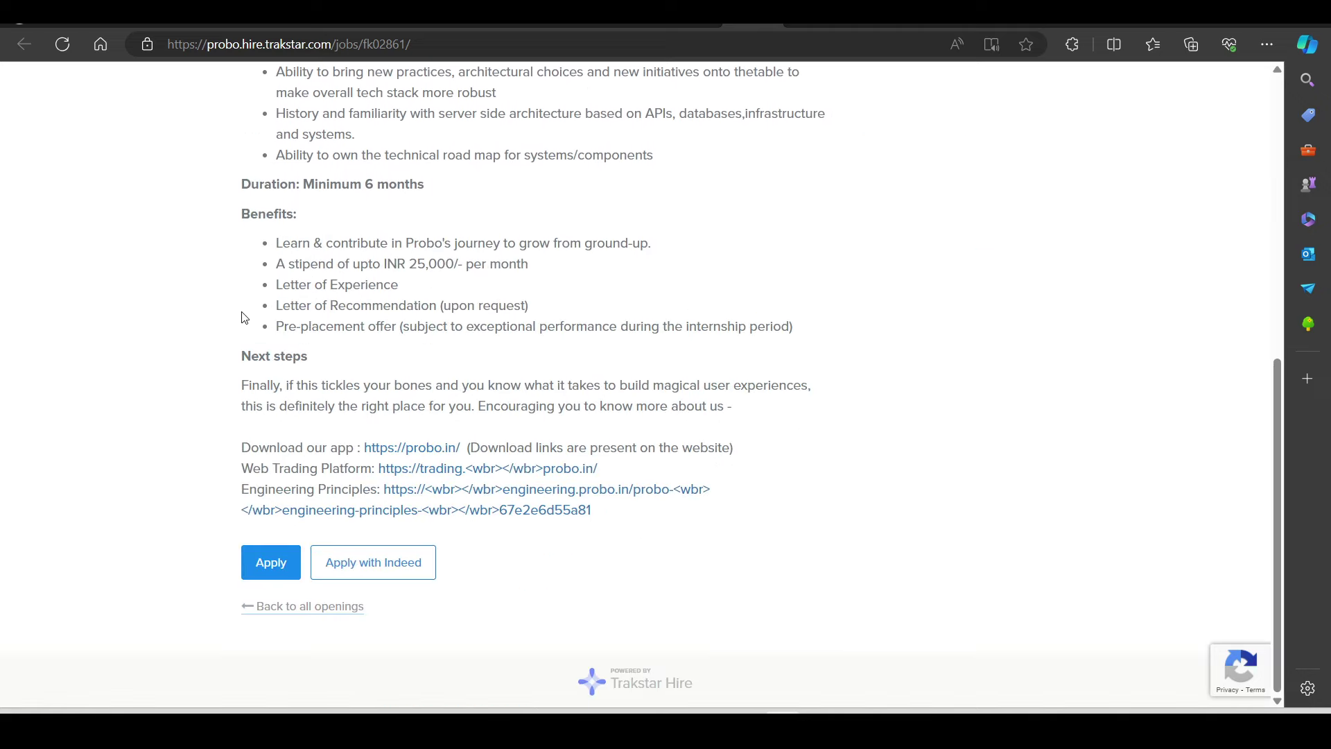
{"action": "scroll", "coordinate": [243, 316], "scroll_direction": "up", "scroll_amount": 3}
{"action": "scroll", "coordinate": [237, 317], "scroll_direction": "up", "scroll_amount": 2}
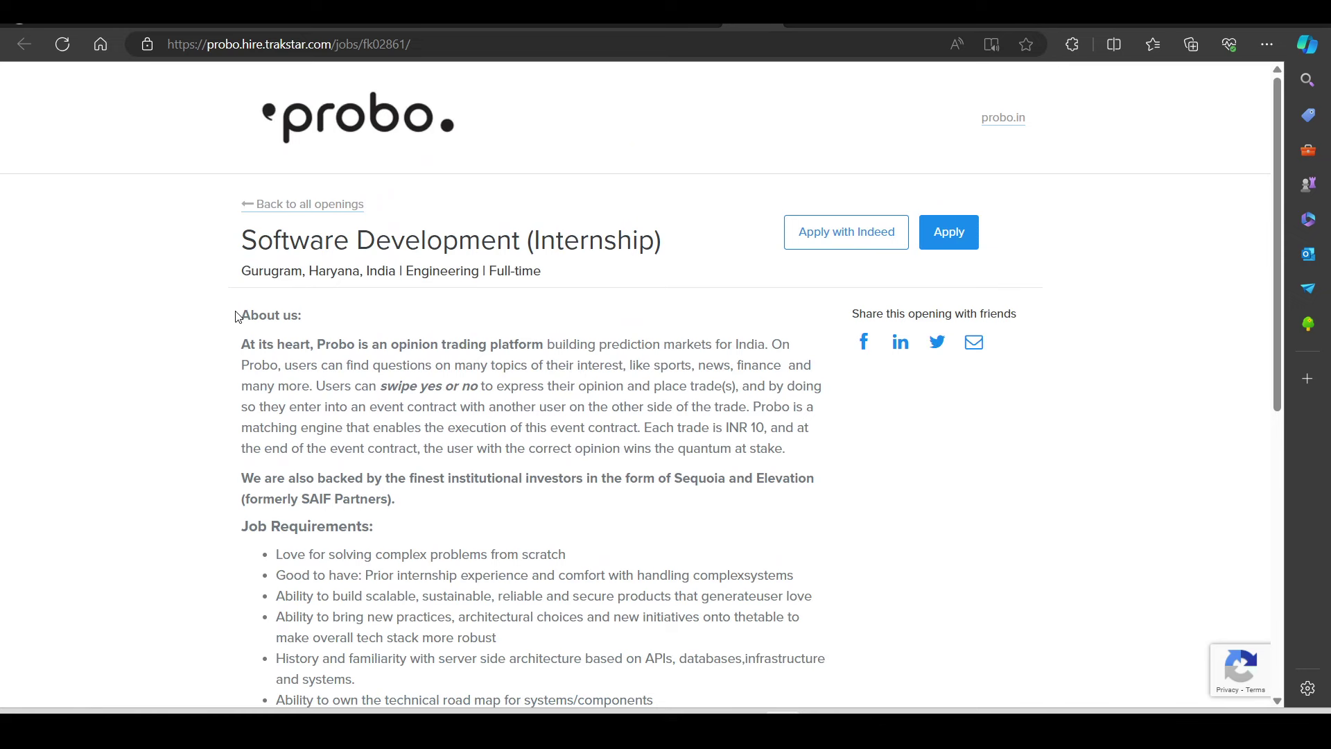